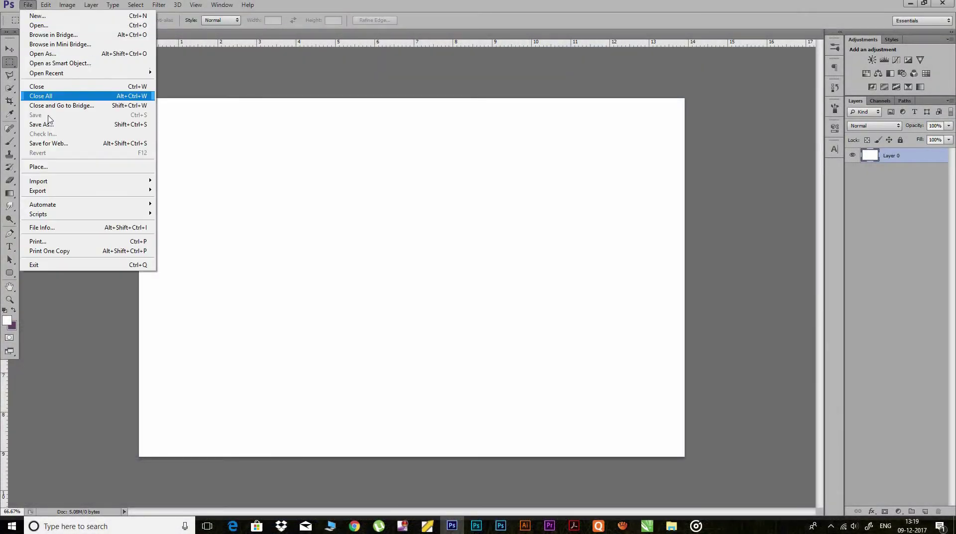
# Place the desert-279862 photo and stretch it to cover the whole canvas
pyautogui.click(59, 167)
pyautogui.click(468, 159)
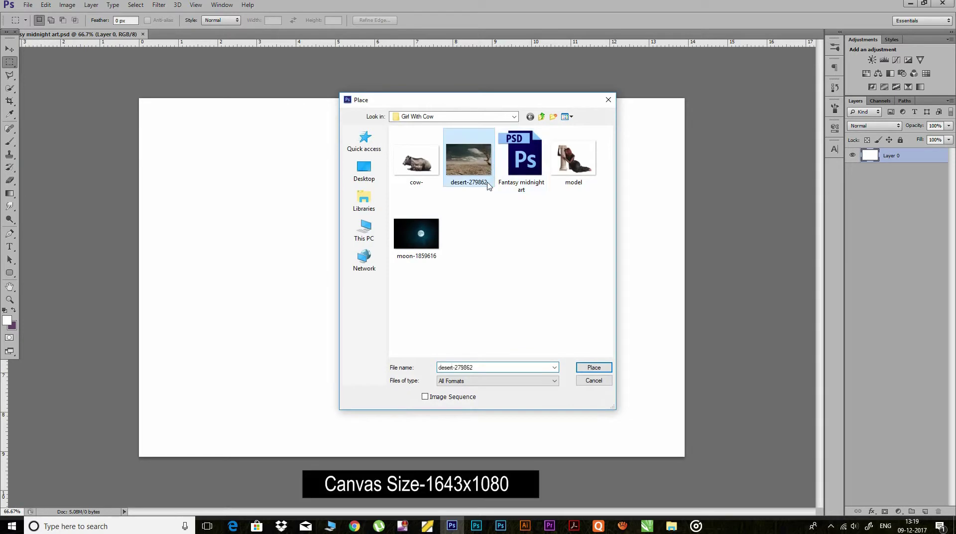
pyautogui.click(594, 369)
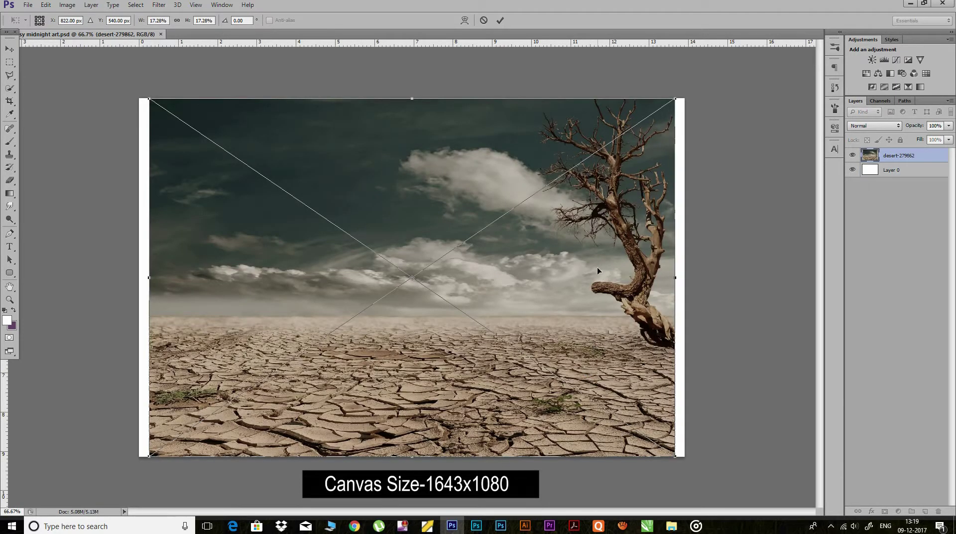
pyautogui.moveTo(147, 456); pyautogui.dragTo(131, 467)
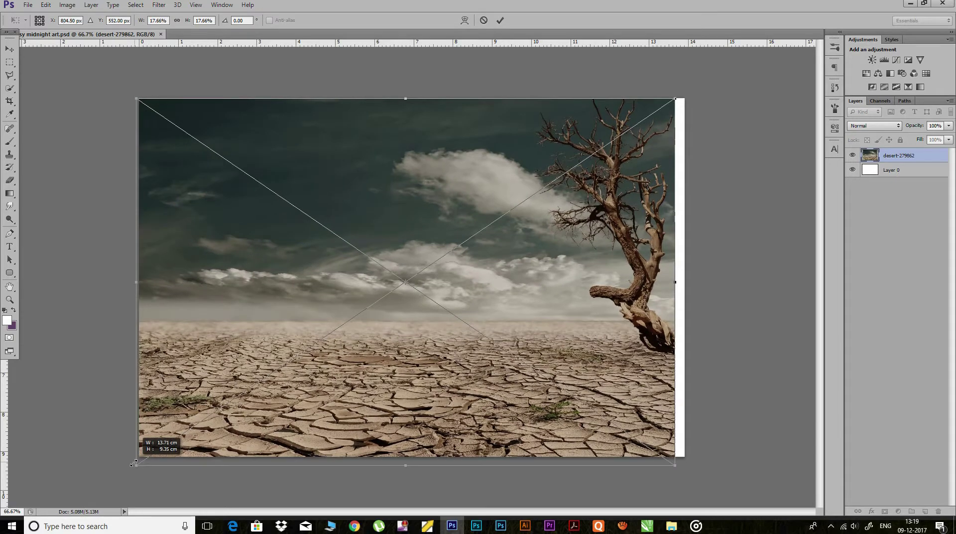
pyautogui.moveTo(674, 467); pyautogui.dragTo(709, 491)
pyautogui.hotkey('ctrl', '-')
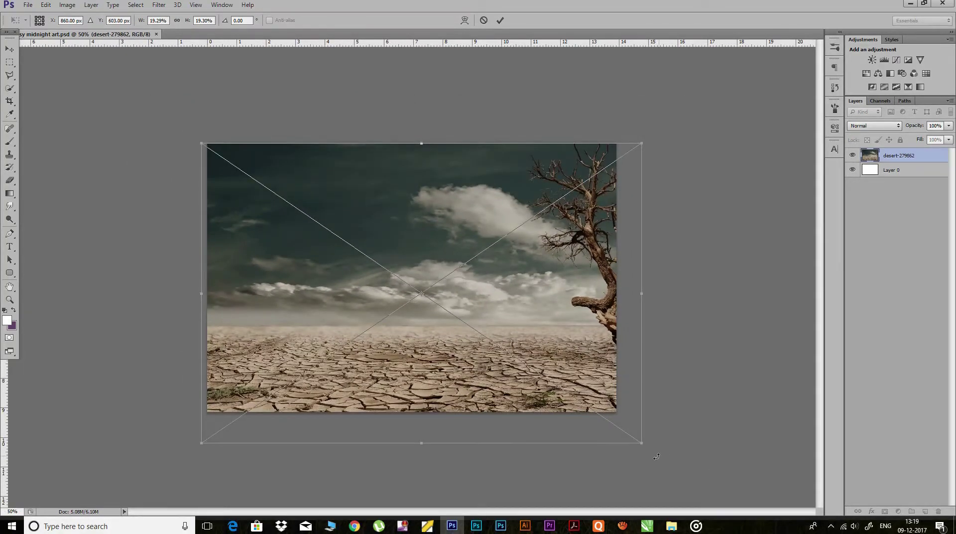
pyautogui.moveTo(648, 443); pyautogui.dragTo(673, 460)
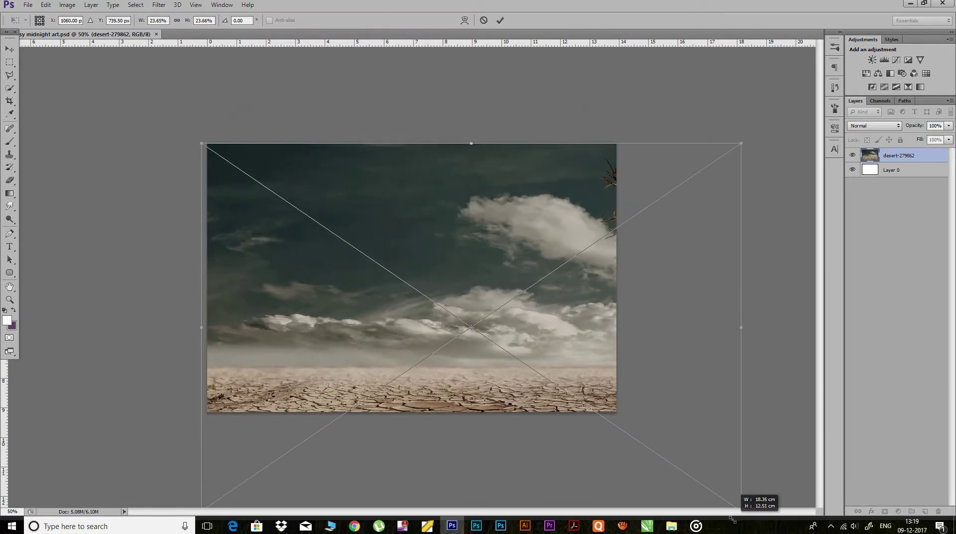
pyautogui.moveTo(673, 460); pyautogui.dragTo(604, 413)
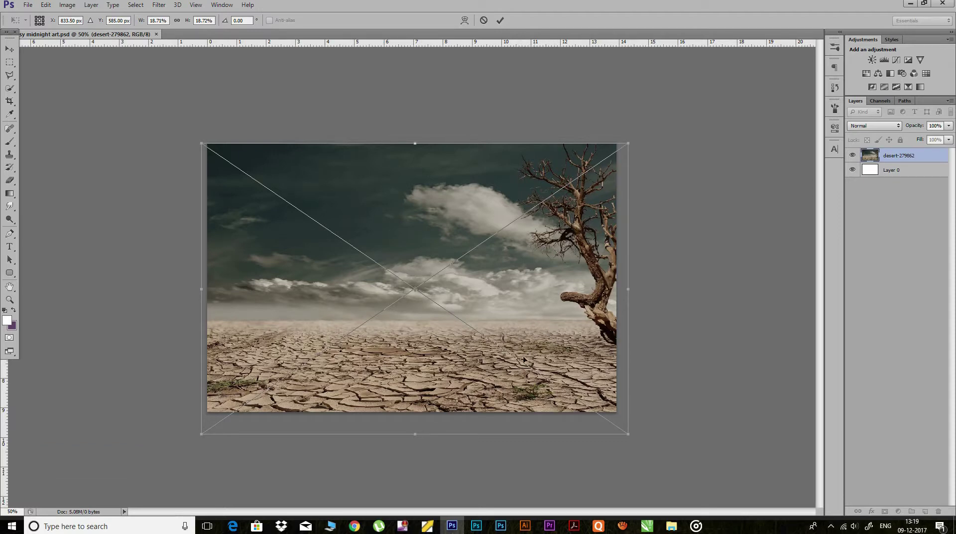
pyautogui.moveTo(204, 434); pyautogui.dragTo(187, 444)
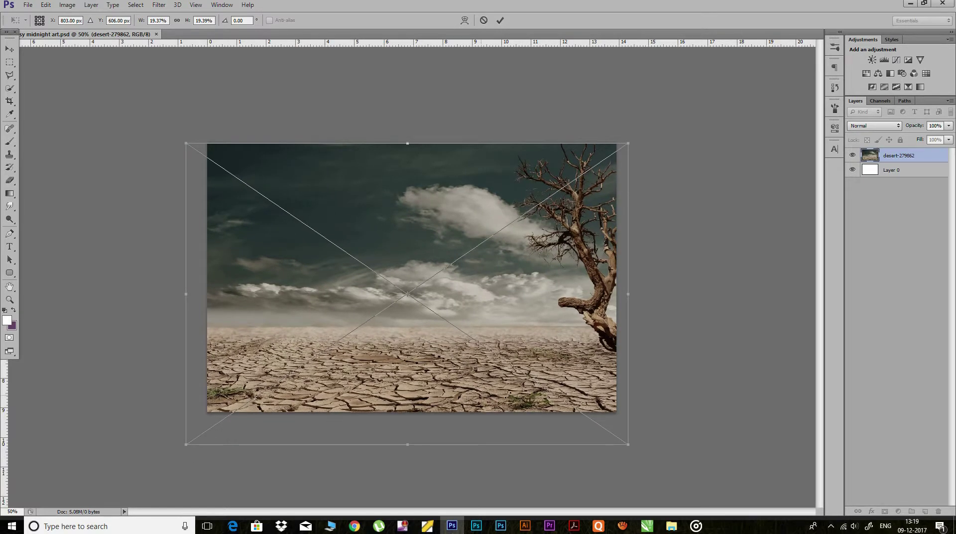
pyautogui.moveTo(629, 445); pyautogui.dragTo(631, 446)
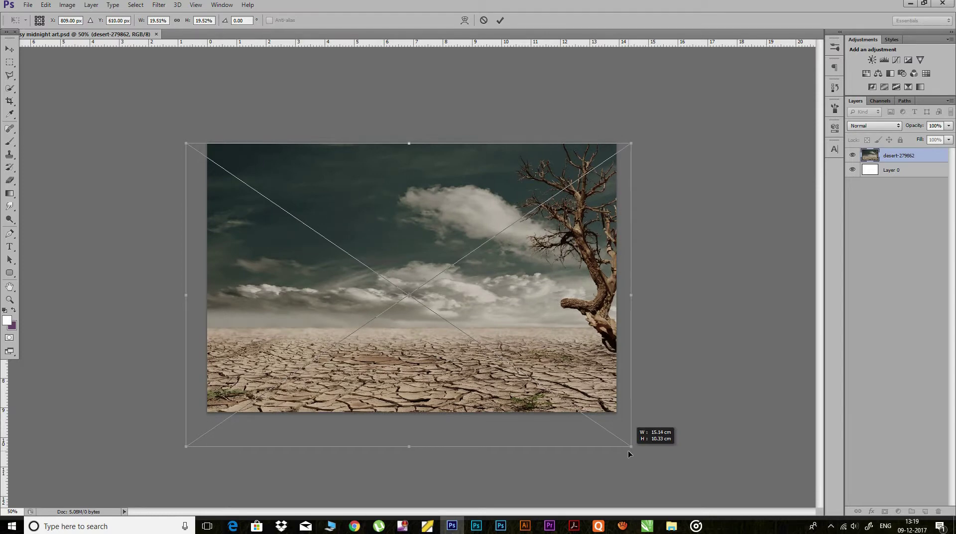
# Flip the desert horizontally so the dead tree sits left, refine its fit, and commit
pyautogui.rightClick(584, 320)
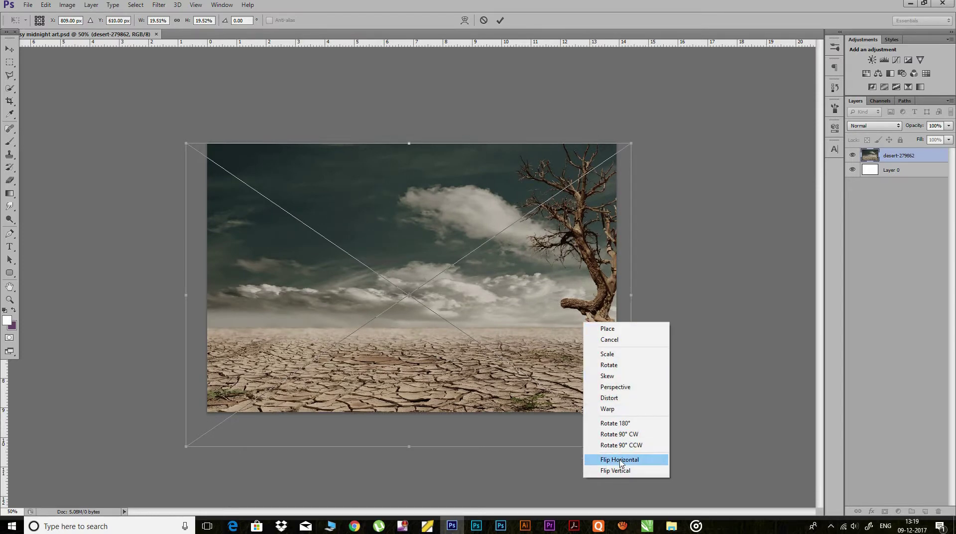
pyautogui.click(621, 462)
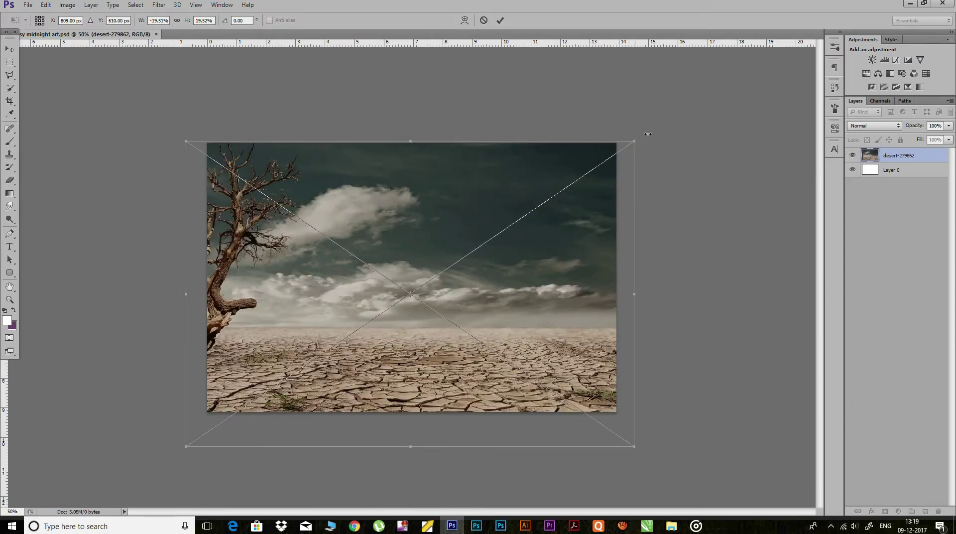
pyautogui.moveTo(636, 141); pyautogui.dragTo(662, 130)
pyautogui.moveTo(472, 323); pyautogui.dragTo(478, 333)
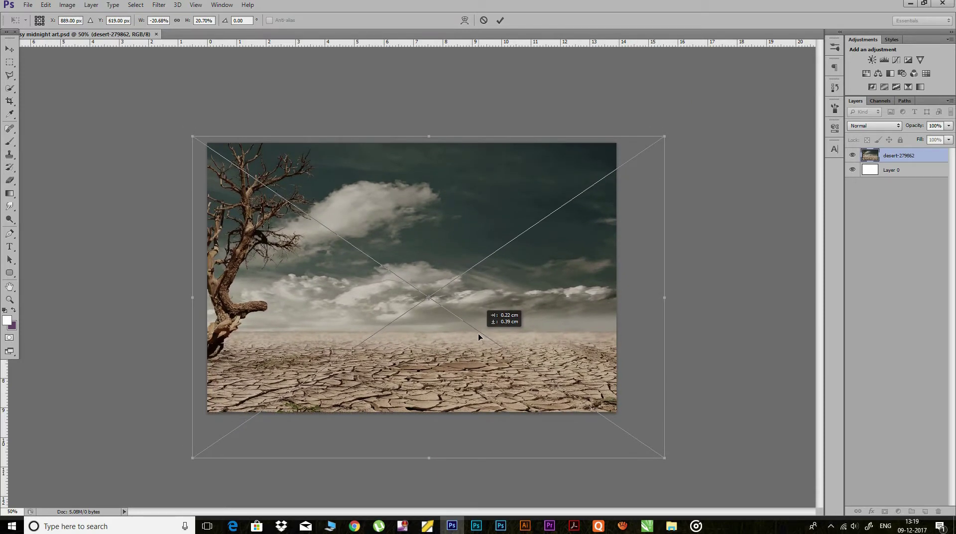
pyautogui.moveTo(478, 337); pyautogui.dragTo(477, 321)
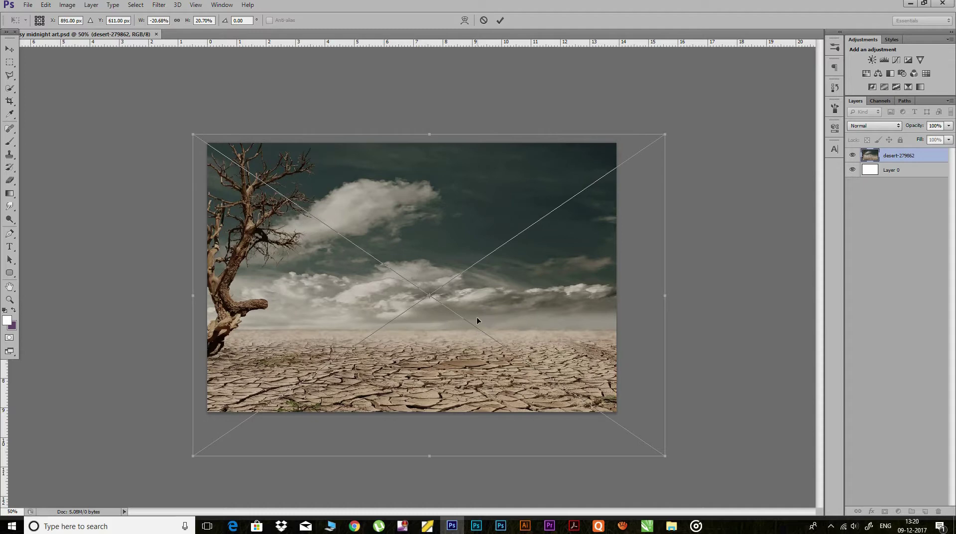
pyautogui.click(499, 20)
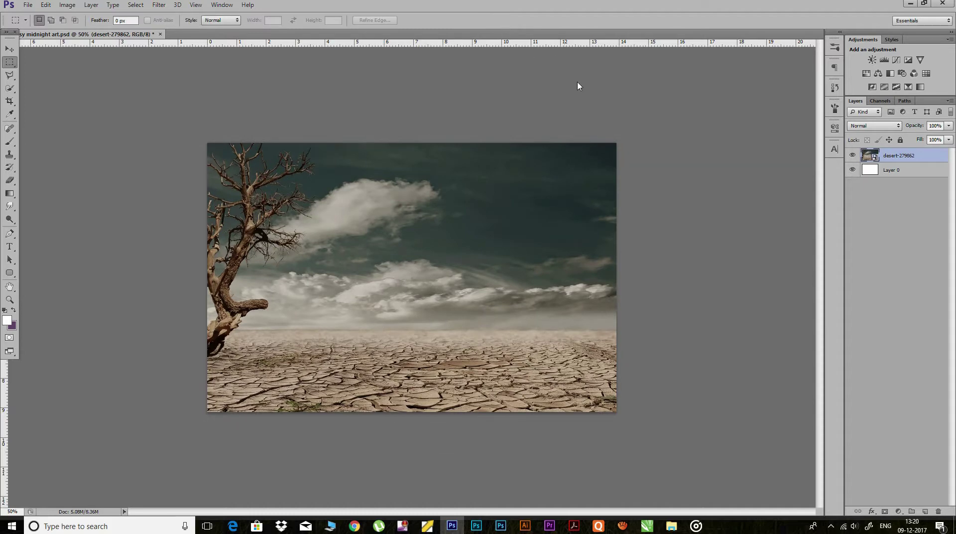
# Rasterize the desert layer and add a Curves layer lowering the highlights and raising the black point
pyautogui.rightClick(903, 159)
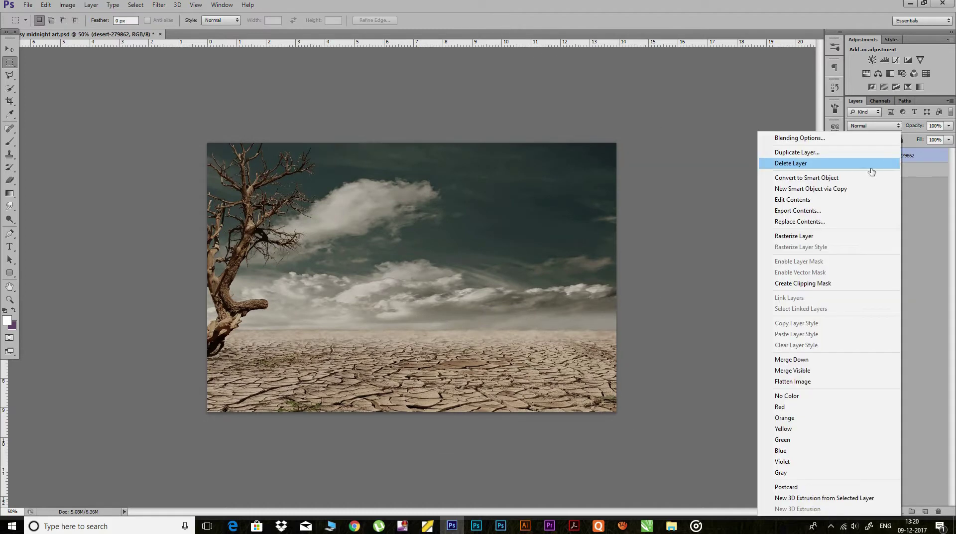
pyautogui.click(808, 236)
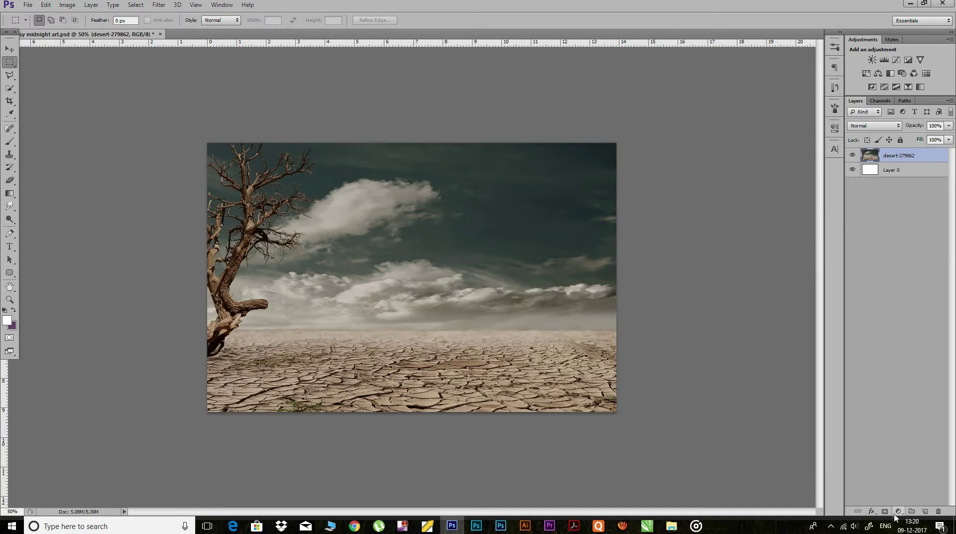
pyautogui.click(898, 511)
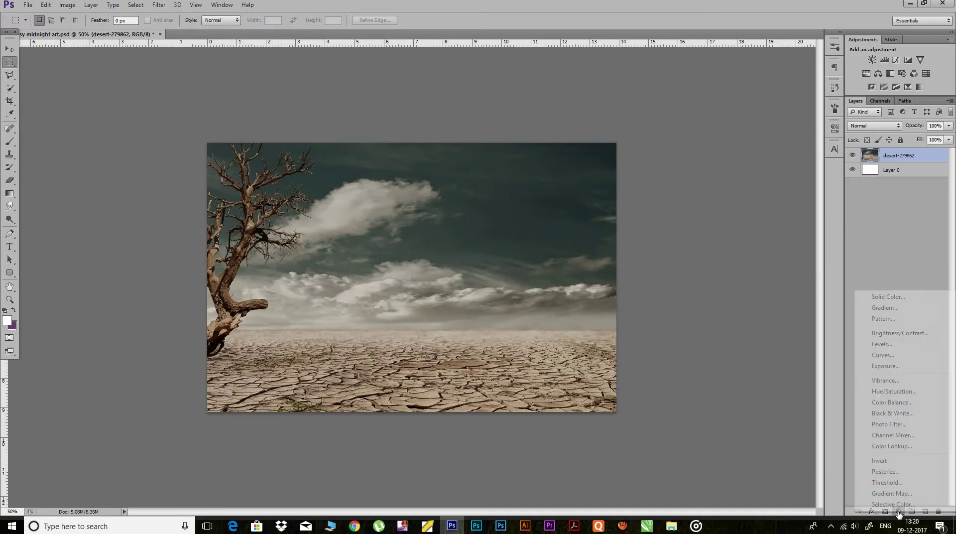
pyautogui.click(884, 355)
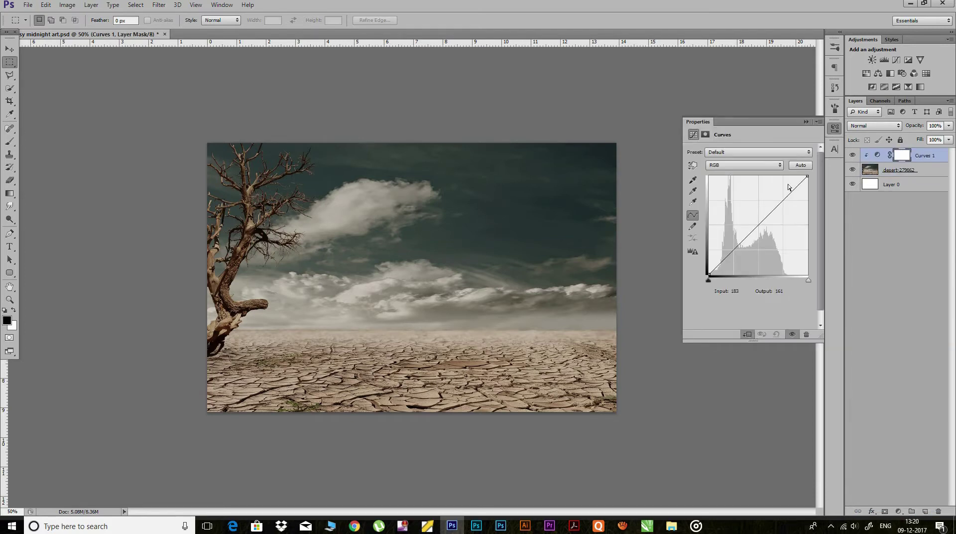
pyautogui.moveTo(810, 178); pyautogui.dragTo(813, 214)
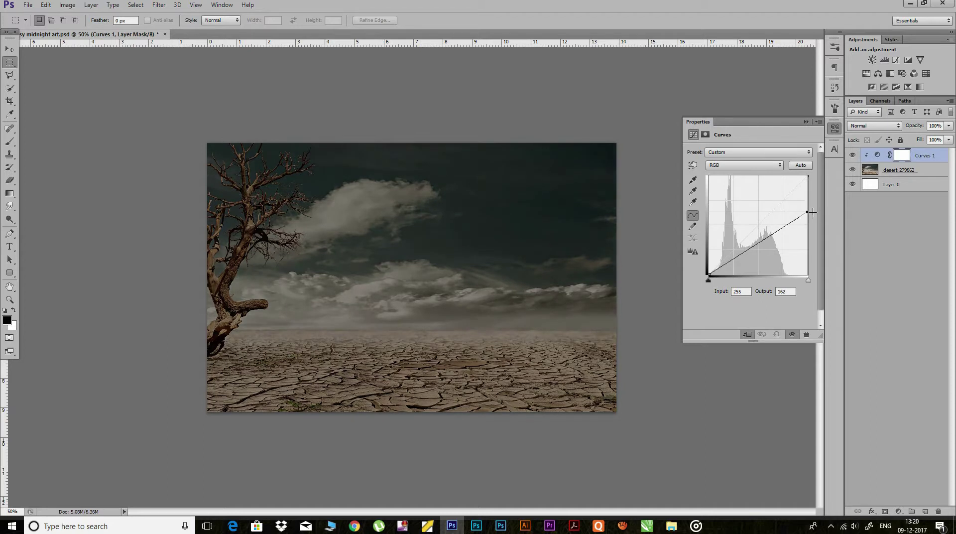
pyautogui.moveTo(707, 280); pyautogui.dragTo(734, 280)
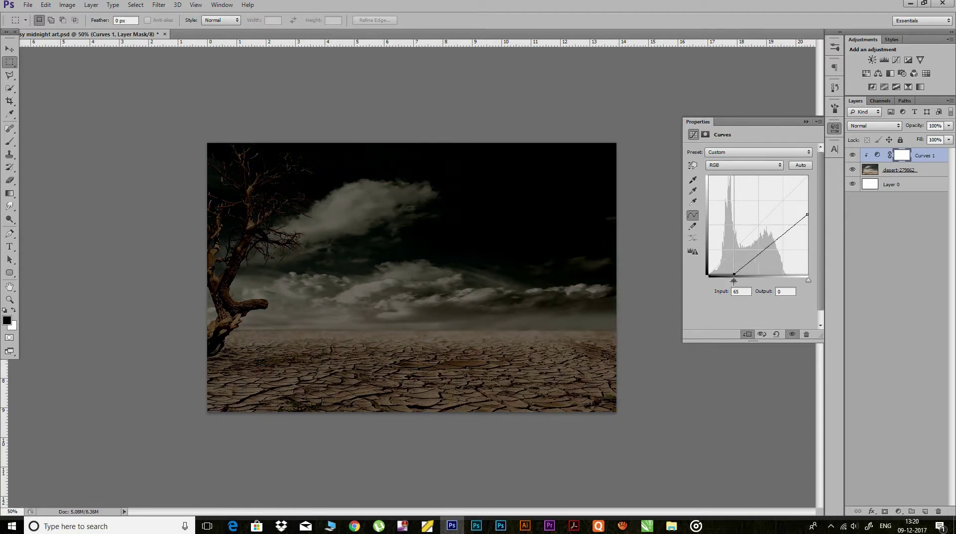
pyautogui.click(771, 241)
pyautogui.click(835, 129)
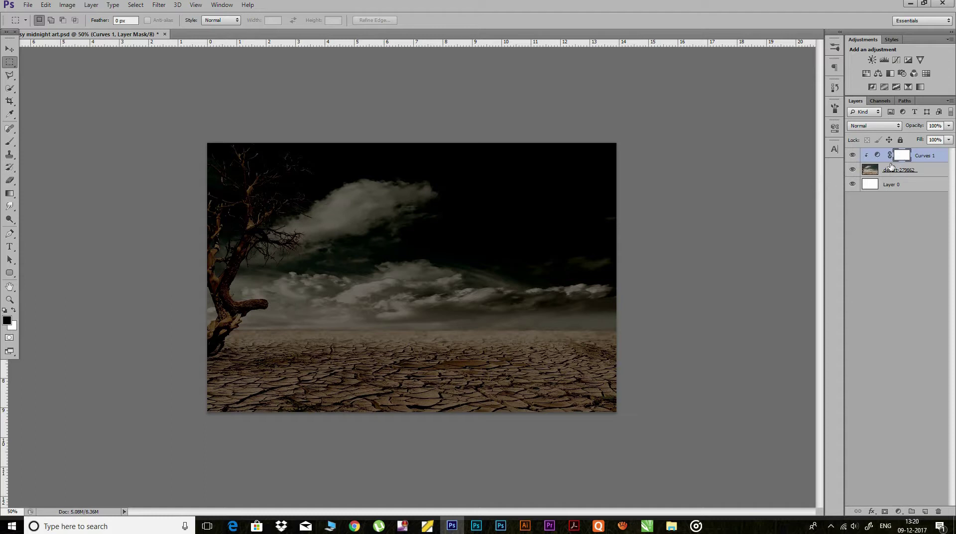
# Add a Color Balance layer with Cyan -25, Magenta-Green +8 and Blue +36
pyautogui.click(898, 512)
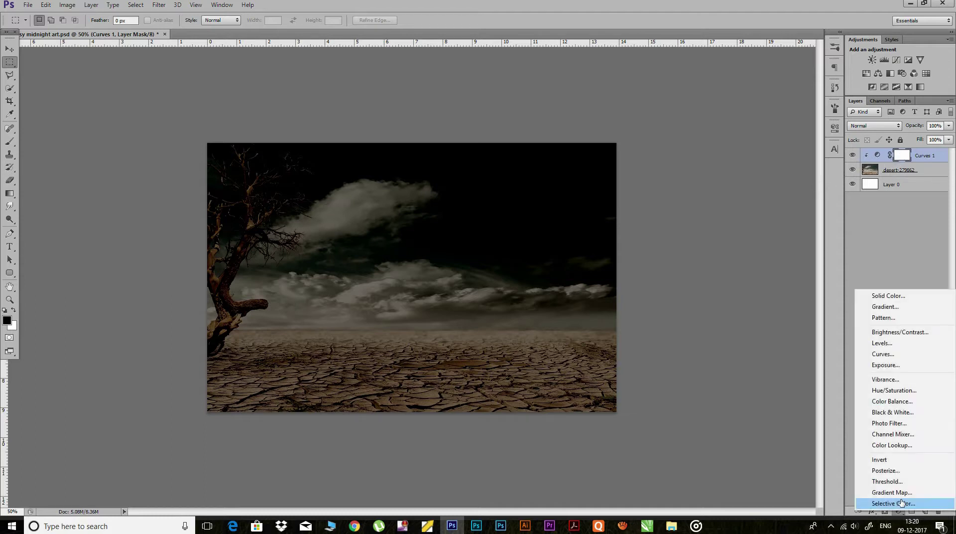
pyautogui.click(891, 402)
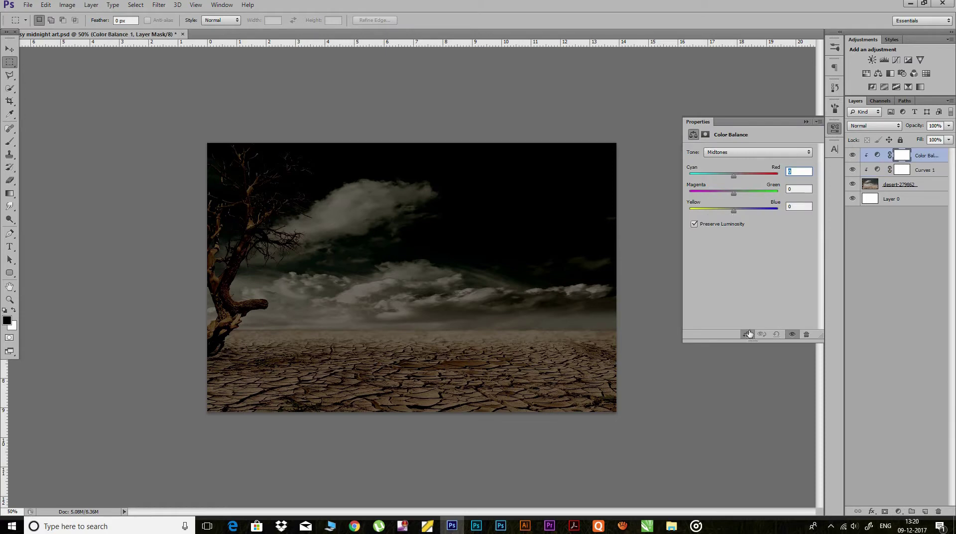
pyautogui.moveTo(732, 214); pyautogui.dragTo(744, 214)
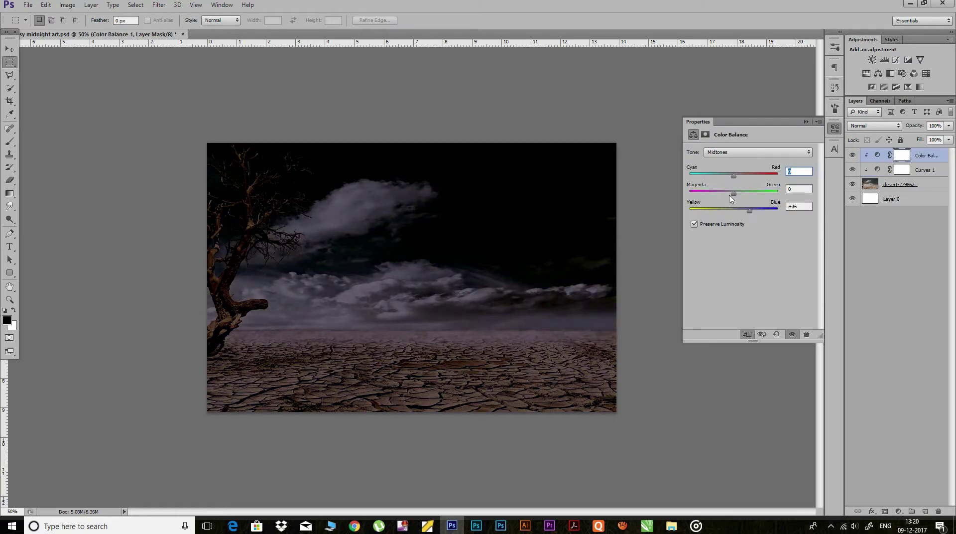
pyautogui.moveTo(732, 178)
pyautogui.mouseDown()
pyautogui.moveTo(723, 178)
pyautogui.moveTo(742, 195)
pyautogui.mouseUp()
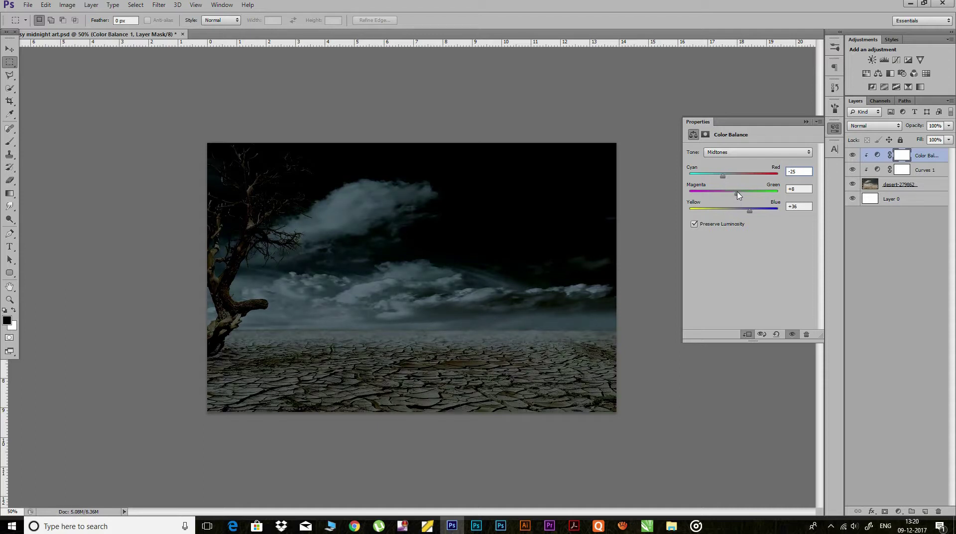
pyautogui.click(835, 128)
# Add a clipped Brightness/Contrast layer with Brightness 35 and Contrast -21
pyautogui.click(898, 511)
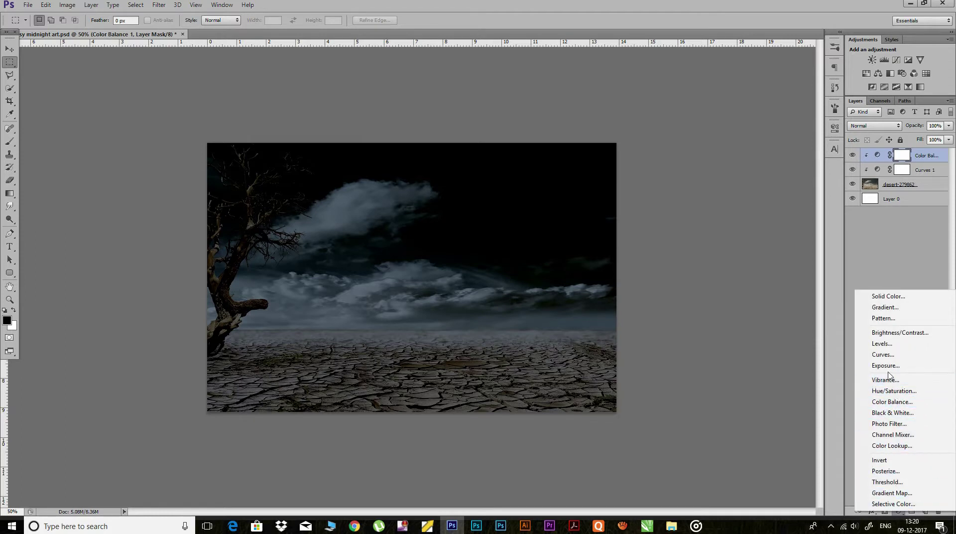
pyautogui.click(893, 332)
pyautogui.click(748, 335)
pyautogui.moveTo(749, 179); pyautogui.dragTo(760, 180)
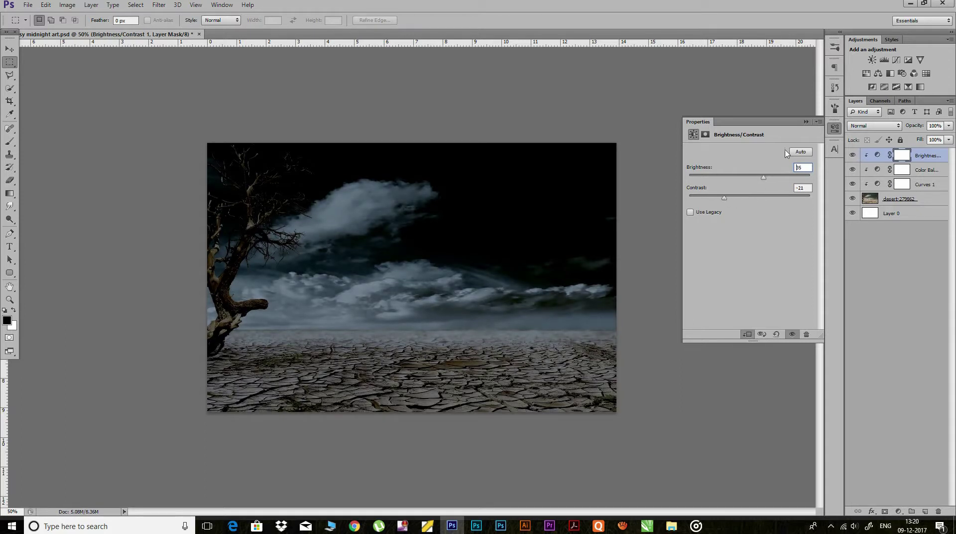
pyautogui.click(835, 128)
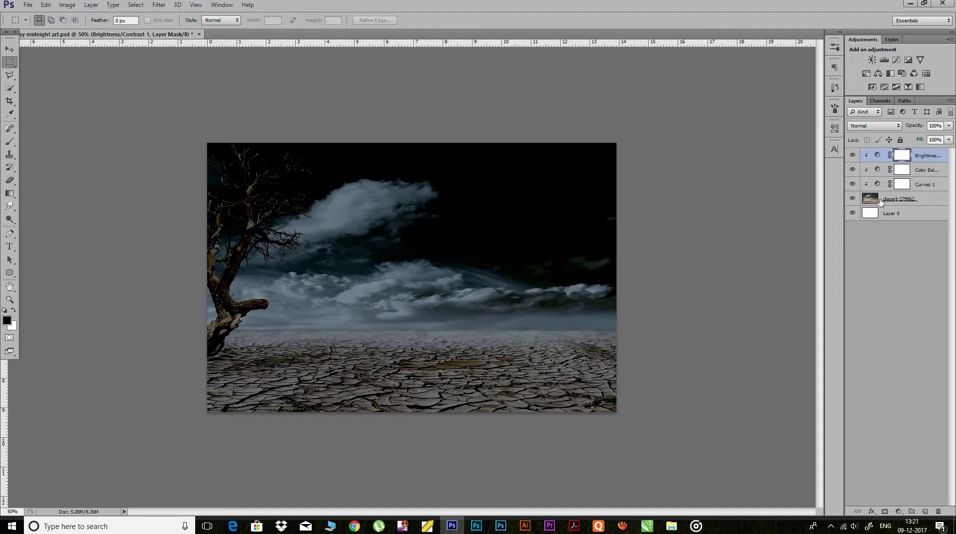
# Place the moon-1859616 photo and scale it to cover the whole canvas
pyautogui.click(28, 5)
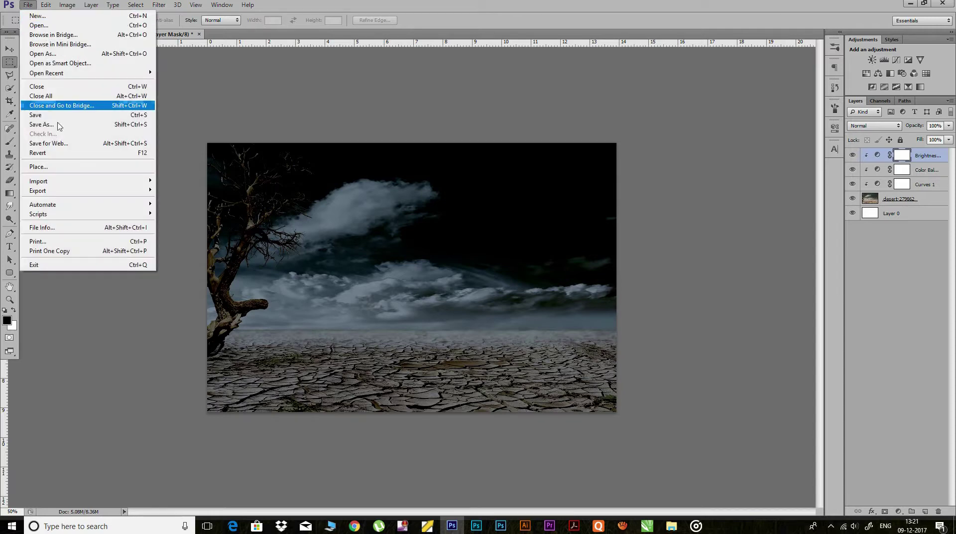
pyautogui.click(55, 168)
pyautogui.click(434, 231)
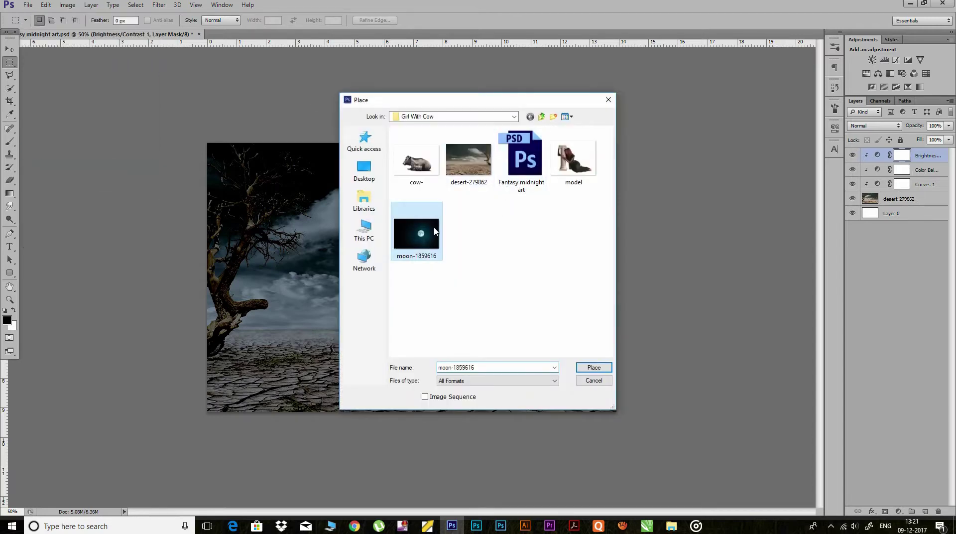
pyautogui.click(597, 367)
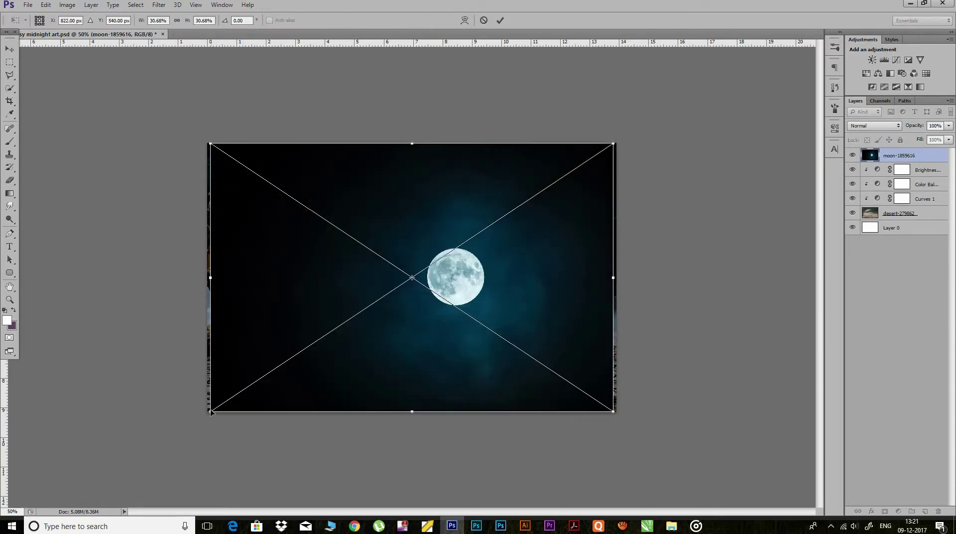
pyautogui.moveTo(211, 411); pyautogui.dragTo(199, 418)
pyautogui.moveTo(613, 418); pyautogui.dragTo(625, 427)
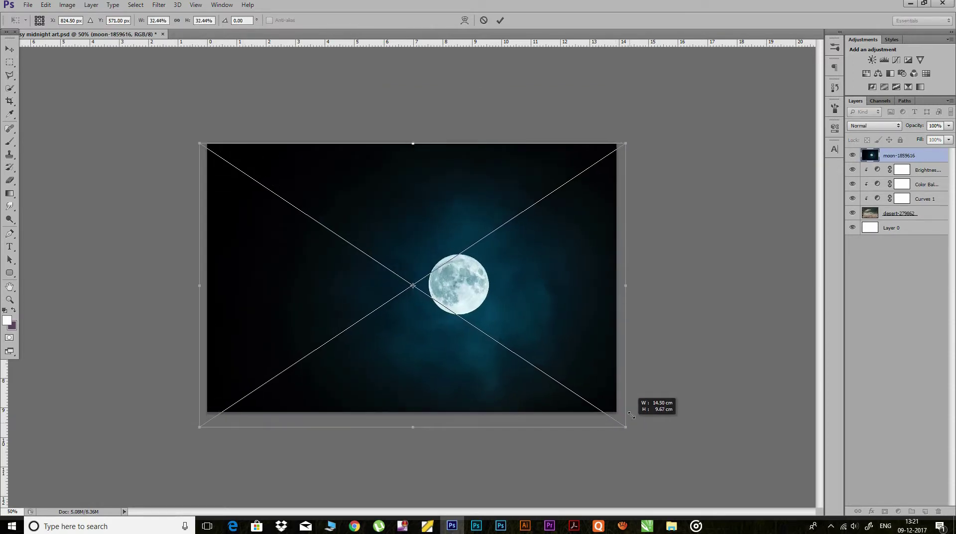
pyautogui.moveTo(627, 139); pyautogui.dragTo(637, 135)
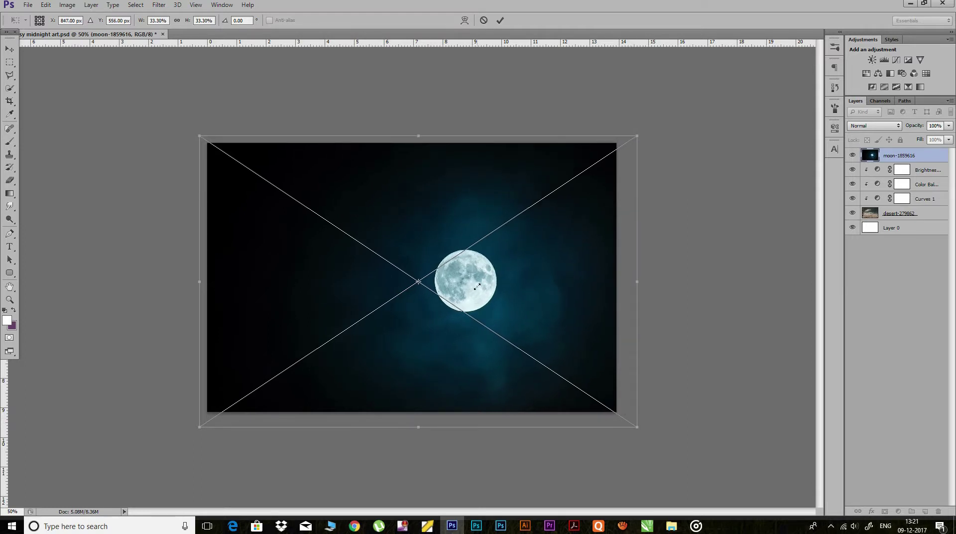
pyautogui.moveTo(489, 272); pyautogui.dragTo(473, 259)
pyautogui.click(500, 19)
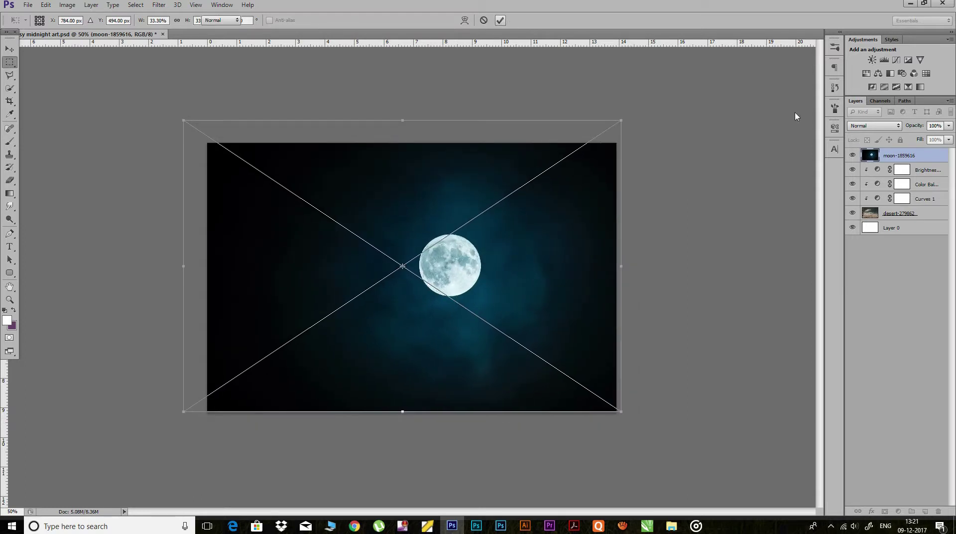
# Rasterize the moon layer and set its blend mode to Screen
pyautogui.rightClick(898, 157)
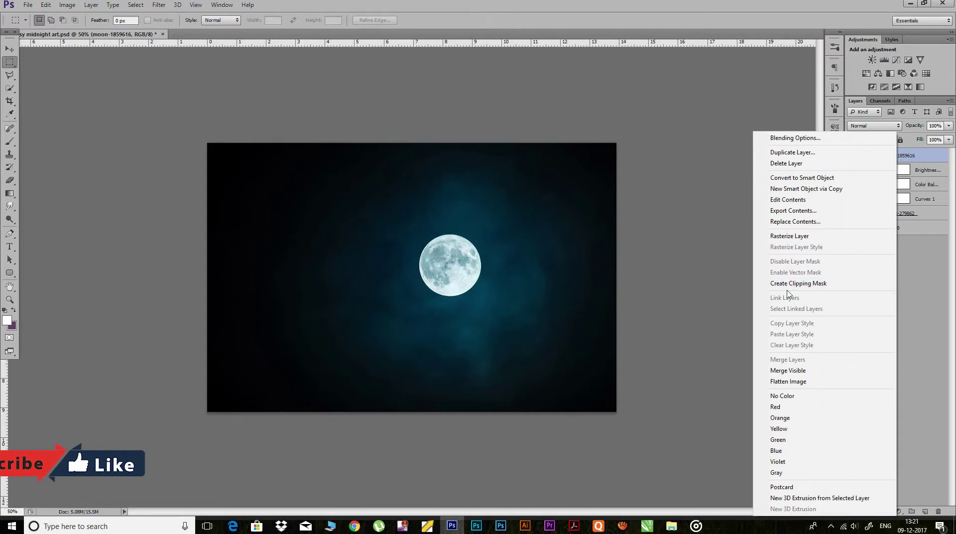
pyautogui.click(791, 236)
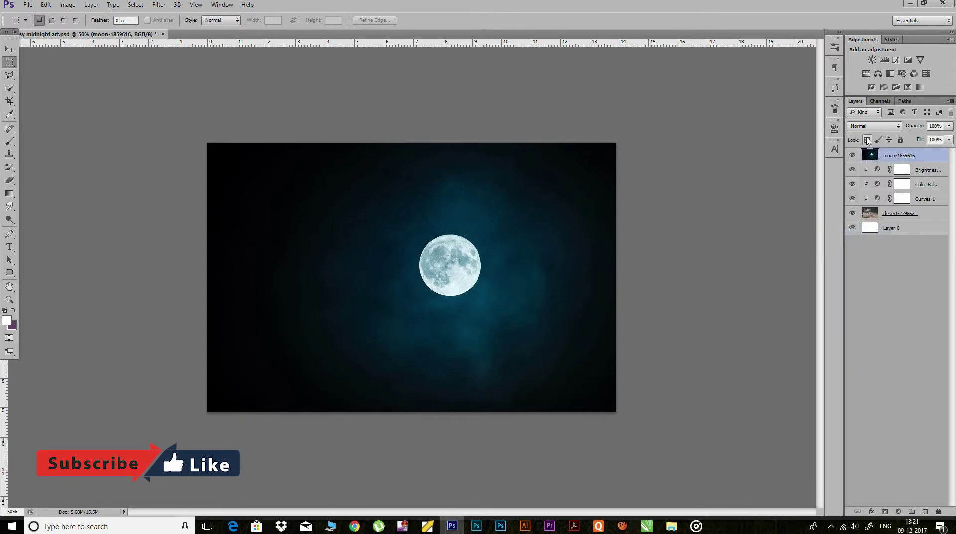
pyautogui.click(873, 127)
pyautogui.click(859, 216)
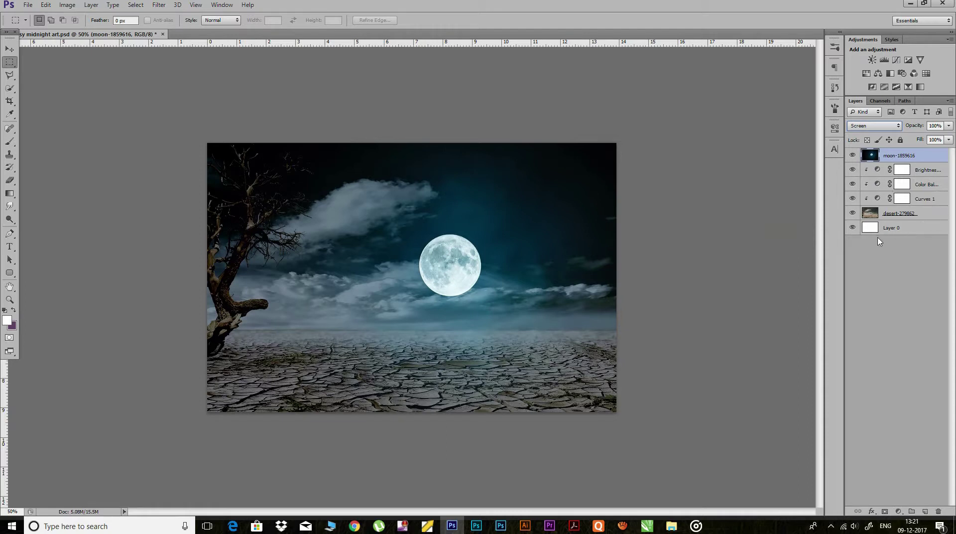
# Scale the moon up to about 128% and move it up-left above the clouds
pyautogui.hotkey('ctrl', 't')
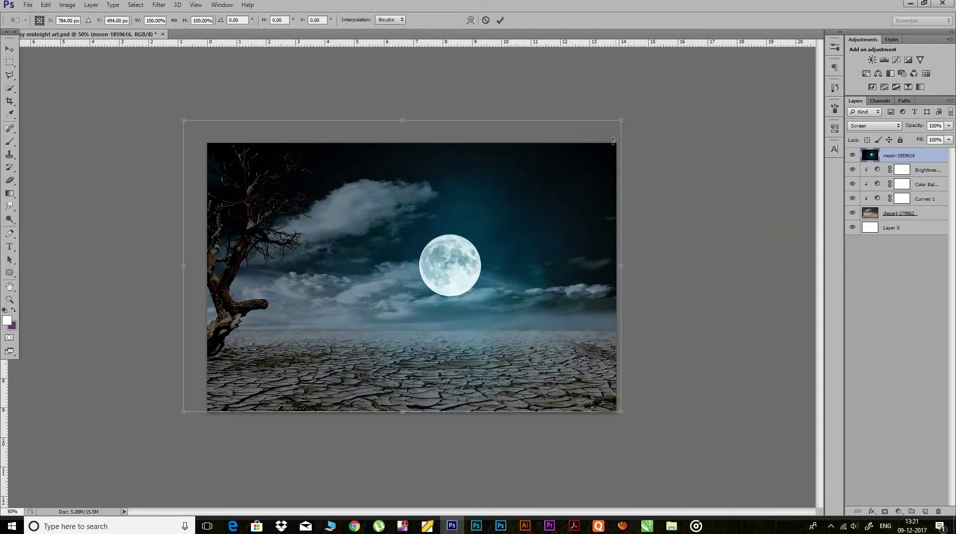
pyautogui.moveTo(460, 274); pyautogui.dragTo(458, 293)
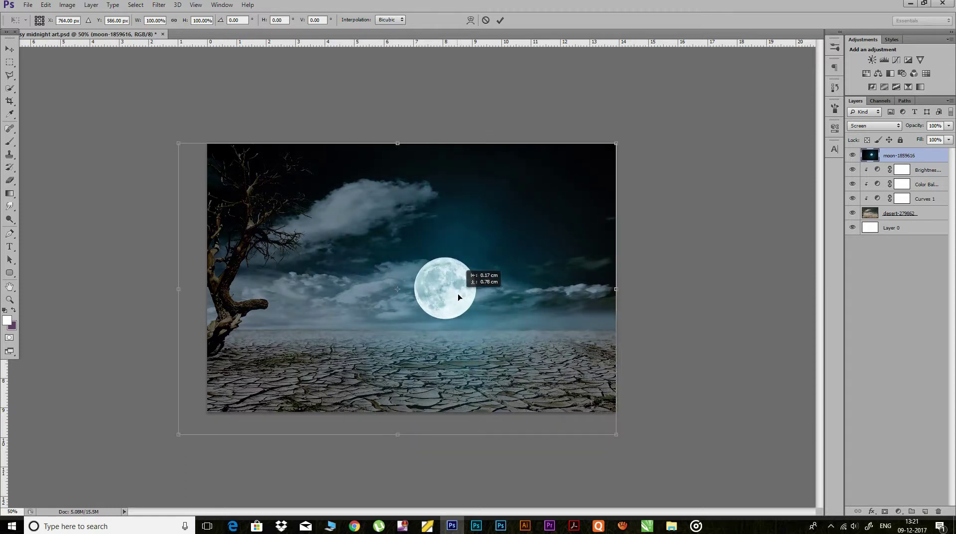
pyautogui.moveTo(457, 291); pyautogui.dragTo(457, 277)
pyautogui.moveTo(618, 127); pyautogui.dragTo(626, 126)
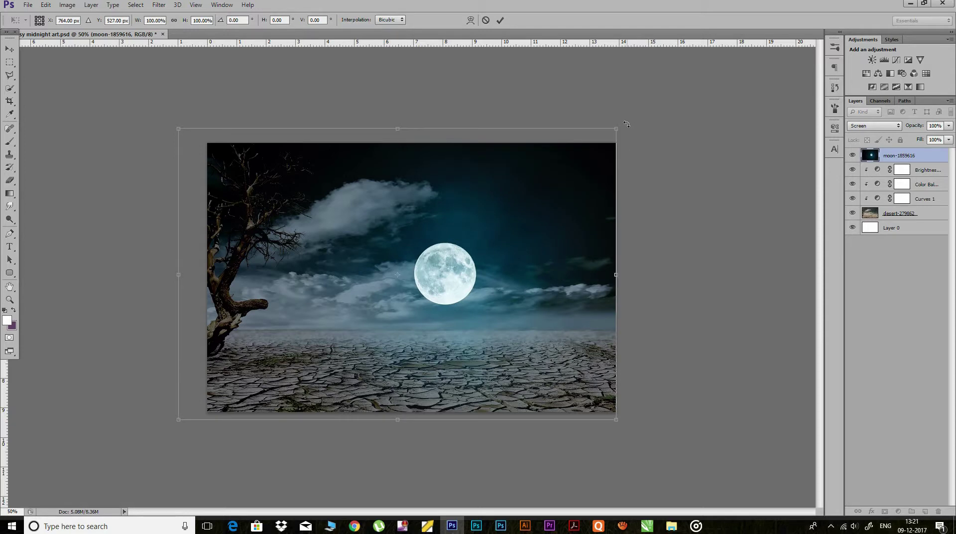
pyautogui.moveTo(626, 124); pyautogui.dragTo(655, 113)
pyautogui.hotkey('ctrl', 'z')
pyautogui.moveTo(626, 127); pyautogui.dragTo(664, 147)
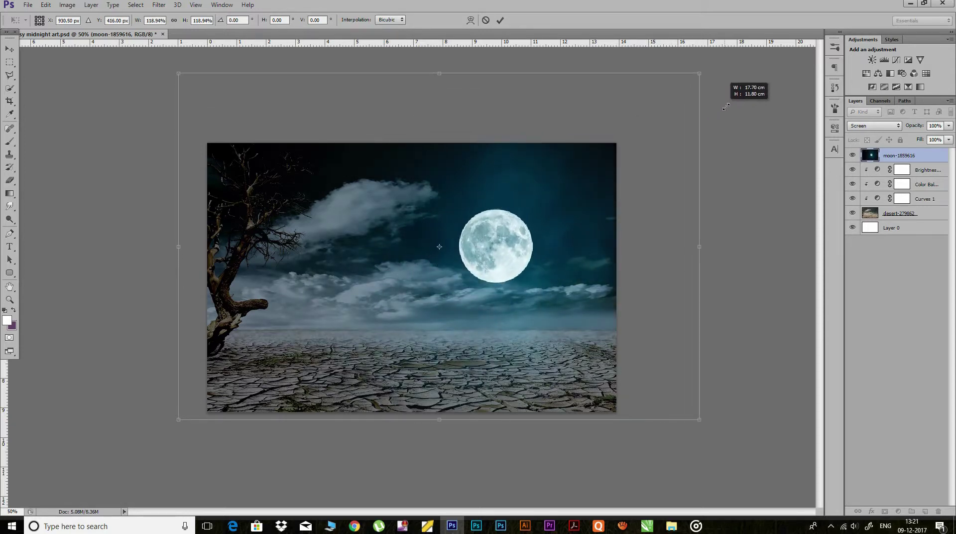
pyautogui.moveTo(510, 238); pyautogui.dragTo(421, 247)
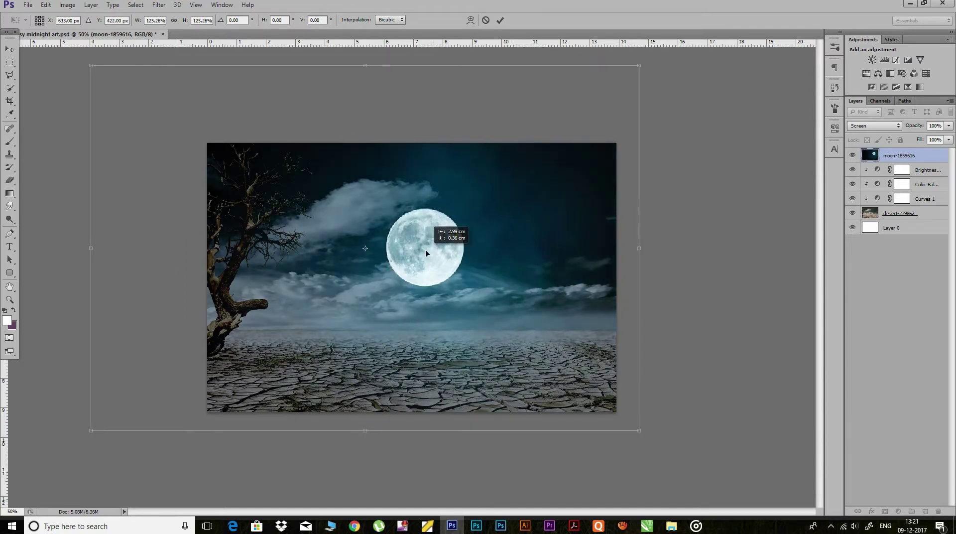
pyautogui.moveTo(641, 430); pyautogui.dragTo(650, 437)
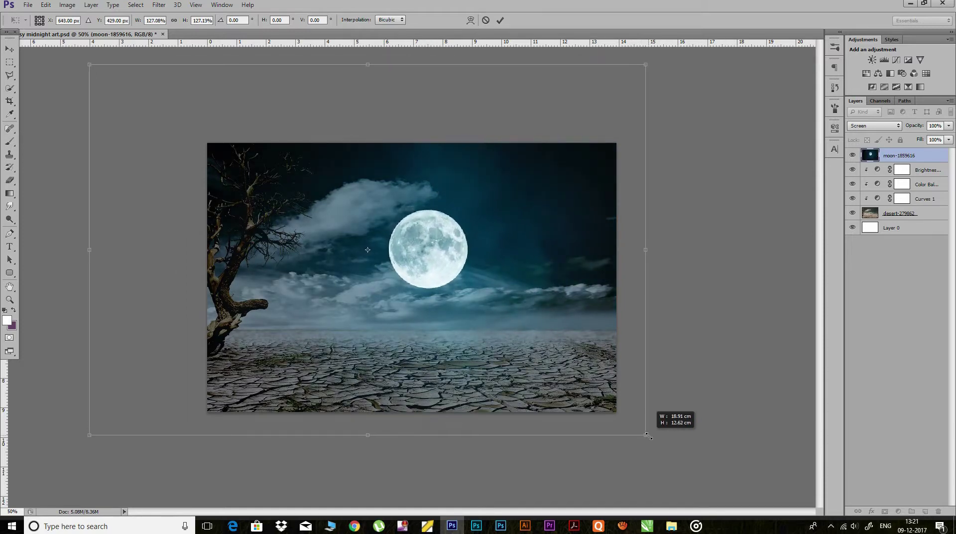
pyautogui.moveTo(441, 266); pyautogui.dragTo(437, 251)
pyautogui.click(499, 20)
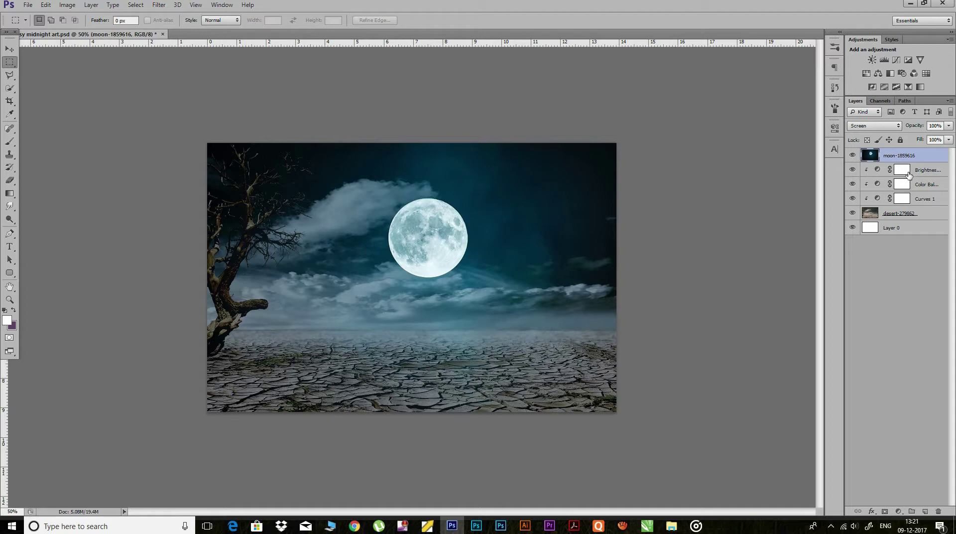
# Place the model photo of the woman hugging a pillar into the composite
pyautogui.click(28, 6)
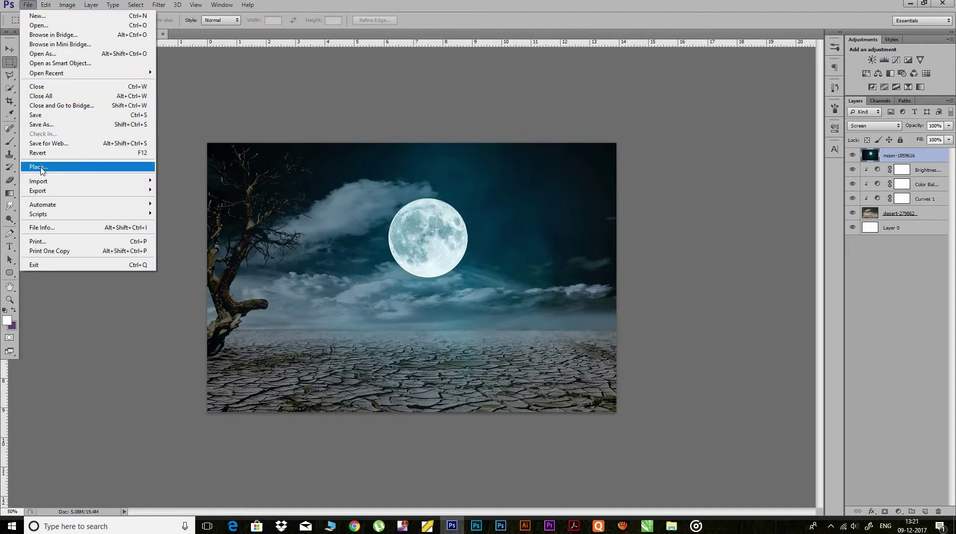
pyautogui.click(39, 166)
pyautogui.click(574, 159)
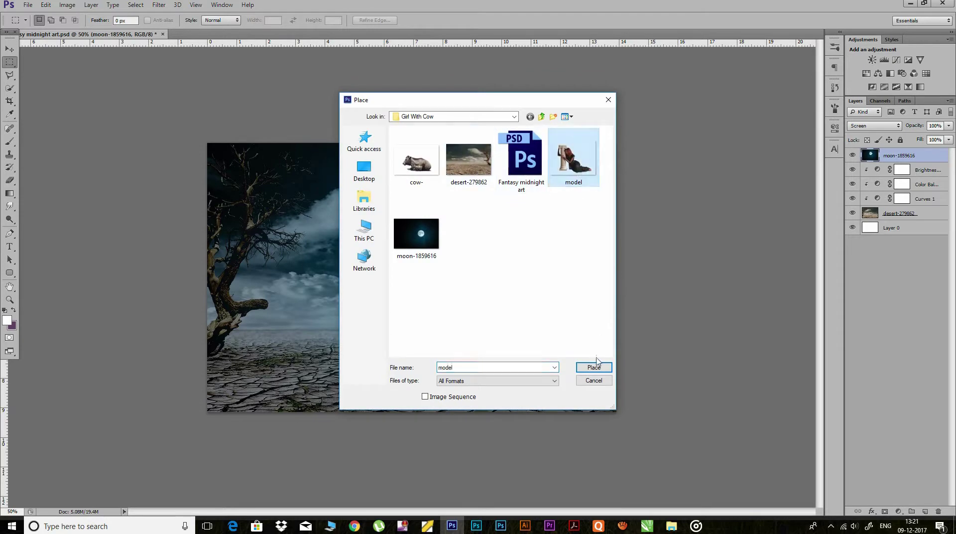
pyautogui.click(592, 367)
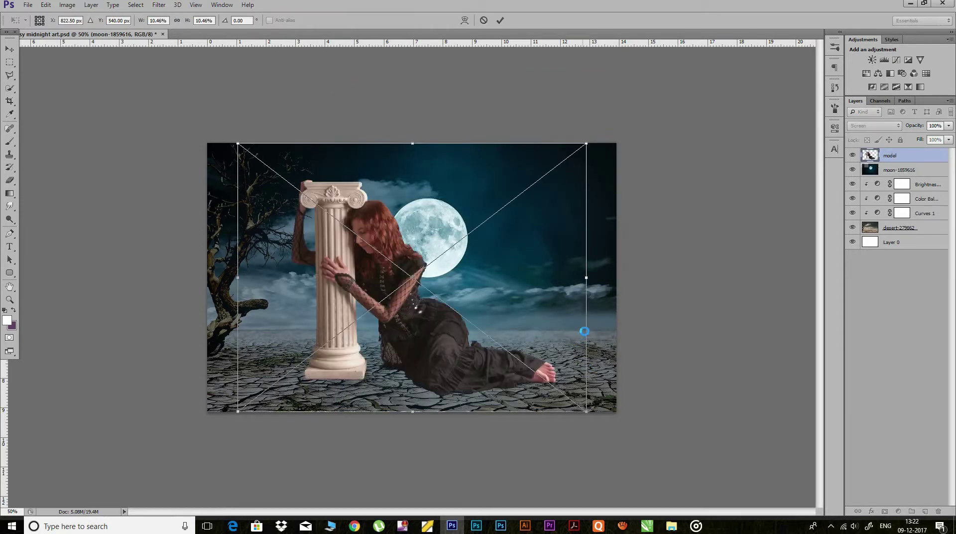
# Scale the model down to about 4.8% and set it on the ground beside the tree
pyautogui.moveTo(591, 146); pyautogui.dragTo(513, 200)
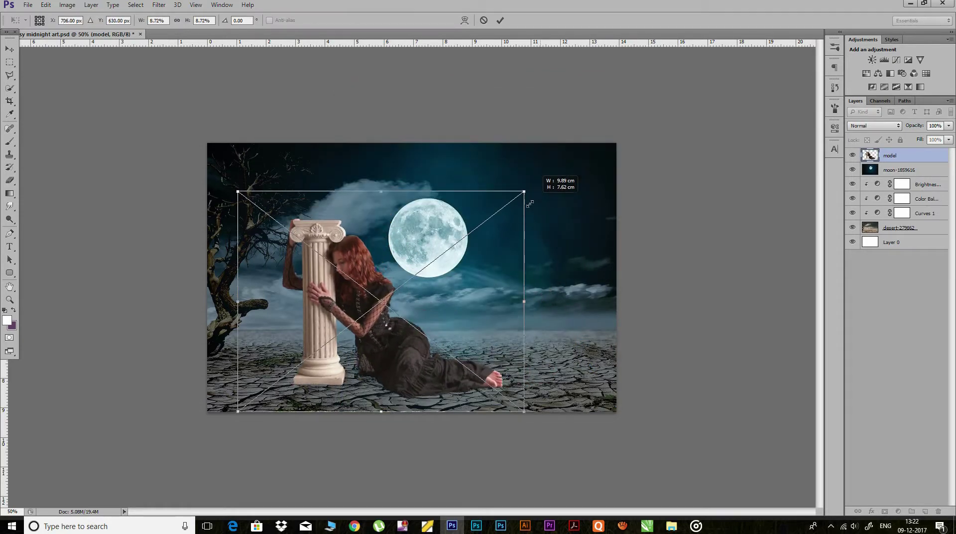
pyautogui.moveTo(509, 201); pyautogui.dragTo(437, 258)
pyautogui.moveTo(337, 362)
pyautogui.mouseDown()
pyautogui.moveTo(529, 349)
pyautogui.moveTo(387, 342)
pyautogui.mouseUp()
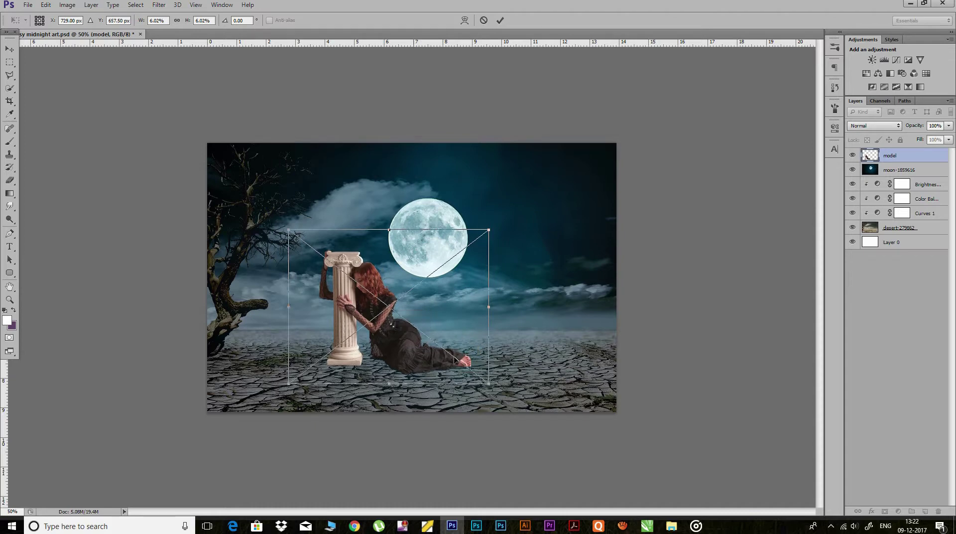
pyautogui.moveTo(489, 382)
pyautogui.mouseDown()
pyautogui.moveTo(449, 352)
pyautogui.moveTo(354, 359)
pyautogui.mouseUp()
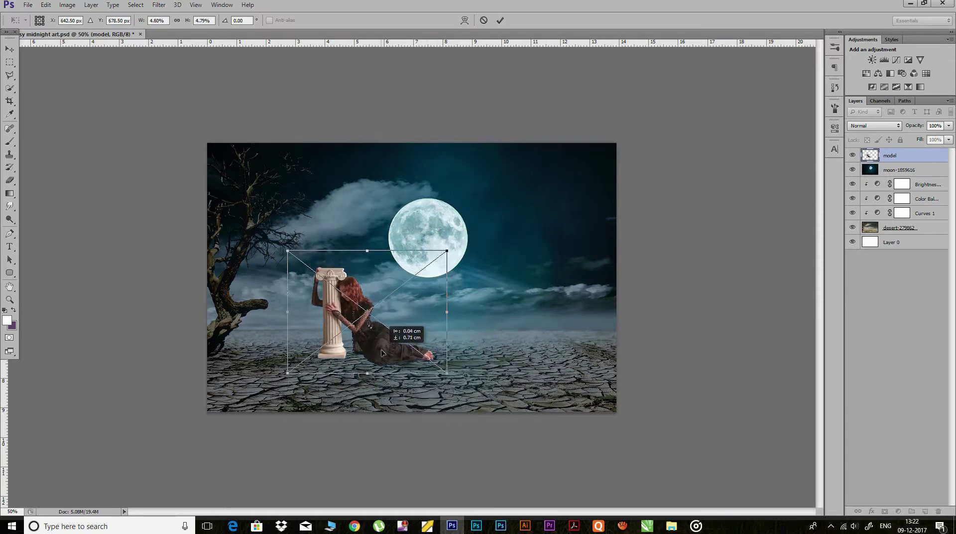
pyautogui.moveTo(354, 359); pyautogui.dragTo(352, 359)
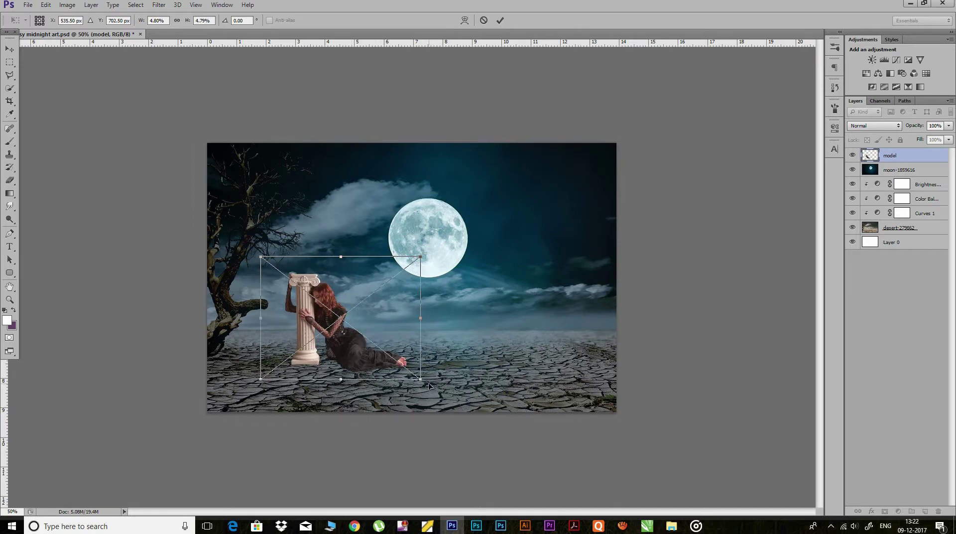
pyautogui.moveTo(422, 381); pyautogui.dragTo(410, 372)
pyautogui.moveTo(349, 347); pyautogui.dragTo(341, 356)
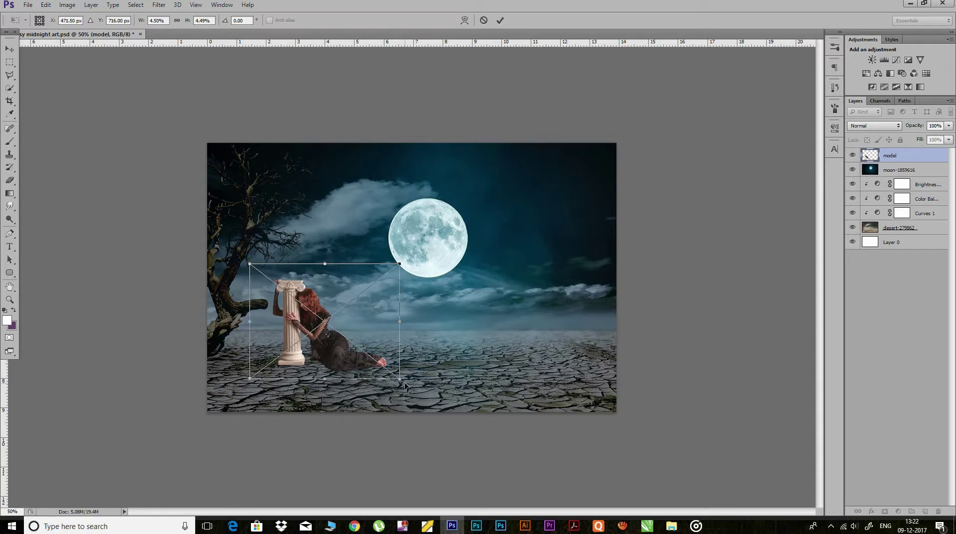
pyautogui.moveTo(401, 381); pyautogui.dragTo(405, 382)
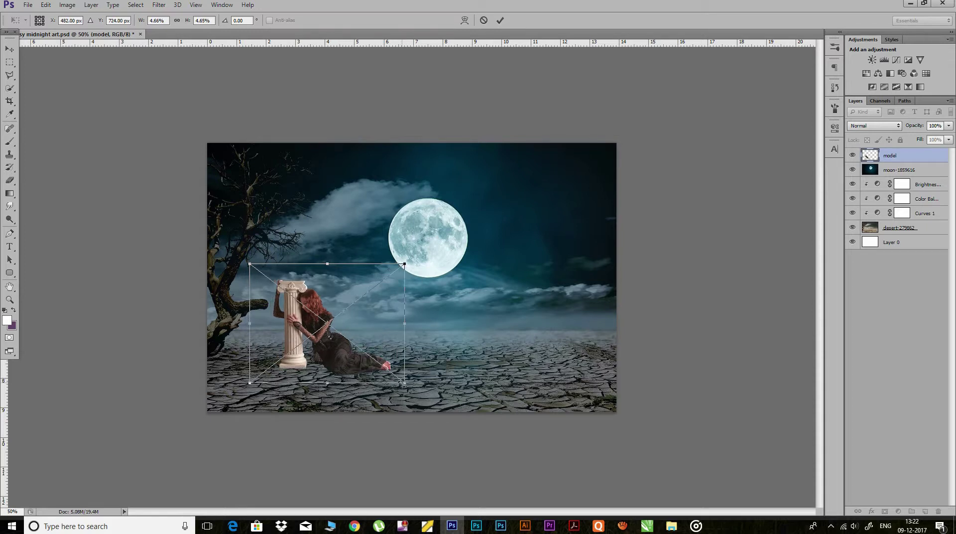
pyautogui.moveTo(404, 263); pyautogui.dragTo(414, 250)
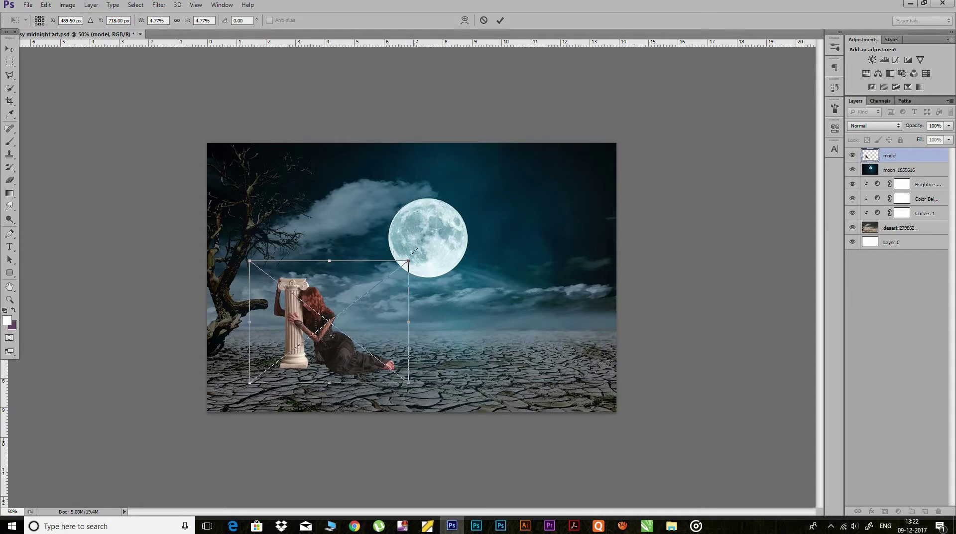
pyautogui.click(500, 19)
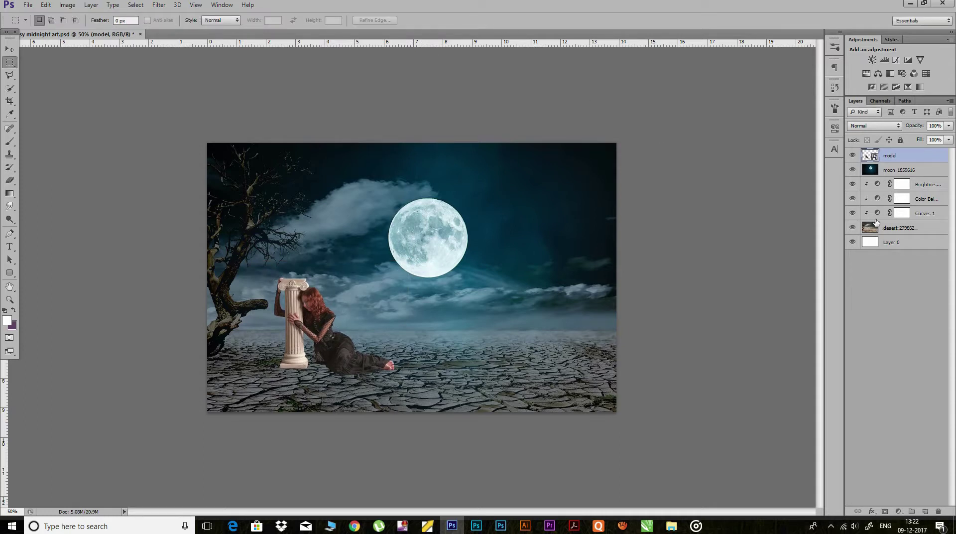
# Rasterize the model layer, save the composite, and add a layer mask to the model
pyautogui.rightClick(896, 160)
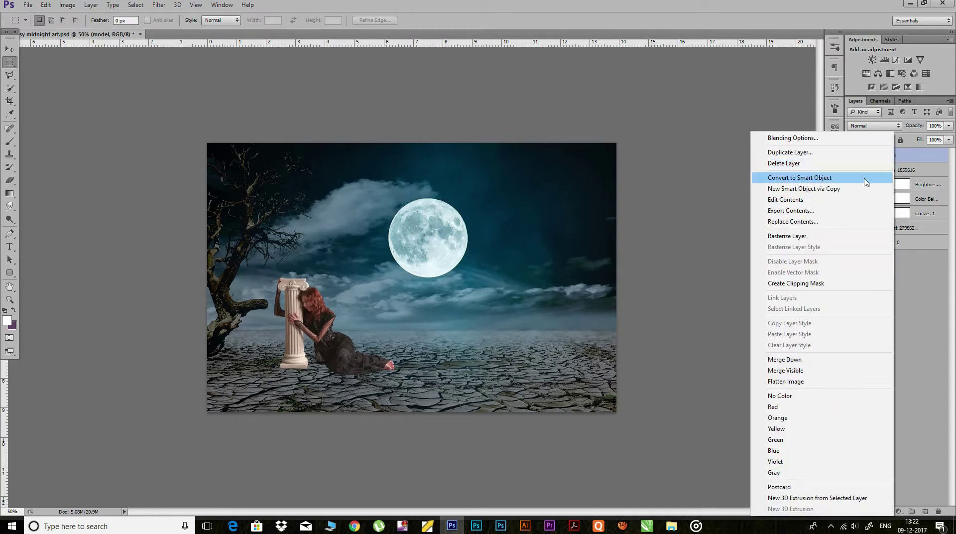
pyautogui.click(796, 236)
pyautogui.hotkey('ctrl', 's')
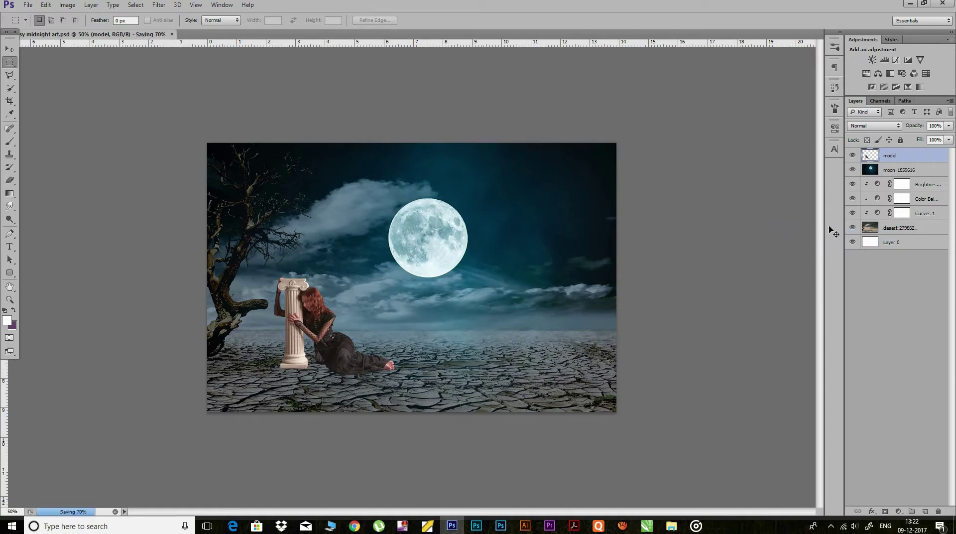
pyautogui.click(885, 511)
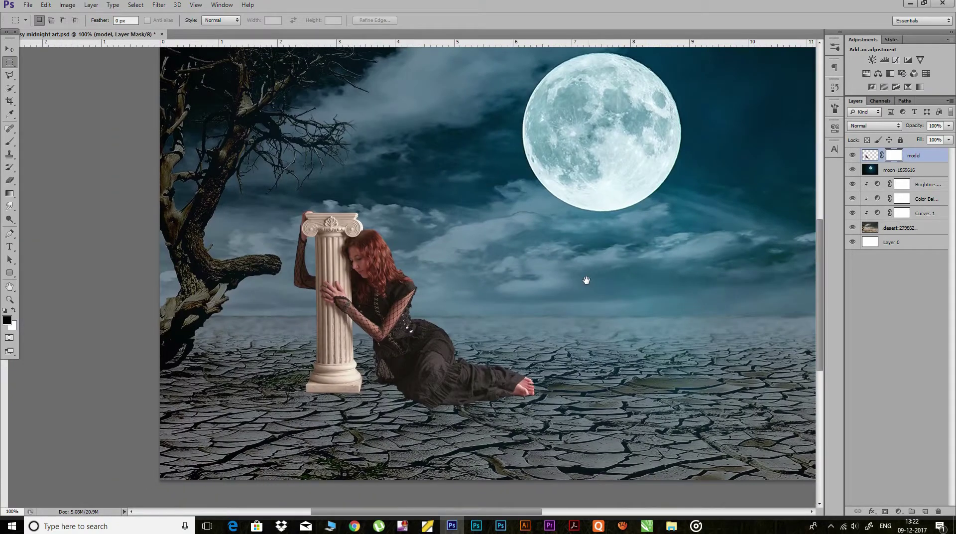
# Zoom in on the woman's feet, try and undo a mask gradient, then pick the Brush tool
pyautogui.hotkey('ctrl', '+')
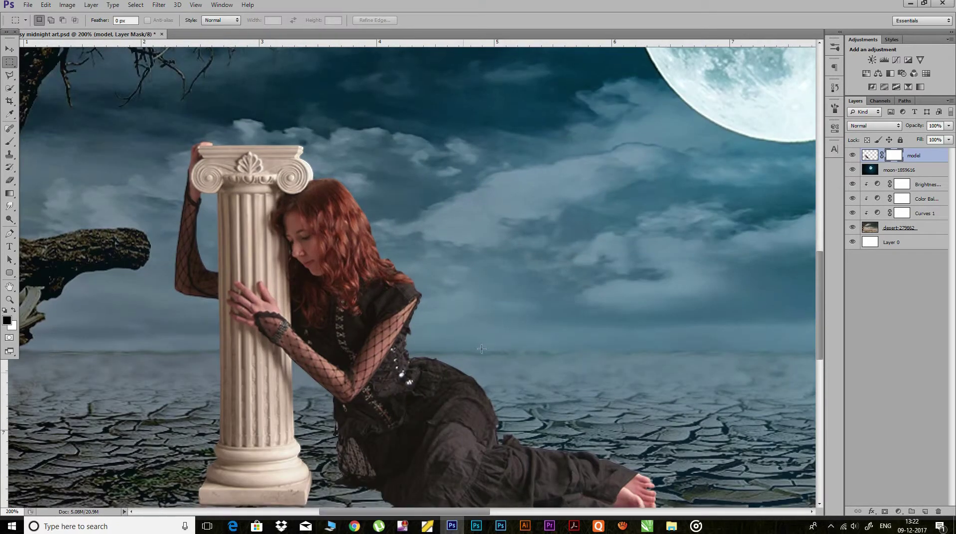
pyautogui.scroll(-3, 523, 294)
pyautogui.hscroll(-2, 523, 293)
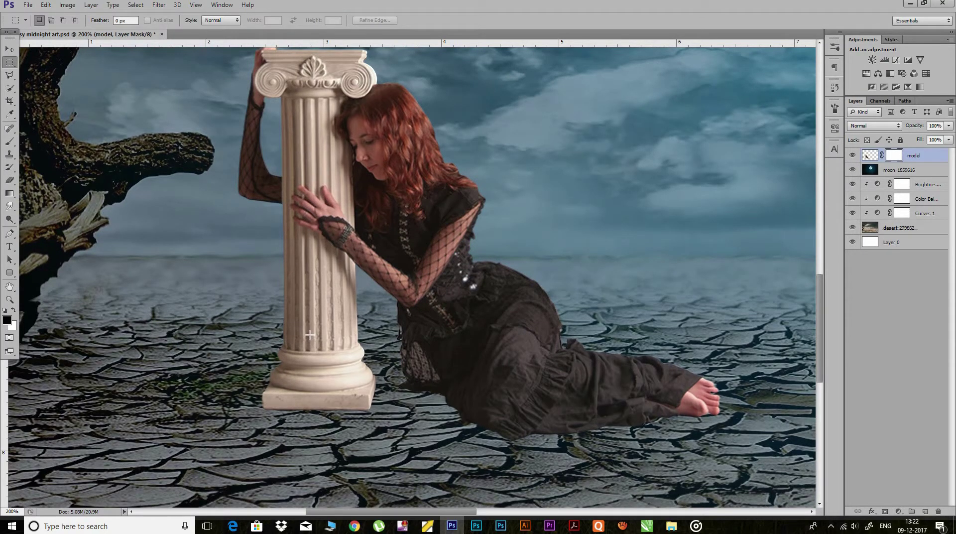
pyautogui.press('g')
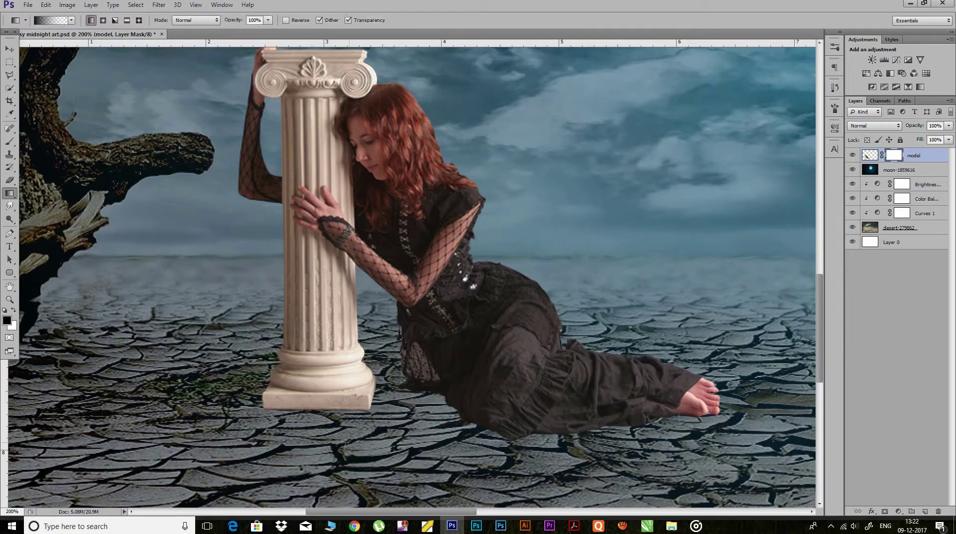
pyautogui.moveTo(320, 400); pyautogui.dragTo(314, 423)
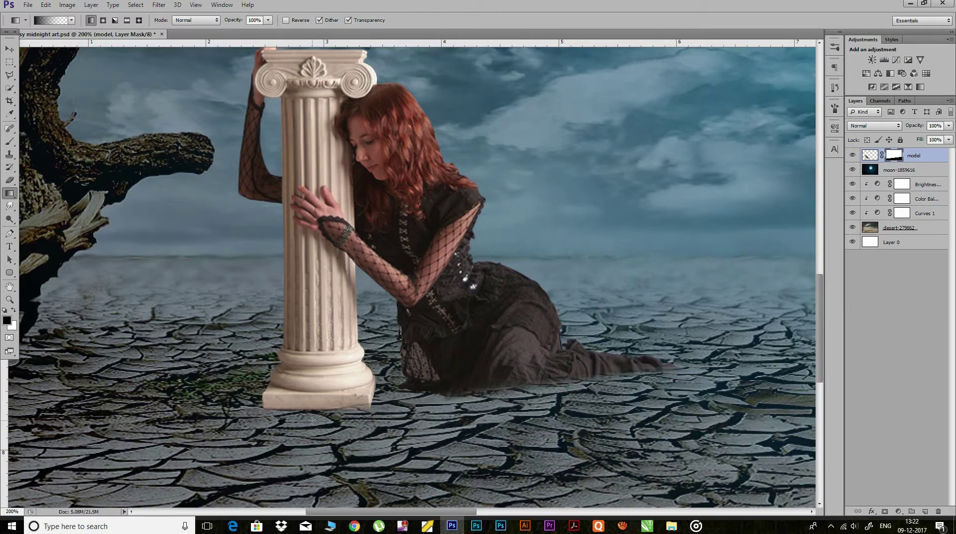
pyautogui.hotkey('ctrl', 'z')
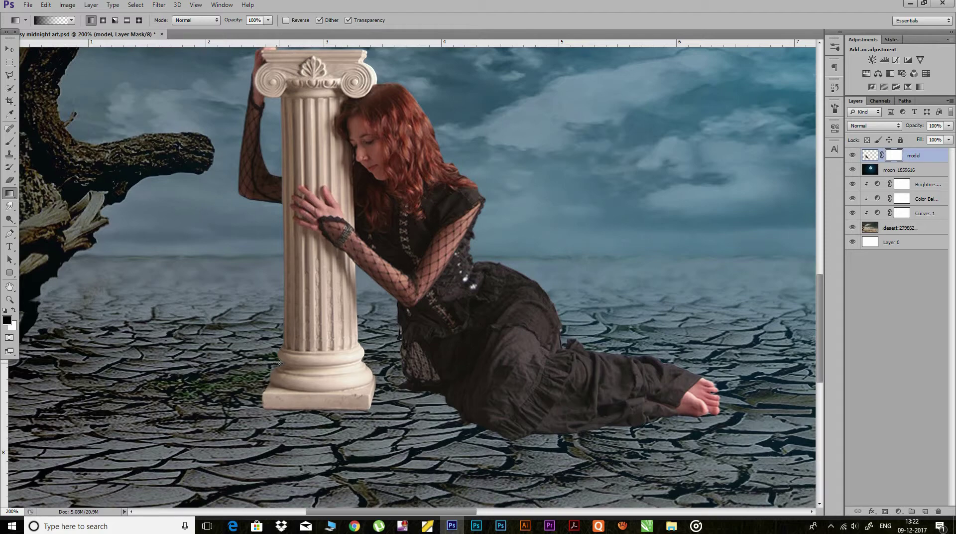
pyautogui.press('b')
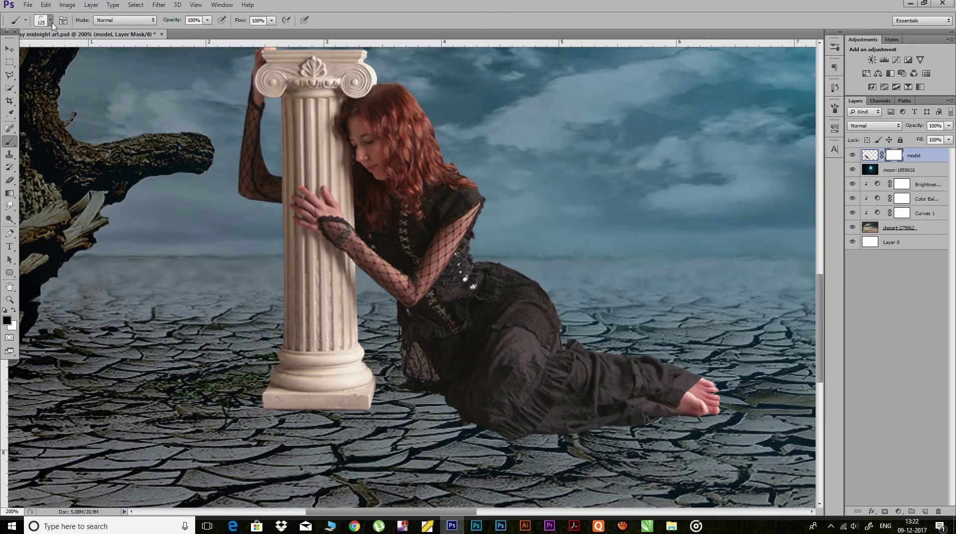
# Set the brush to a 45 px soft tip at 47% opacity
pyautogui.click(51, 23)
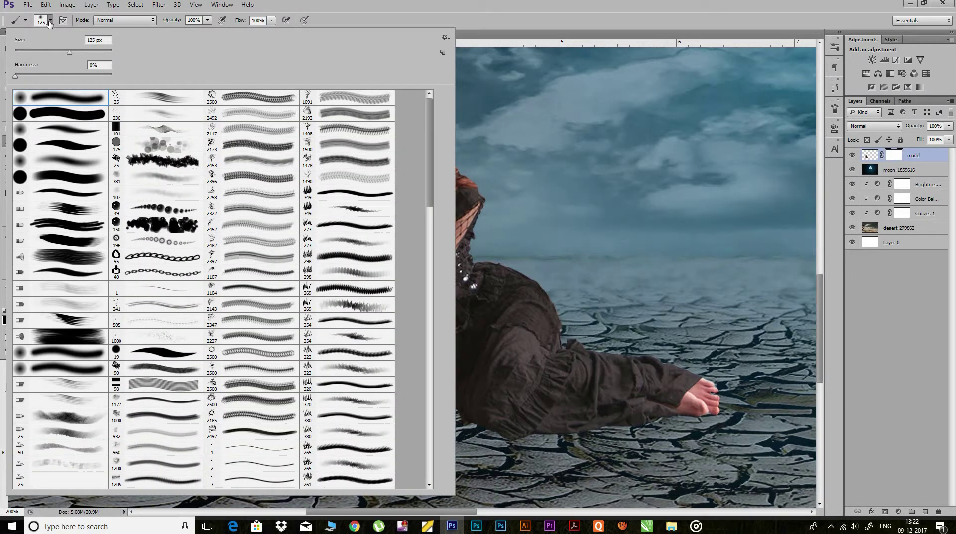
pyautogui.click(50, 24)
pyautogui.press('[')
pyautogui.press('[')
pyautogui.press('[')
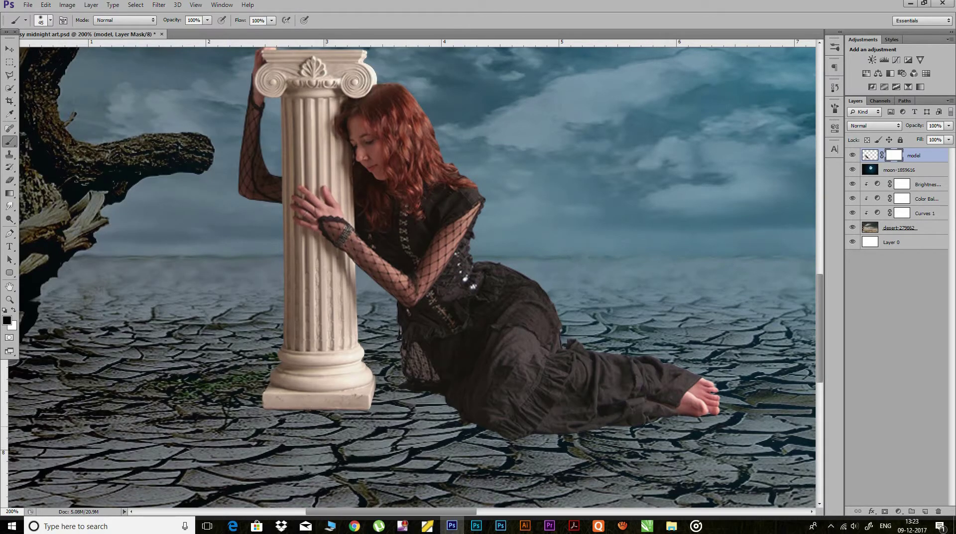
pyautogui.moveTo(181, 23); pyautogui.dragTo(153, 21)
pyautogui.press('Return')
# Paint black on the model mask to fade the pillar base into the ground
pyautogui.moveTo(266, 410); pyautogui.dragTo(346, 407)
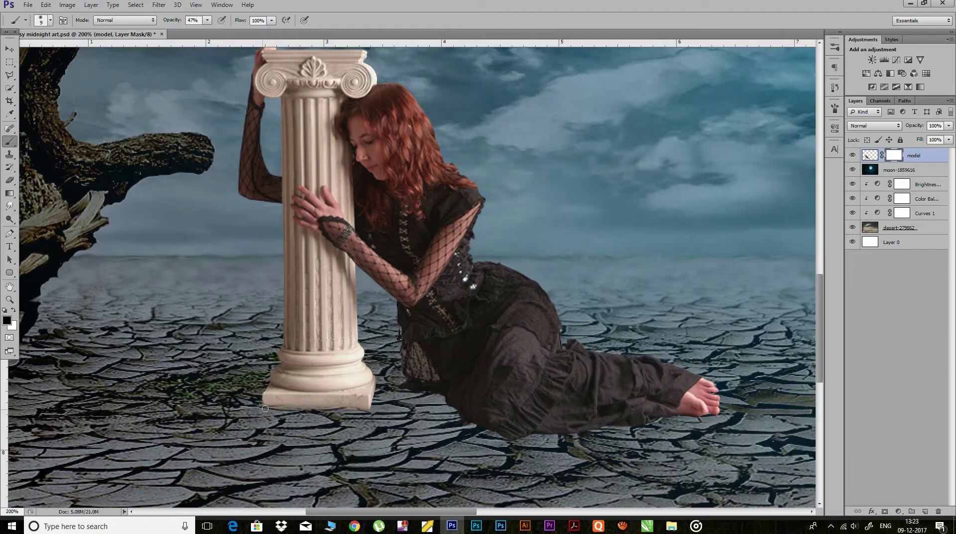
pyautogui.moveTo(334, 409); pyautogui.dragTo(372, 410)
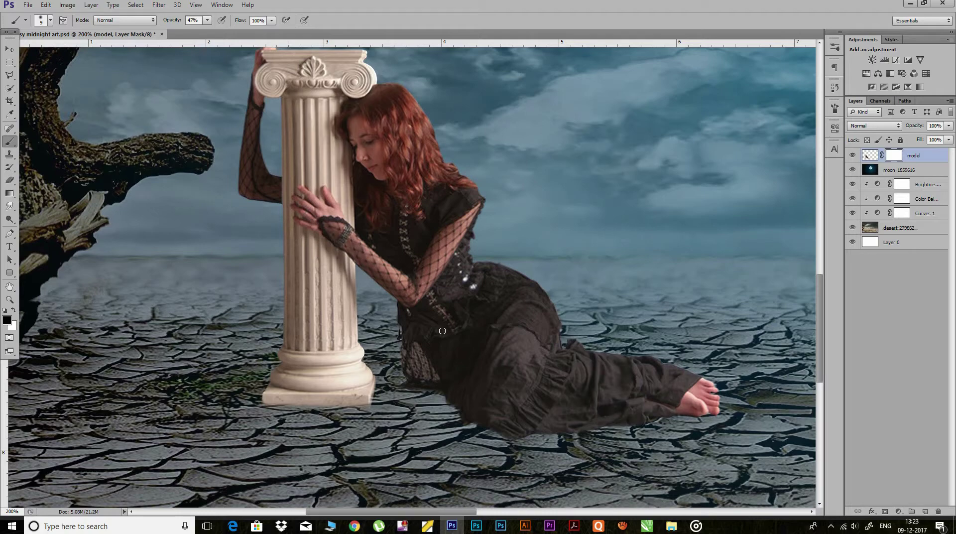
pyautogui.hotkey('ctrl', '-')
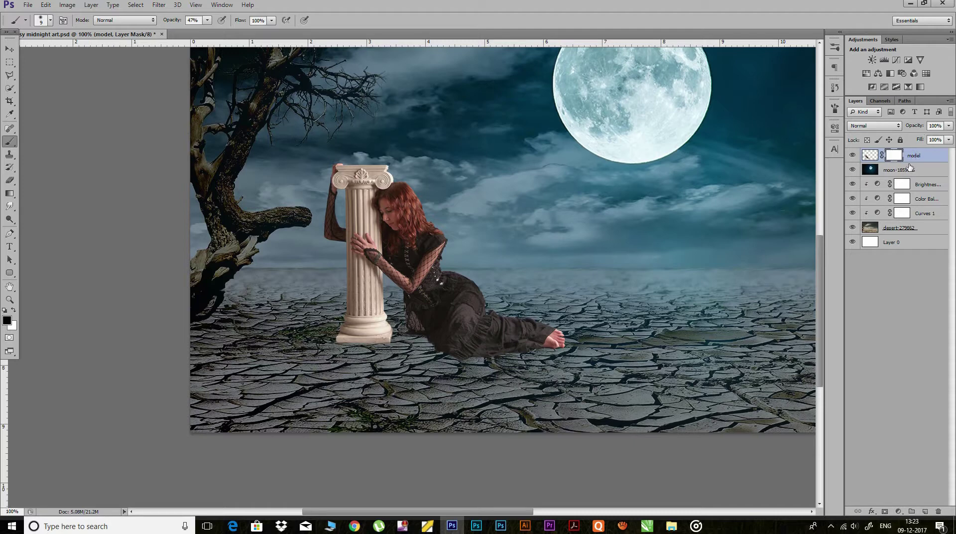
pyautogui.click(898, 511)
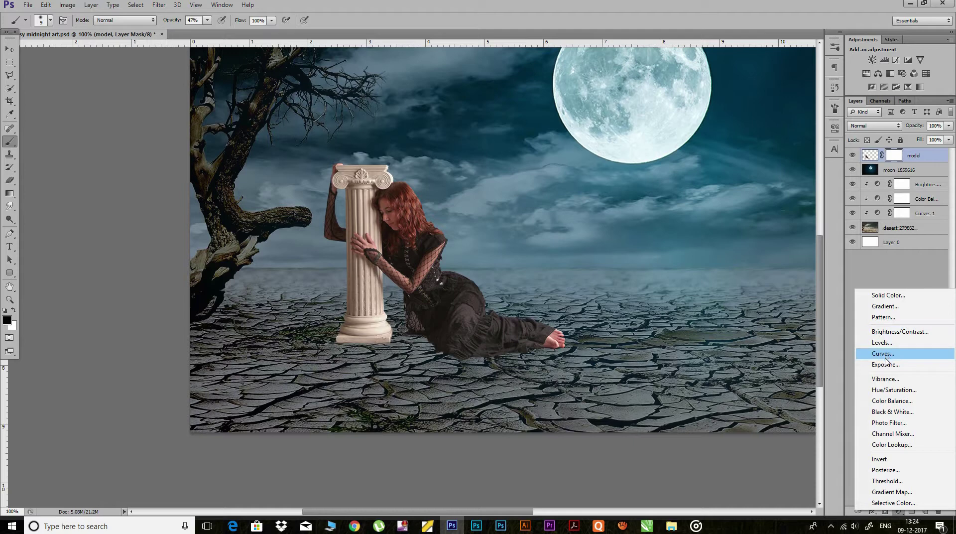
# Add a clipped Color Balance layer to the model with Cyan -61 and Blue +37
pyautogui.click(891, 401)
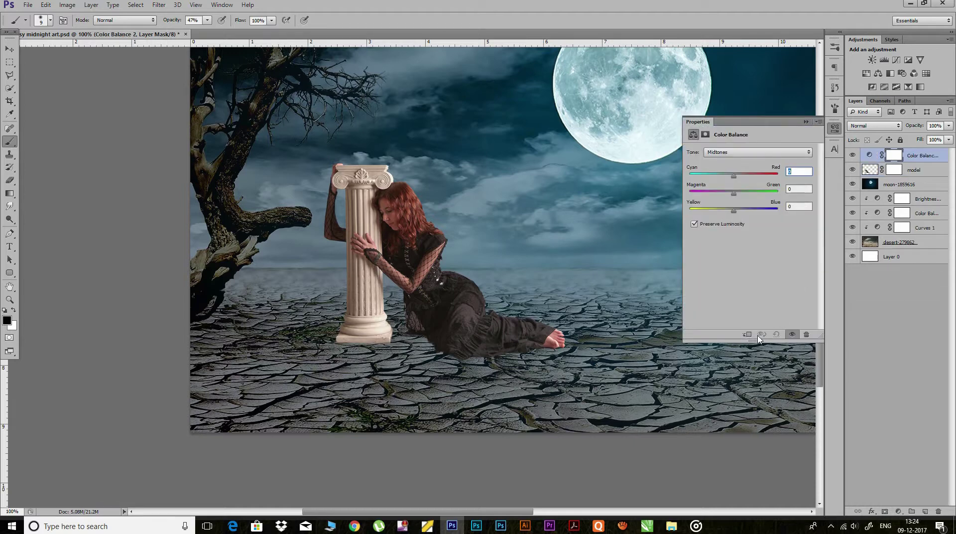
pyautogui.moveTo(734, 211); pyautogui.dragTo(753, 211)
pyautogui.moveTo(733, 176); pyautogui.dragTo(710, 176)
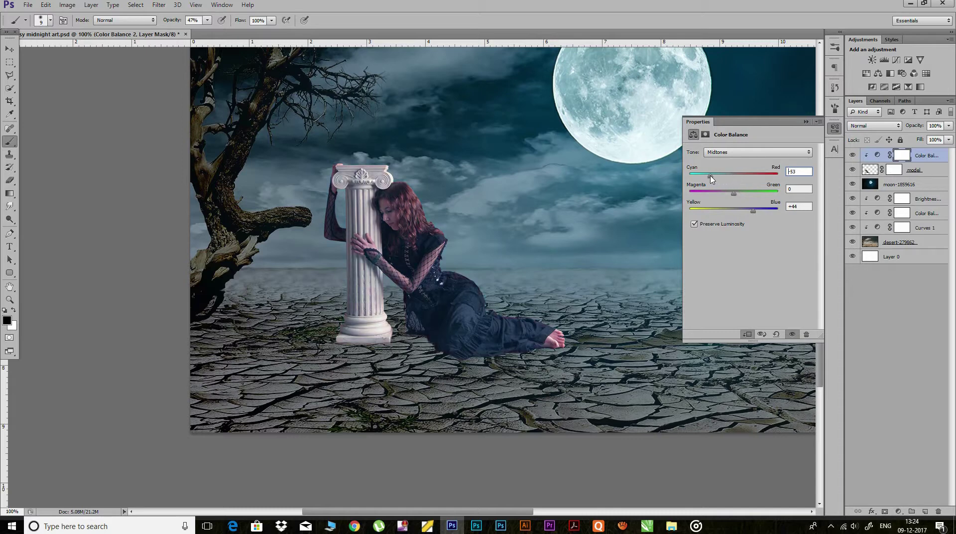
pyautogui.moveTo(733, 192)
pyautogui.mouseDown()
pyautogui.moveTo(747, 192)
pyautogui.moveTo(708, 177)
pyautogui.mouseUp()
pyautogui.moveTo(755, 211)
pyautogui.mouseDown()
pyautogui.moveTo(765, 211)
pyautogui.moveTo(742, 195)
pyautogui.mouseUp()
pyautogui.click(835, 128)
pyautogui.hotkey('ctrl', '-')
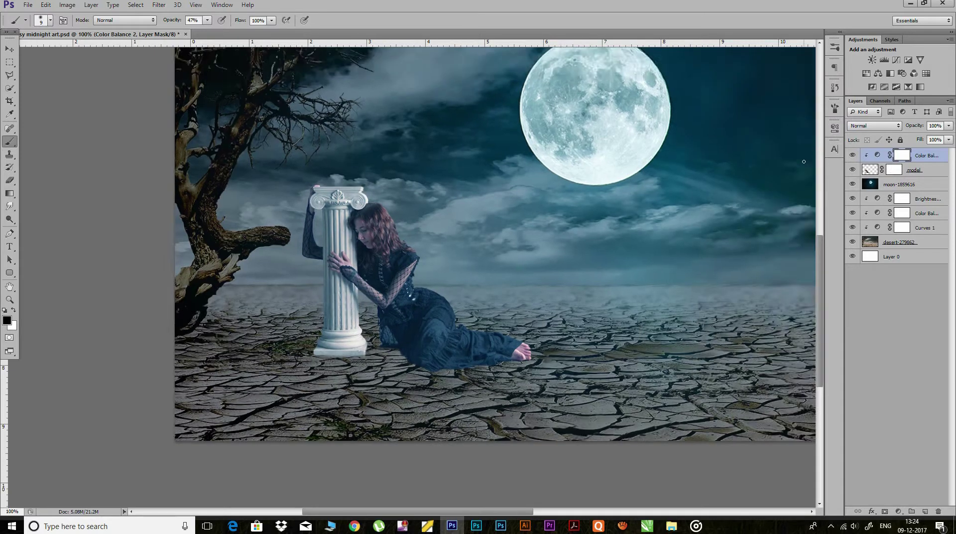
# Add a Brightness/Contrast layer to the model with Brightness -73 and Contrast 20
pyautogui.click(899, 511)
pyautogui.click(889, 331)
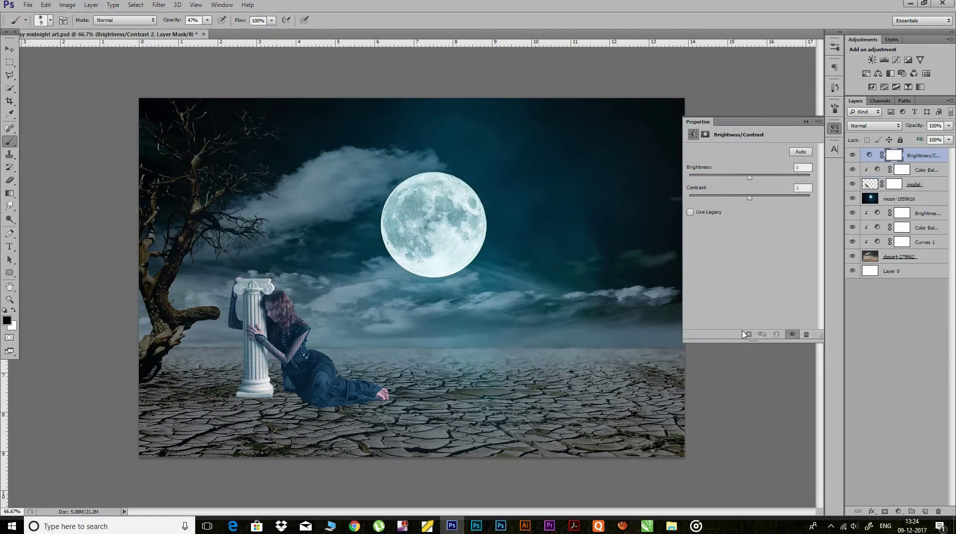
pyautogui.moveTo(749, 177)
pyautogui.mouseDown()
pyautogui.moveTo(720, 177)
pyautogui.moveTo(783, 197)
pyautogui.moveTo(761, 197)
pyautogui.mouseUp()
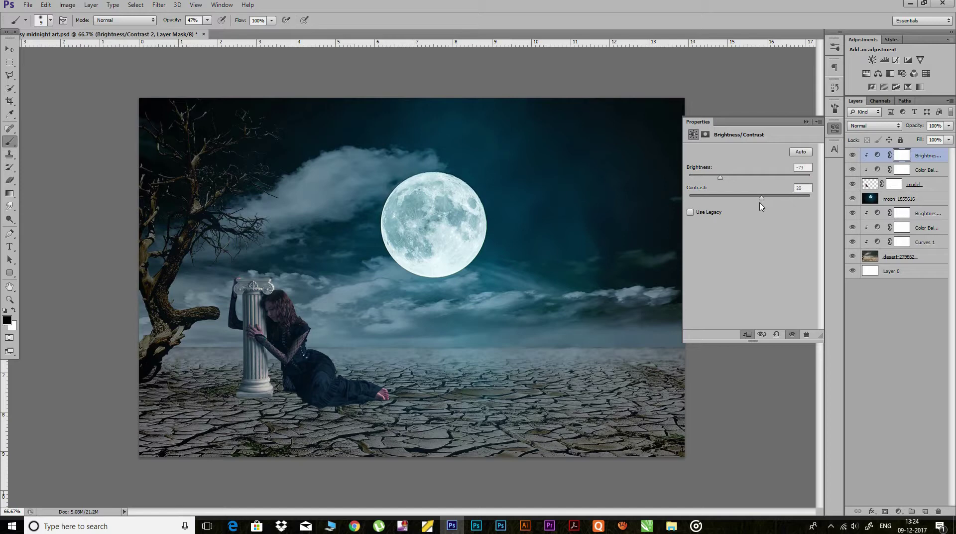
pyautogui.click(835, 129)
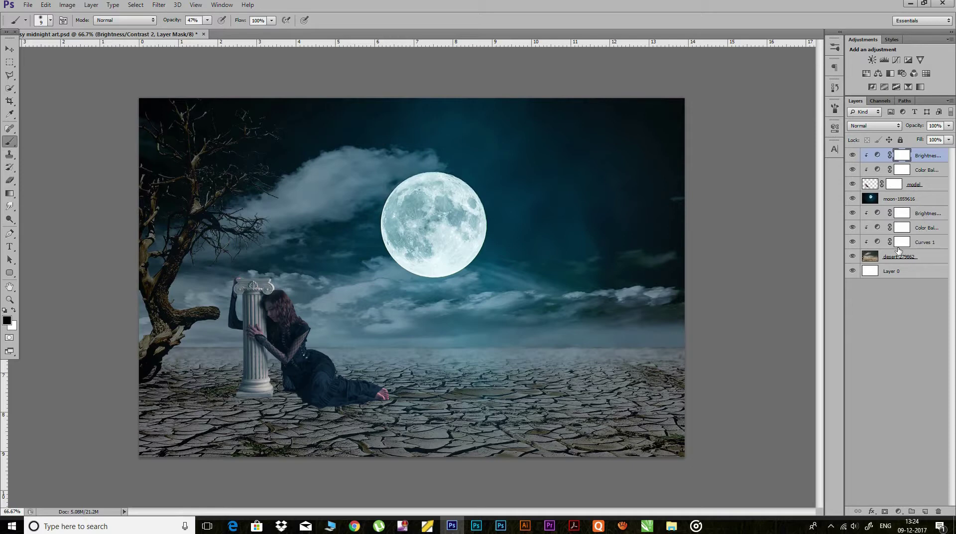
# Create Layer 1 above Brightness/Contrast 1, set to Color Dodge at 53% opacity
pyautogui.click(922, 214)
pyautogui.click(924, 511)
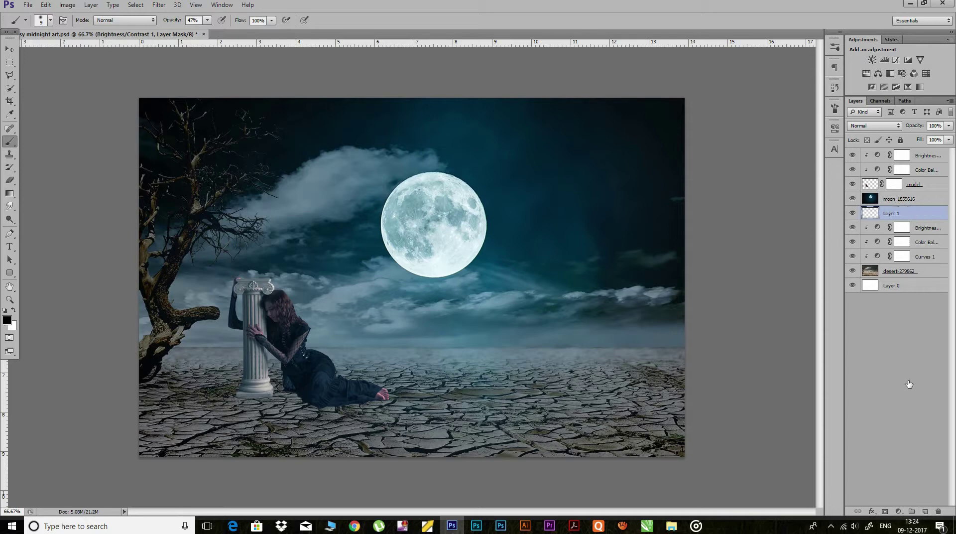
pyautogui.click(873, 126)
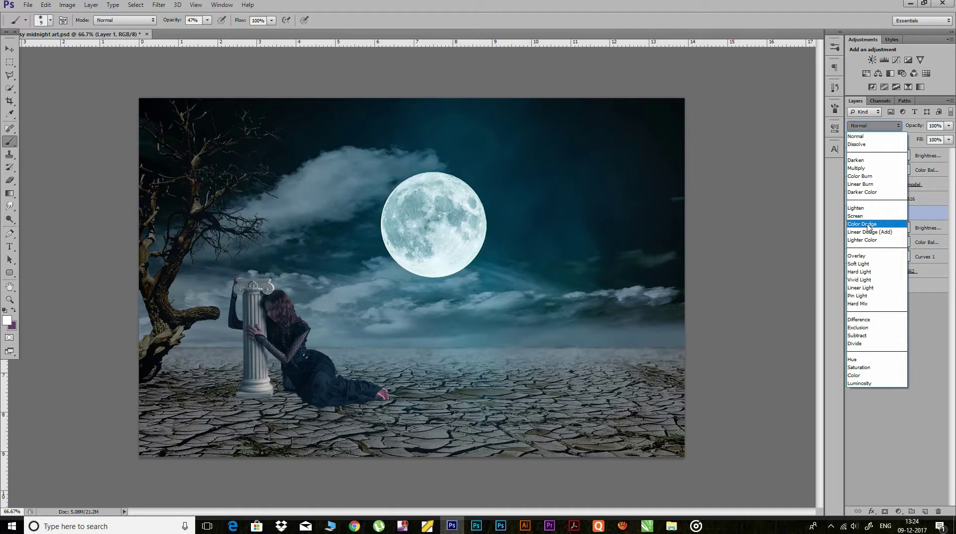
pyautogui.click(867, 226)
pyautogui.moveTo(920, 128); pyautogui.dragTo(897, 127)
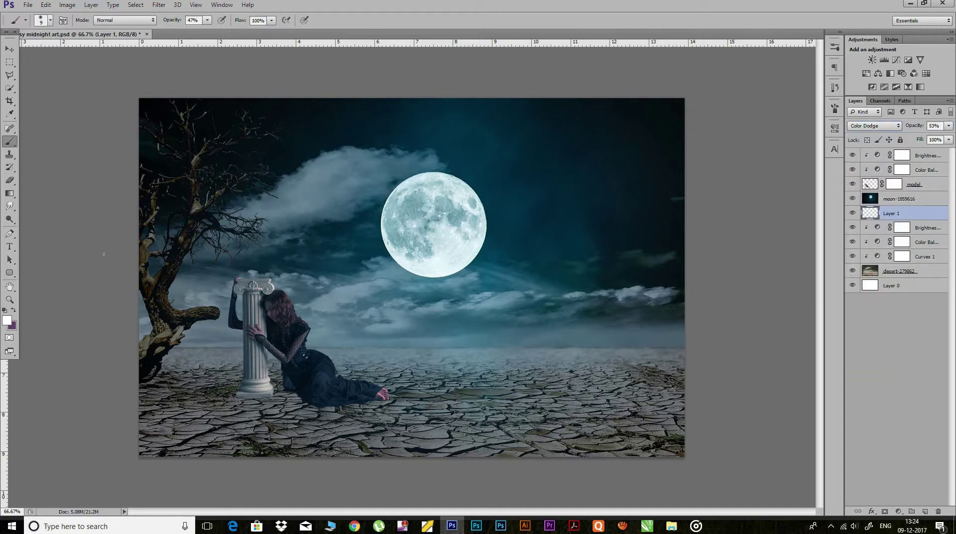
# Pick dark gold #8f6200 and paint a 30% opacity glow over the lower-left desert
pyautogui.click(7, 321)
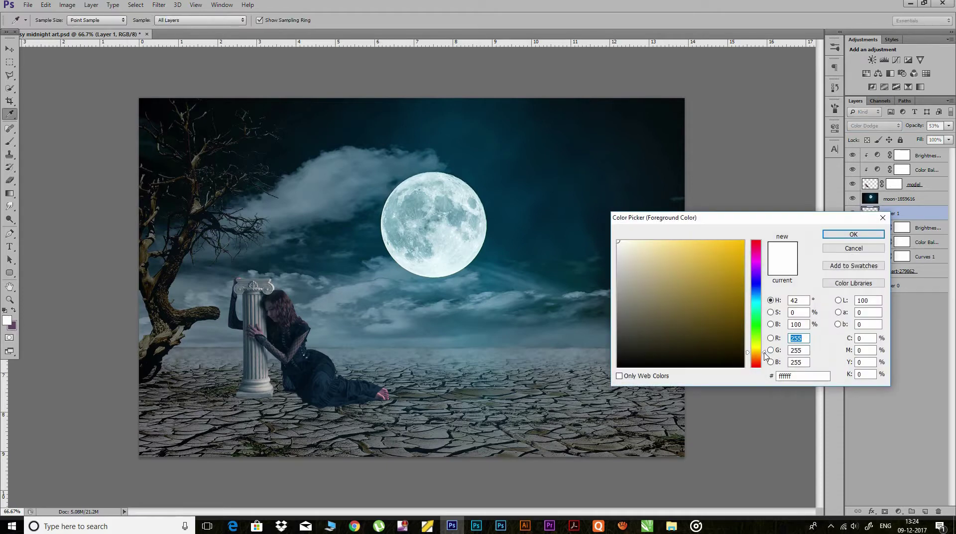
pyautogui.moveTo(727, 291); pyautogui.dragTo(742, 296)
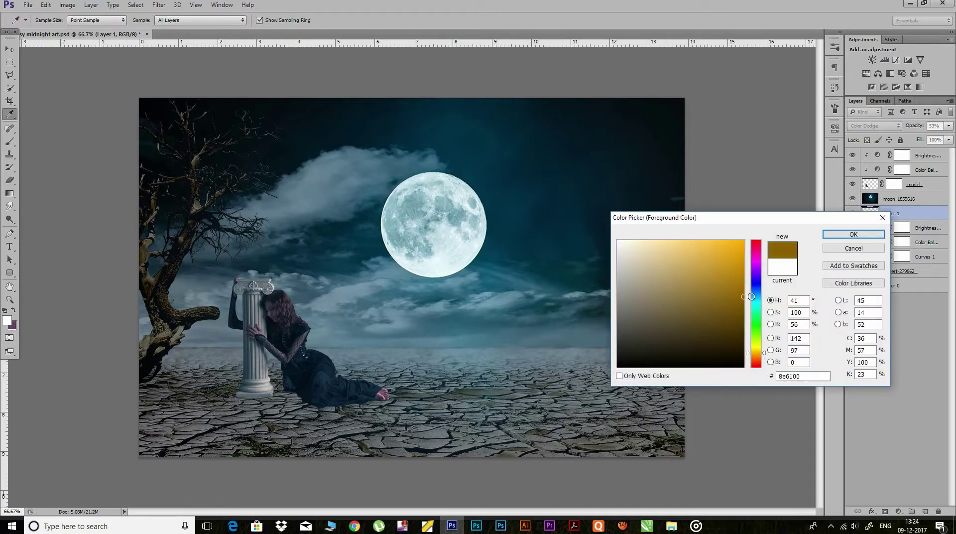
pyautogui.click(829, 237)
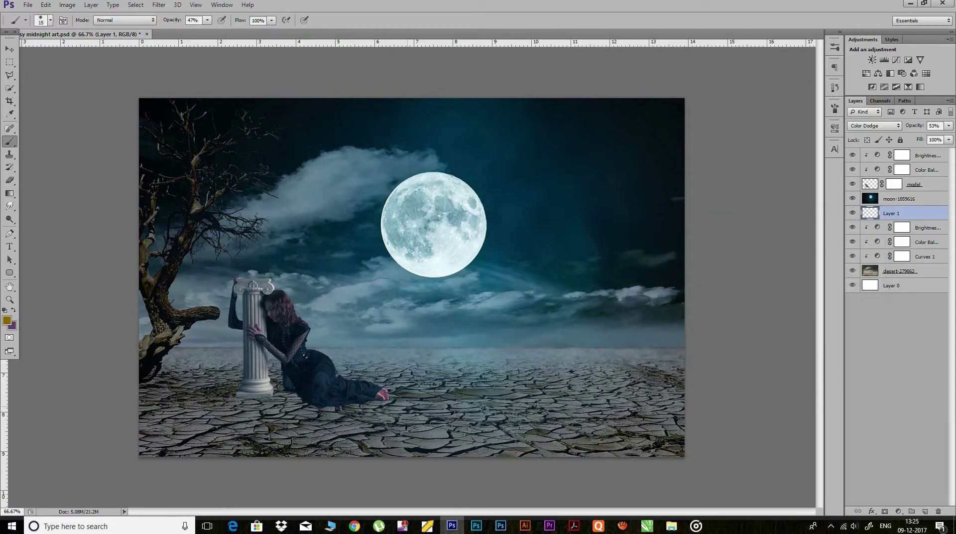
pyautogui.moveTo(682, 405)
pyautogui.mouseDown()
pyautogui.moveTo(555, 403)
pyautogui.moveTo(594, 404)
pyautogui.mouseUp()
pyautogui.hotkey('ctrl', 'z')
pyautogui.press('3')
pyautogui.moveTo(149, 440); pyautogui.dragTo(162, 438)
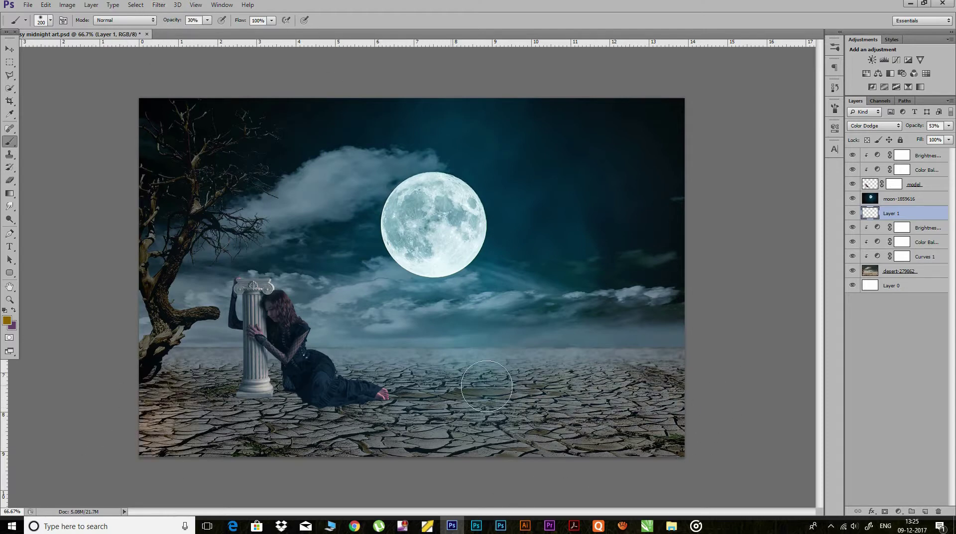
# Paint a fainter 21% gold glow along the tree branch with a smaller brush
pyautogui.moveTo(174, 20); pyautogui.dragTo(168, 20)
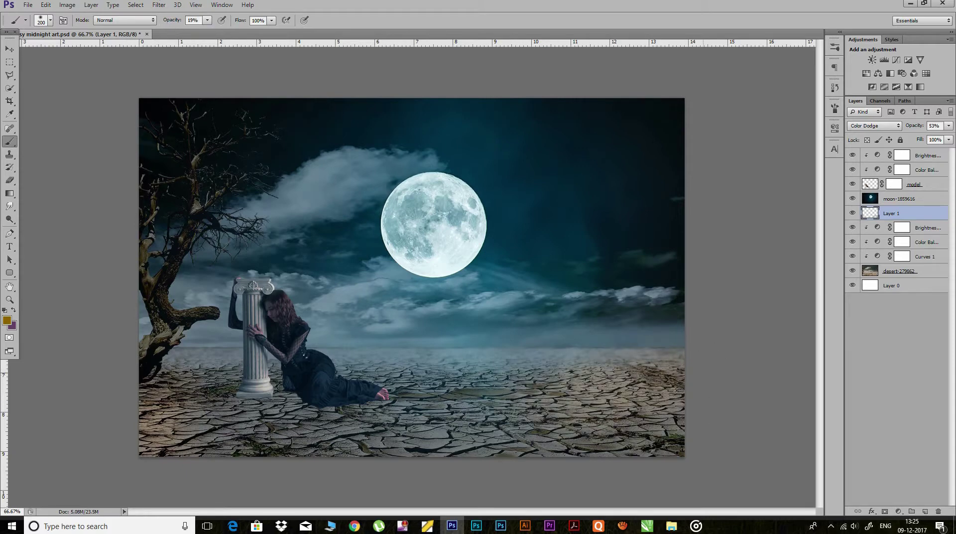
pyautogui.press('[')
pyautogui.press('[')
pyautogui.press('[')
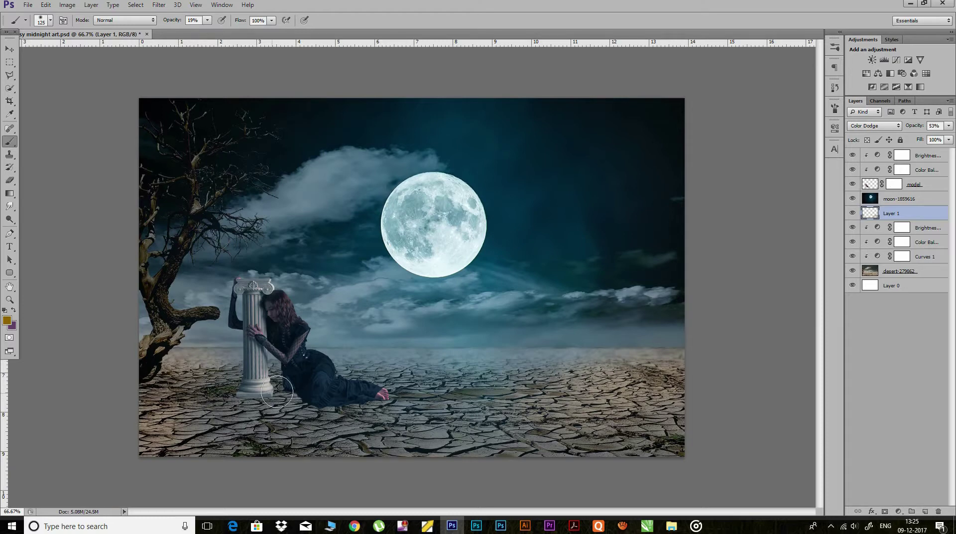
pyautogui.press('[')
pyautogui.press('[')
pyautogui.press('[')
pyautogui.press('2')
pyautogui.press('1')
pyautogui.moveTo(160, 299); pyautogui.dragTo(176, 340)
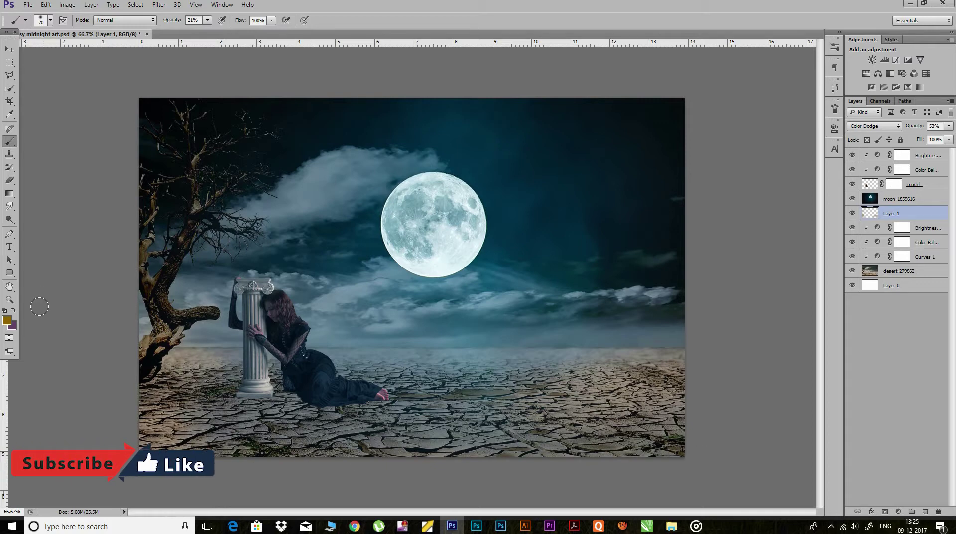
pyautogui.press('x')
pyautogui.click(7, 320)
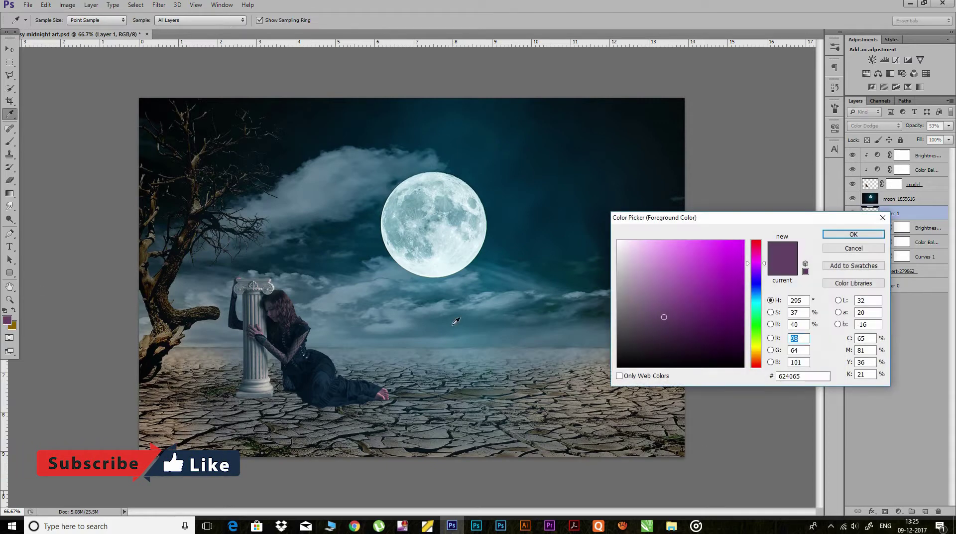
# Choose a teal foreground colour and add a new Layer 2 in Color Dodge mode
pyautogui.click(547, 149)
pyautogui.click(853, 234)
pyautogui.click(924, 511)
pyautogui.click(874, 125)
pyautogui.click(866, 224)
# Paint a faint low-opacity glow along the horizon and pillar base, then save at 50% zoom
pyautogui.moveTo(310, 397); pyautogui.dragTo(319, 397)
pyautogui.press(']')
pyautogui.press(']')
pyautogui.press(']')
pyautogui.moveTo(176, 26)
pyautogui.mouseDown()
pyautogui.moveTo(167, 28)
pyautogui.moveTo(176, 23)
pyautogui.mouseUp()
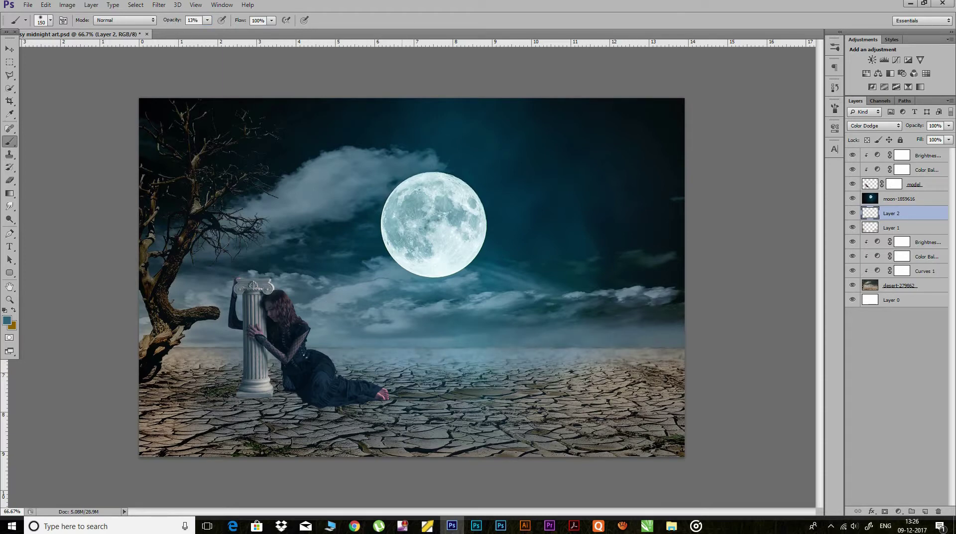
pyautogui.press('[')
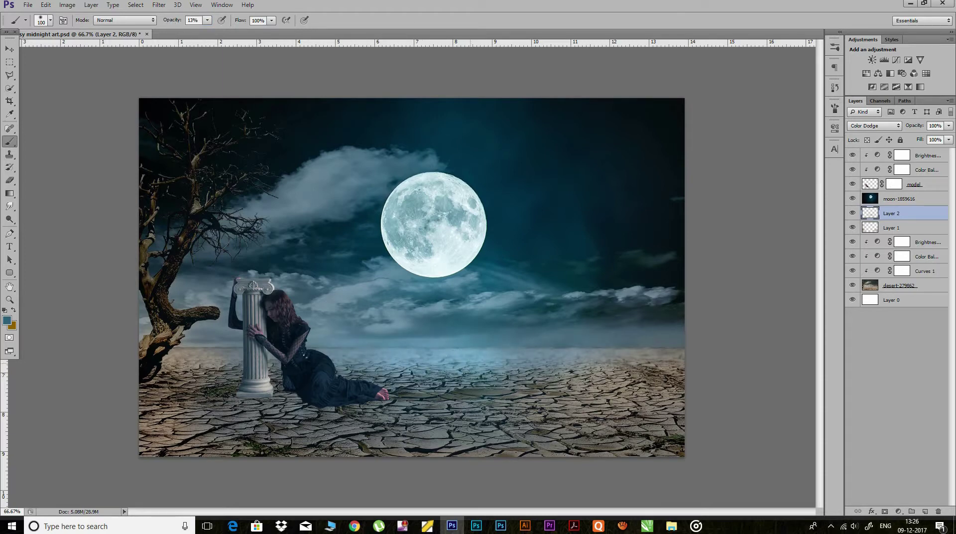
pyautogui.moveTo(398, 354); pyautogui.dragTo(557, 346)
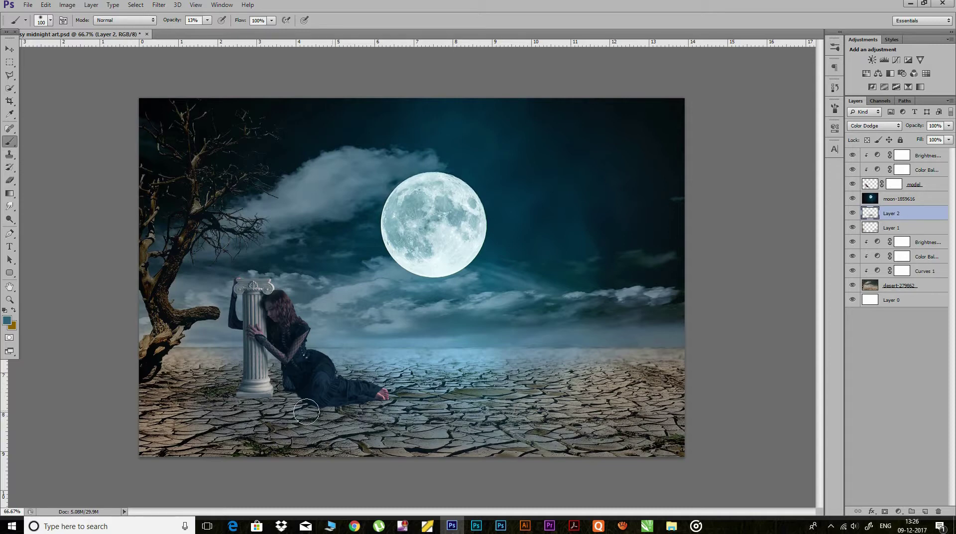
pyautogui.hotkey('ctrl', 'z')
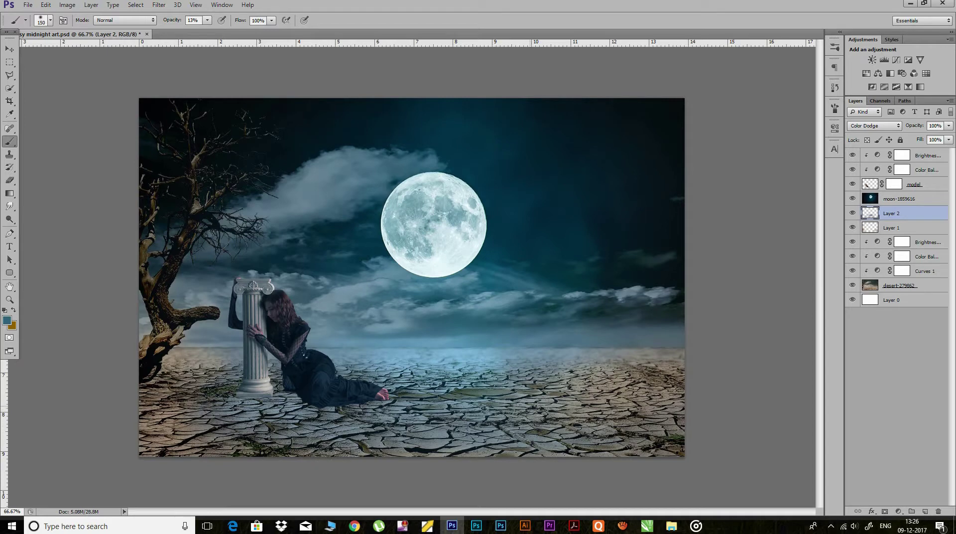
pyautogui.press(']')
pyautogui.press(']')
pyautogui.press(']')
pyautogui.moveTo(282, 406); pyautogui.dragTo(244, 383)
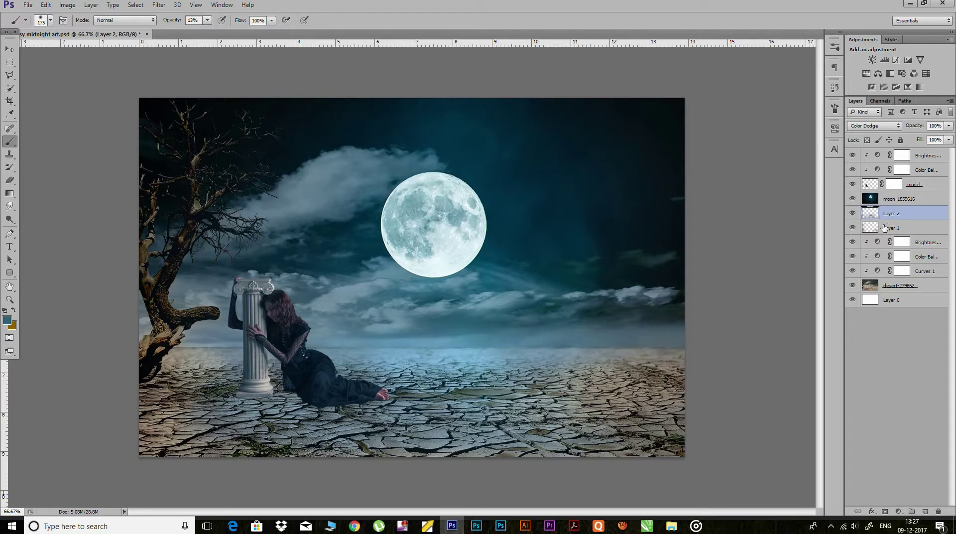
pyautogui.hotkey('ctrl', '-')
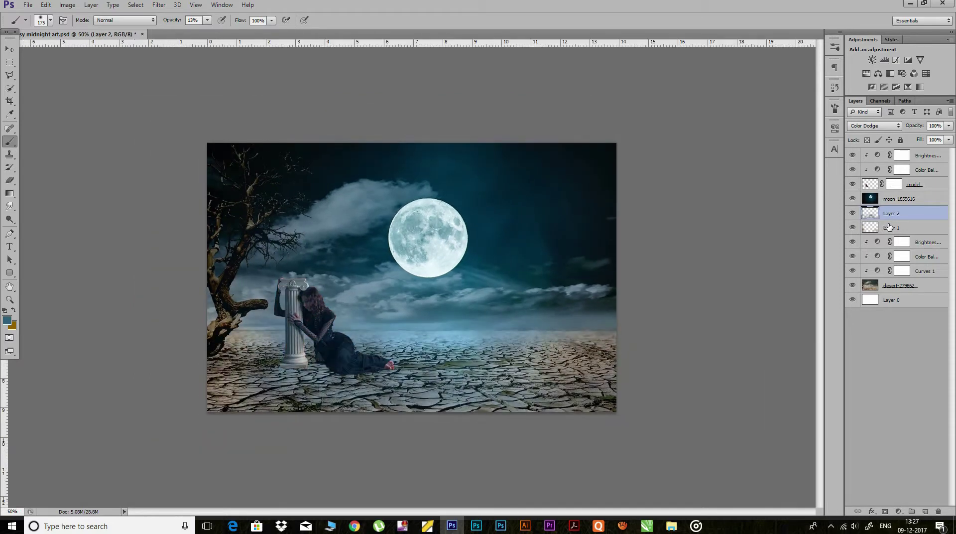
pyautogui.hotkey('ctrl', 's')
# Apply a Gaussian Blur of radius 44.2 to Layer 2
pyautogui.click(159, 6)
pyautogui.moveTo(163, 115)
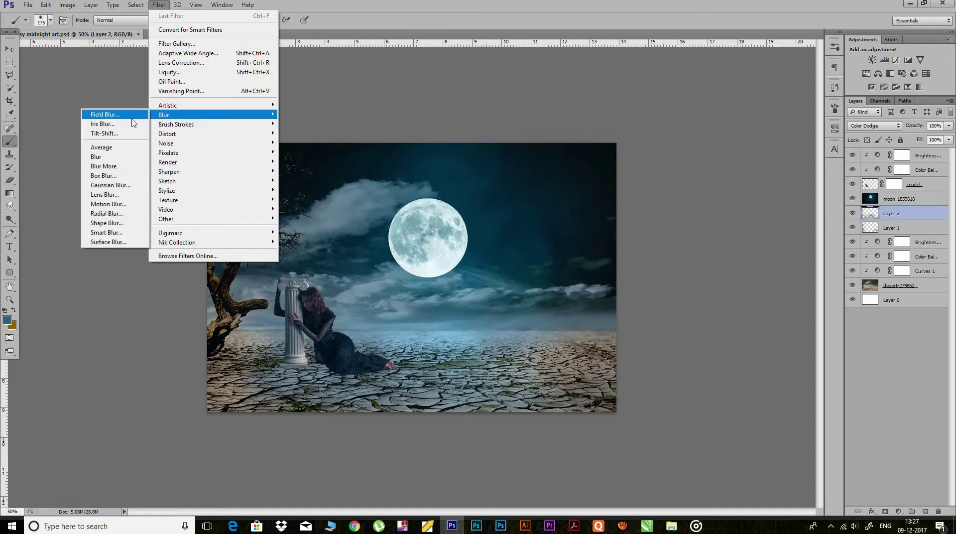
pyautogui.click(111, 184)
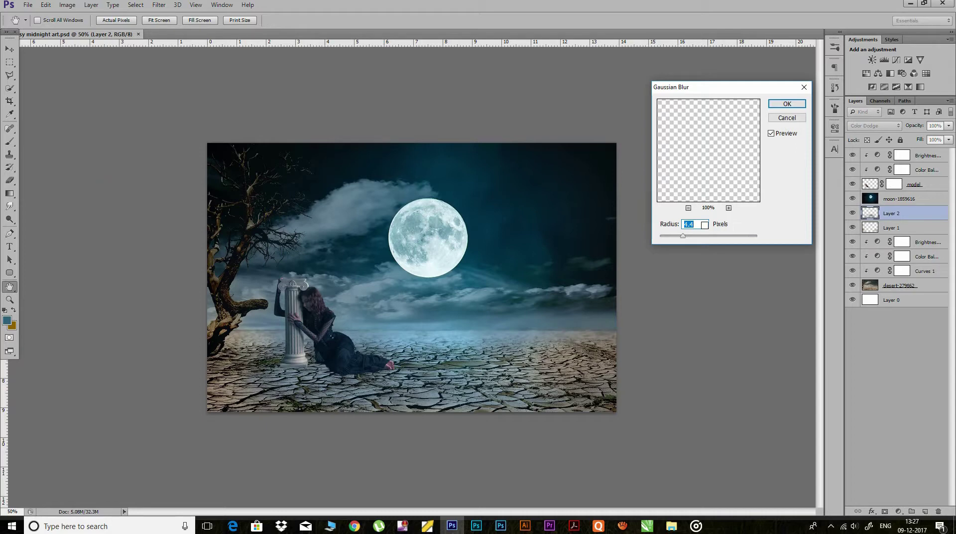
pyautogui.moveTo(684, 236)
pyautogui.mouseDown()
pyautogui.moveTo(723, 243)
pyautogui.moveTo(707, 239)
pyautogui.mouseUp()
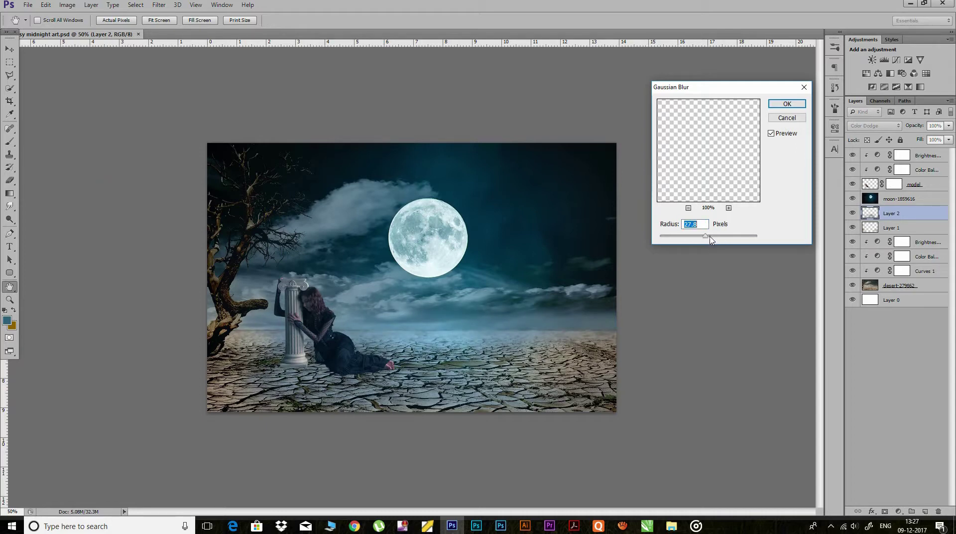
pyautogui.click(786, 103)
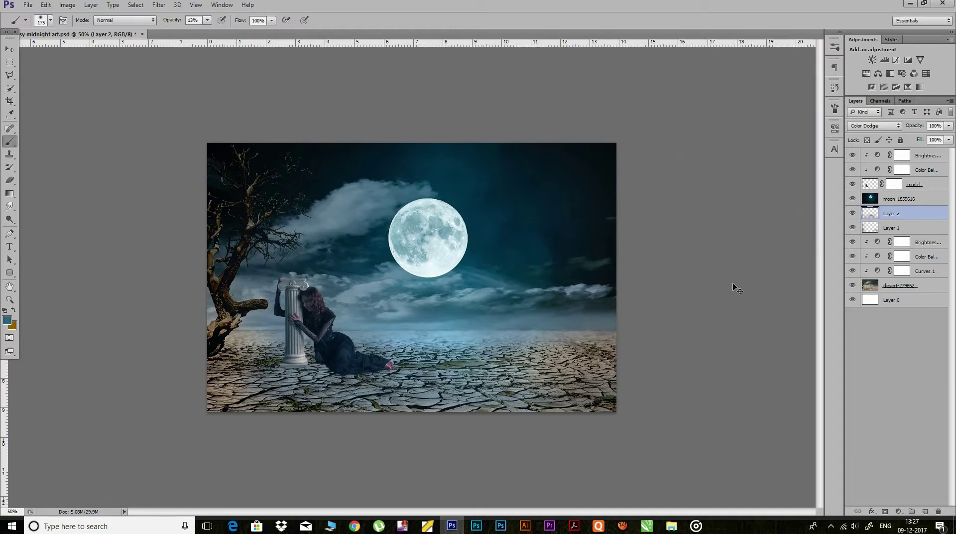
# Adjust Layer 2's Levels, raising the black input and lowering the white input
pyautogui.hotkey('ctrl', 'l')
pyautogui.moveTo(792, 253); pyautogui.dragTo(757, 255)
pyautogui.moveTo(667, 254); pyautogui.dragTo(717, 253)
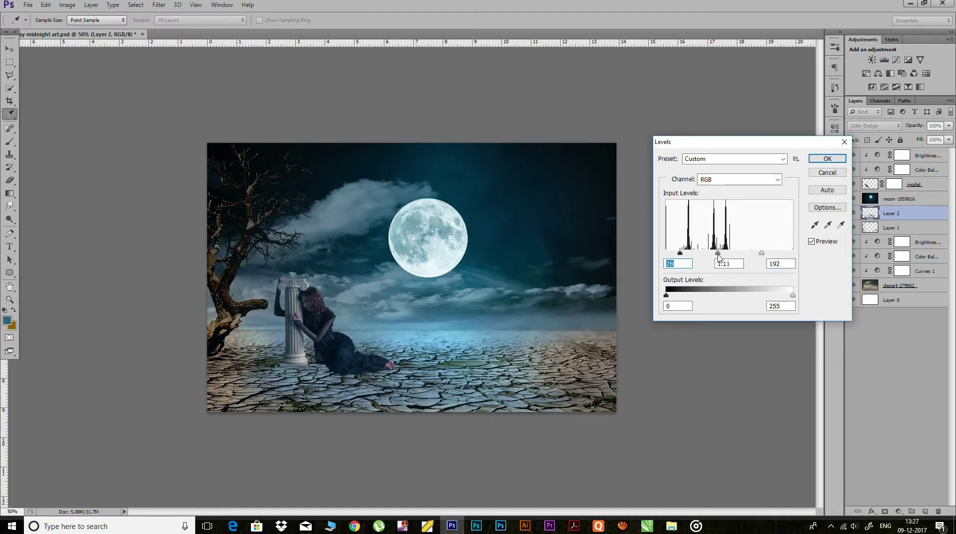
pyautogui.click(827, 158)
pyautogui.press('b')
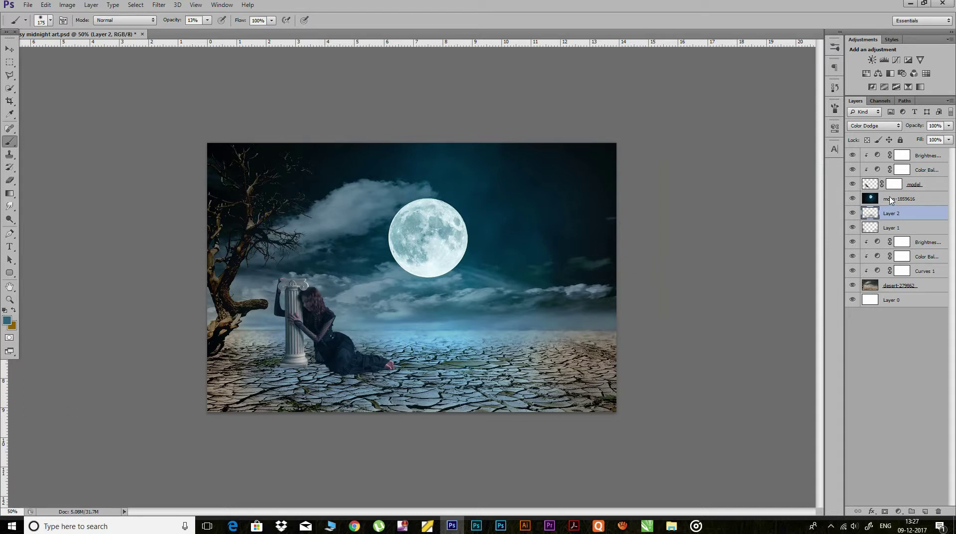
# Apply Levels 18, 1.03, 241 to the moon-1859616 layer
pyautogui.click(905, 200)
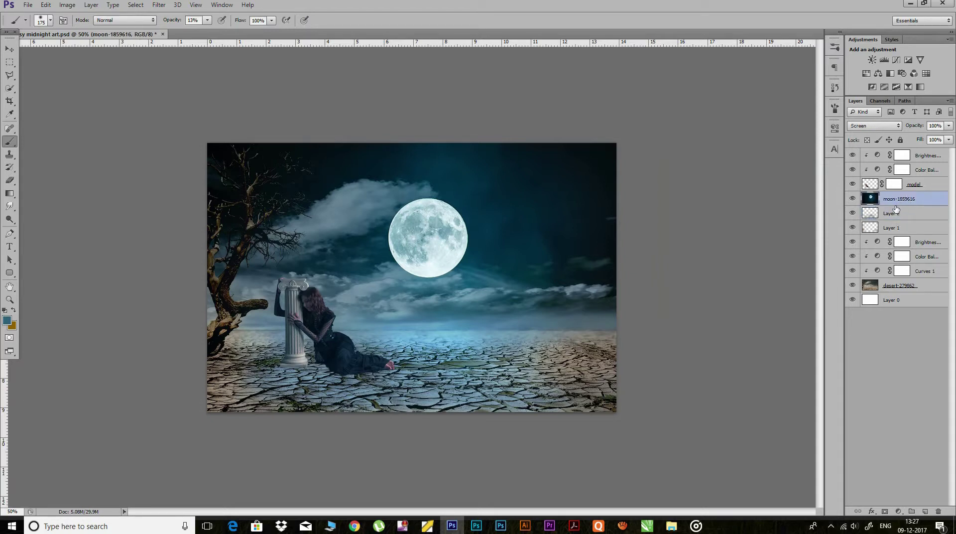
pyautogui.hotkey('ctrl', 'l')
pyautogui.moveTo(666, 253)
pyautogui.mouseDown()
pyautogui.moveTo(687, 253)
pyautogui.moveTo(675, 255)
pyautogui.mouseUp()
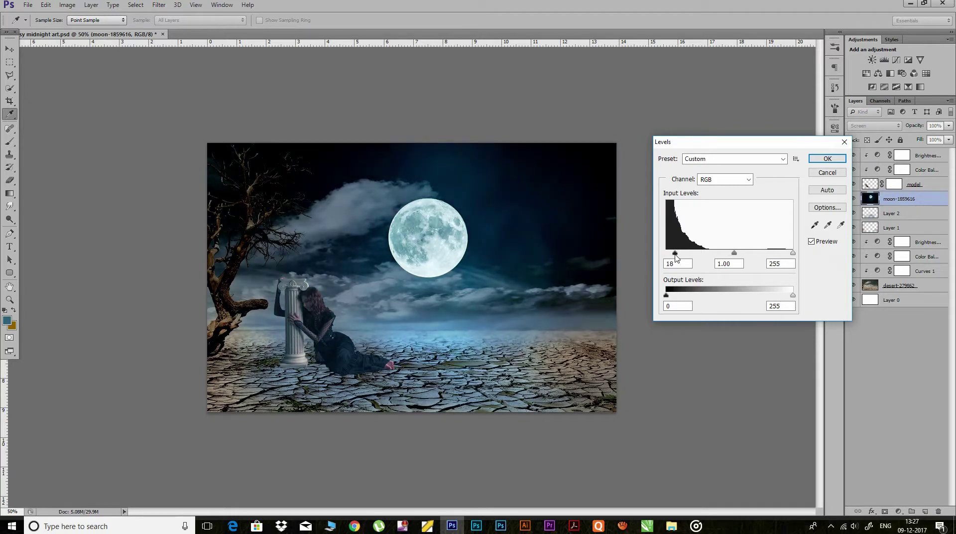
pyautogui.moveTo(793, 253); pyautogui.dragTo(729, 253)
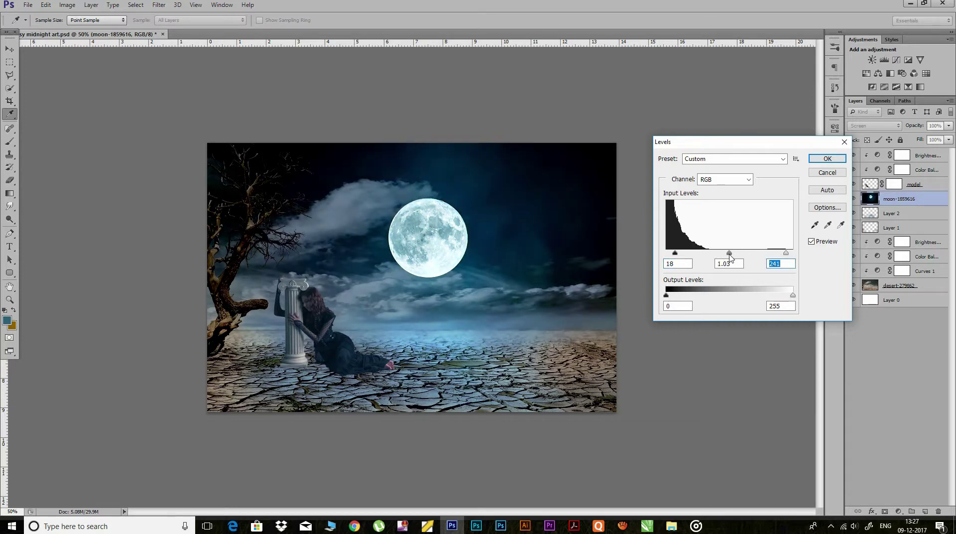
pyautogui.click(824, 159)
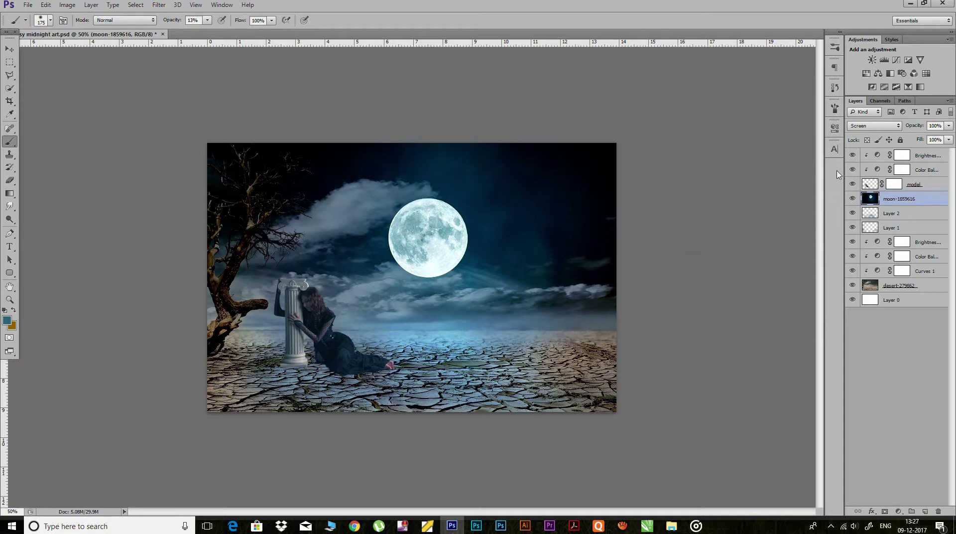
# Gaussian-blur Layer 1 and lower its opacity to 48%
pyautogui.click(891, 228)
pyautogui.click(158, 4)
pyautogui.click(168, 16)
pyautogui.moveTo(918, 128); pyautogui.dragTo(907, 131)
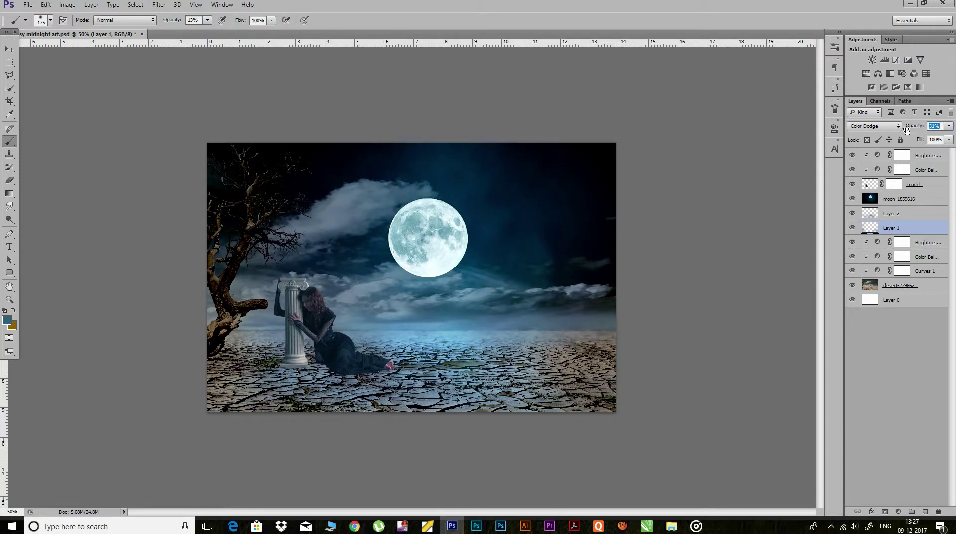
# Add a Levels adjustment (10, 0.94, 226) clipped to the model, then an empty Layer 3
pyautogui.click(904, 185)
pyautogui.click(879, 158)
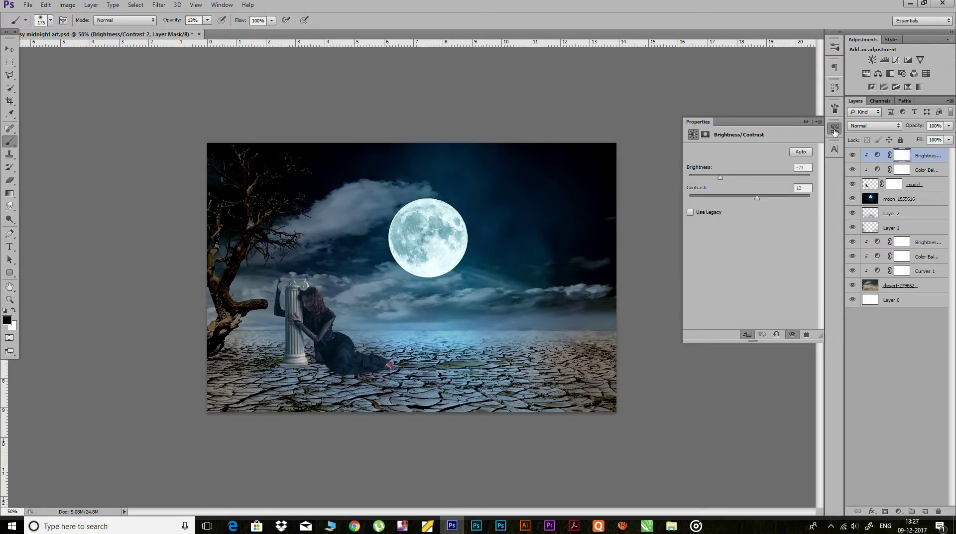
pyautogui.click(898, 510)
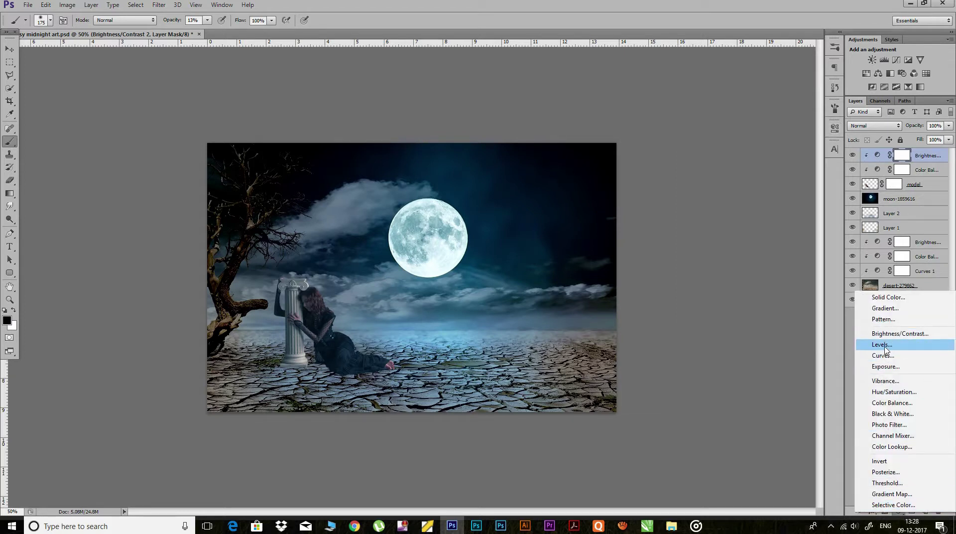
pyautogui.click(886, 344)
pyautogui.click(748, 335)
pyautogui.moveTo(811, 224); pyautogui.dragTo(798, 225)
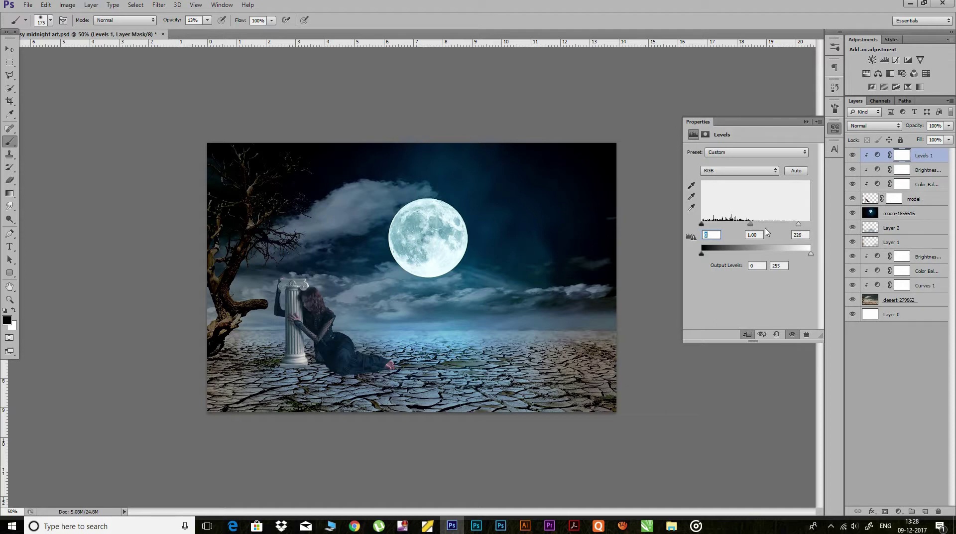
pyautogui.moveTo(701, 224); pyautogui.dragTo(751, 225)
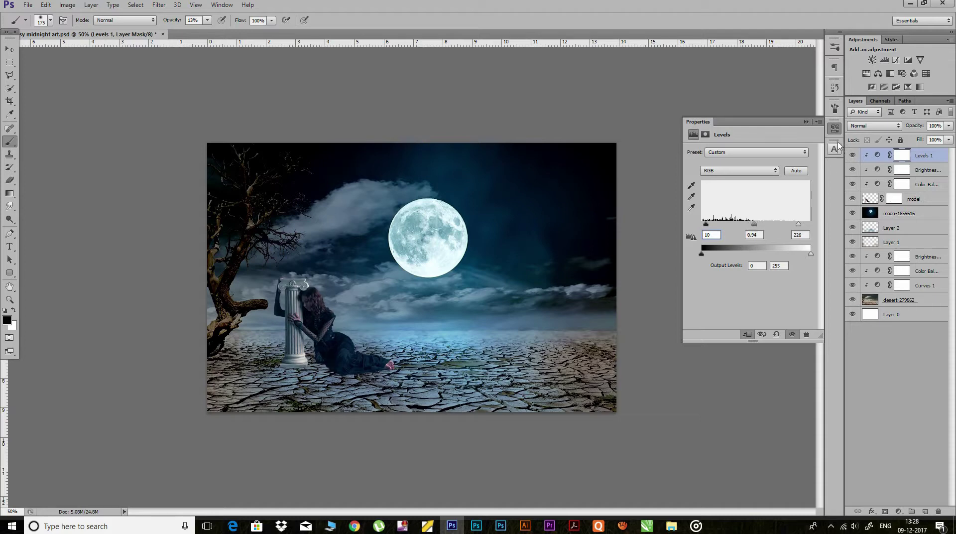
pyautogui.click(835, 128)
pyautogui.click(924, 511)
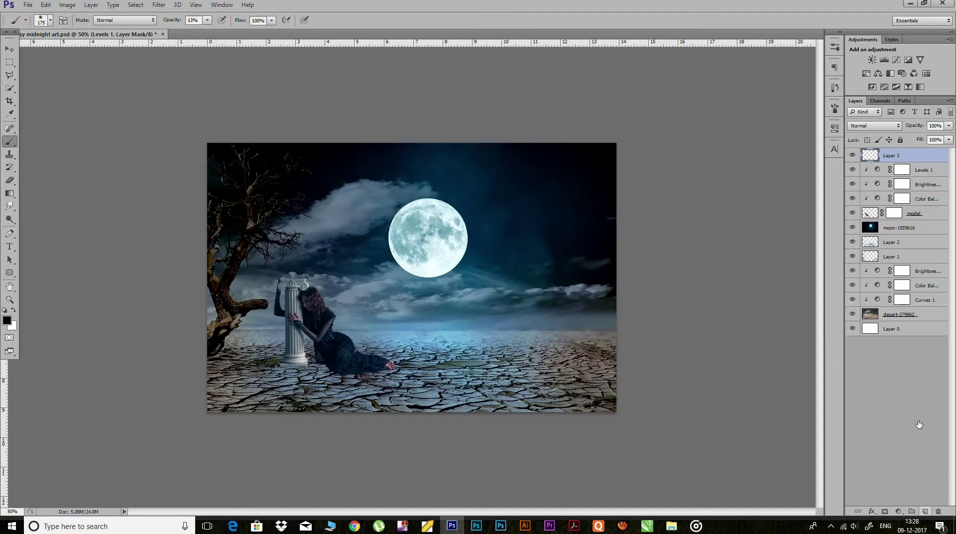
# Clip Layer 3 to the model, fill it with 50% gray, and set it to Overlay
pyautogui.rightClick(901, 157)
pyautogui.click(781, 259)
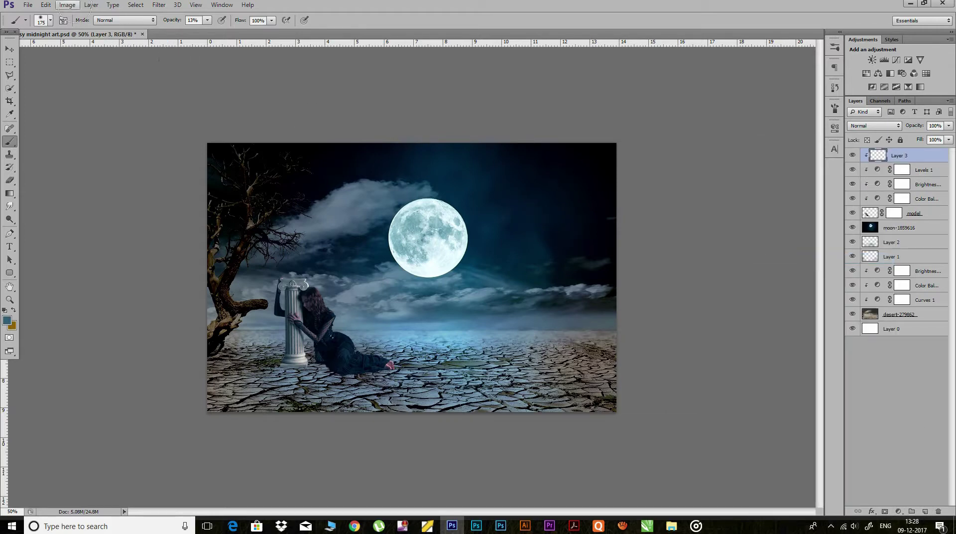
pyautogui.click(45, 5)
pyautogui.click(75, 147)
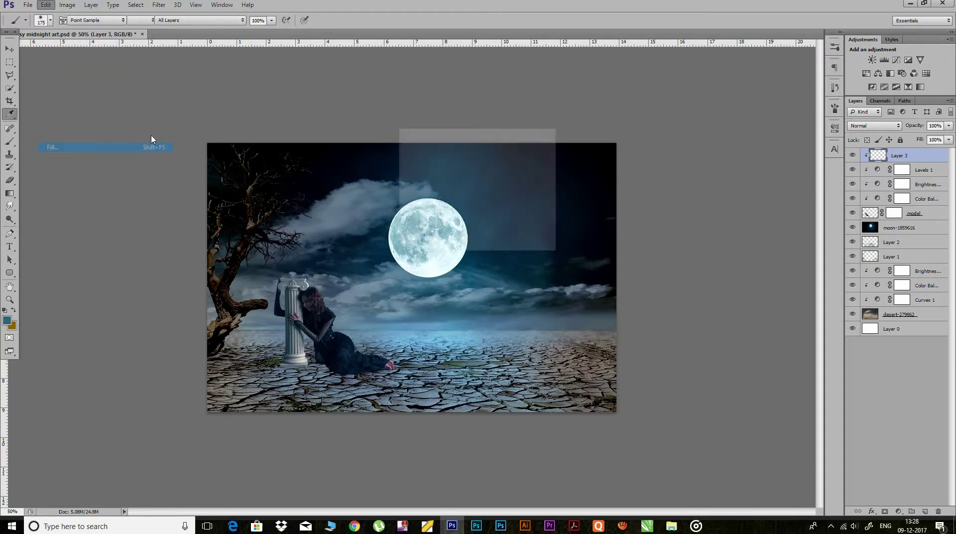
pyautogui.click(534, 152)
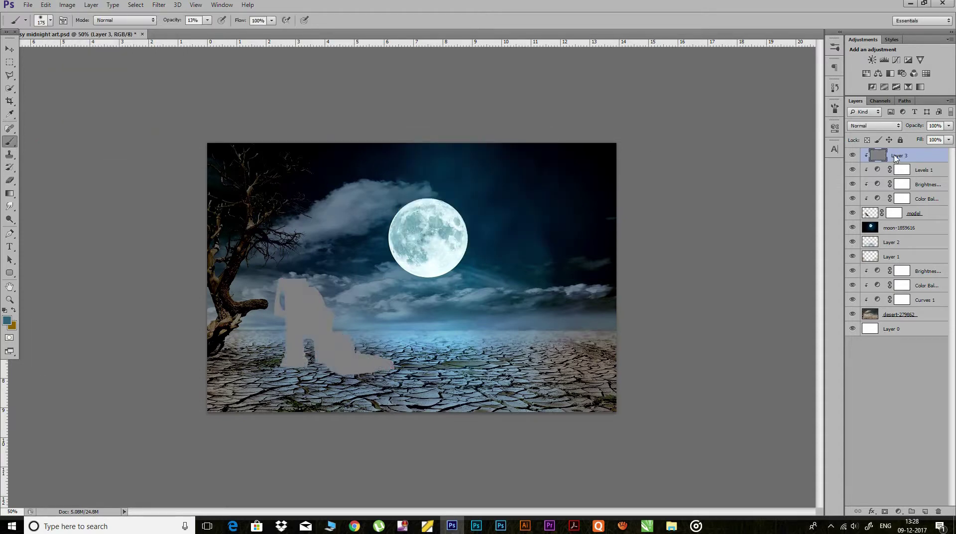
pyautogui.click(874, 125)
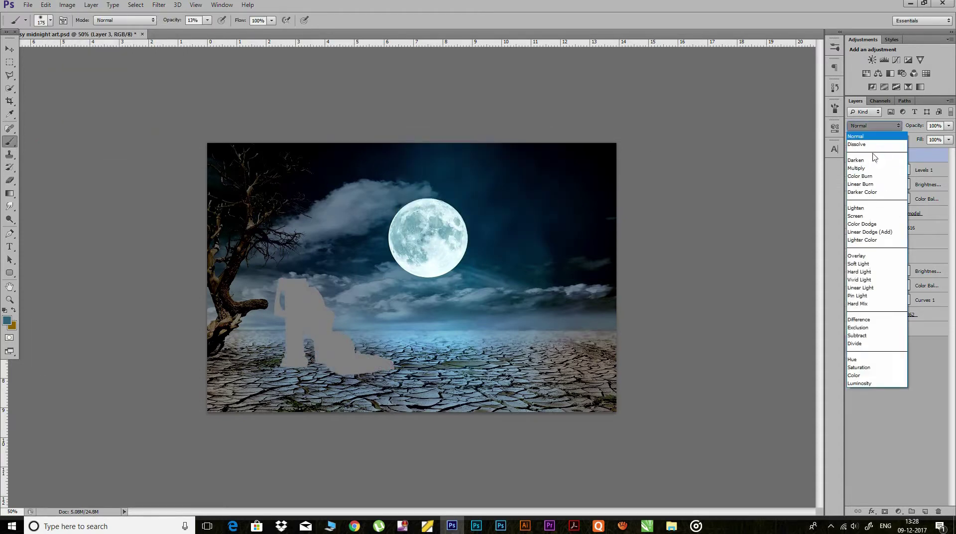
pyautogui.click(852, 259)
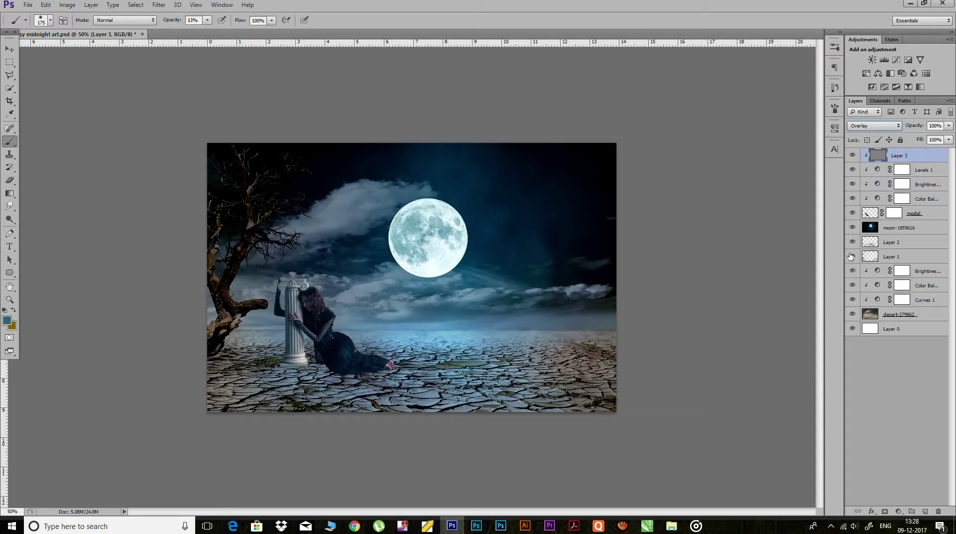
# Dodge the girl's sleeve with a 25 px brush at 42% exposure inside the model selection
pyautogui.hotkey('ctrl', '+')
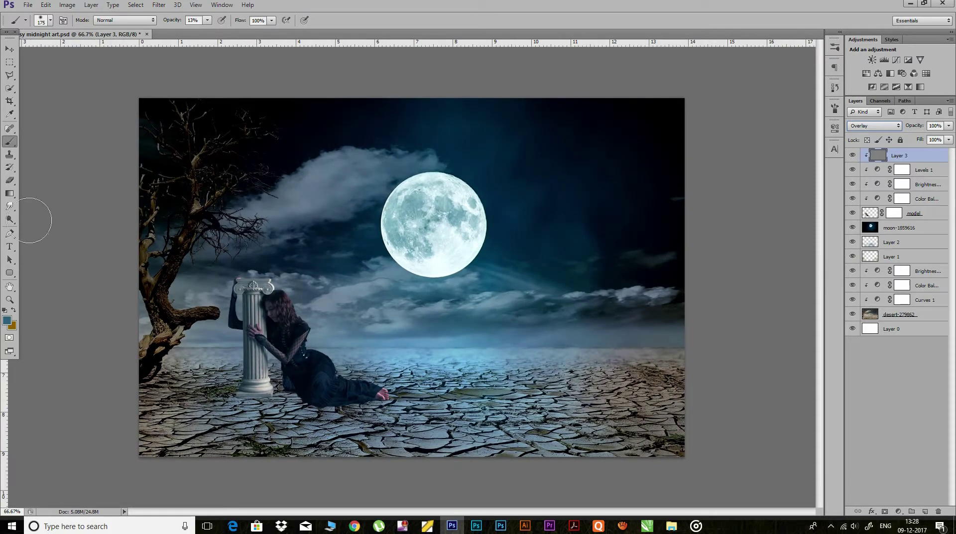
pyautogui.click(11, 221)
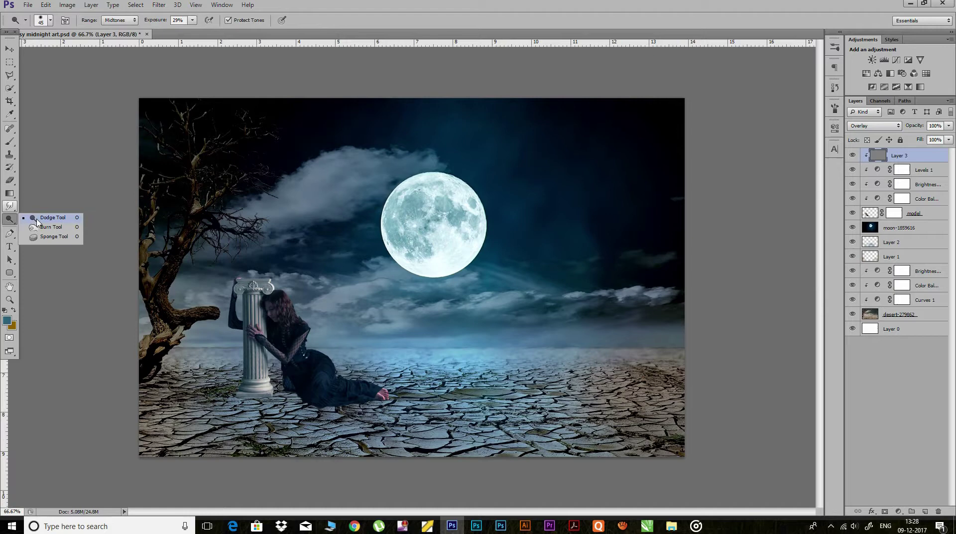
pyautogui.click(38, 219)
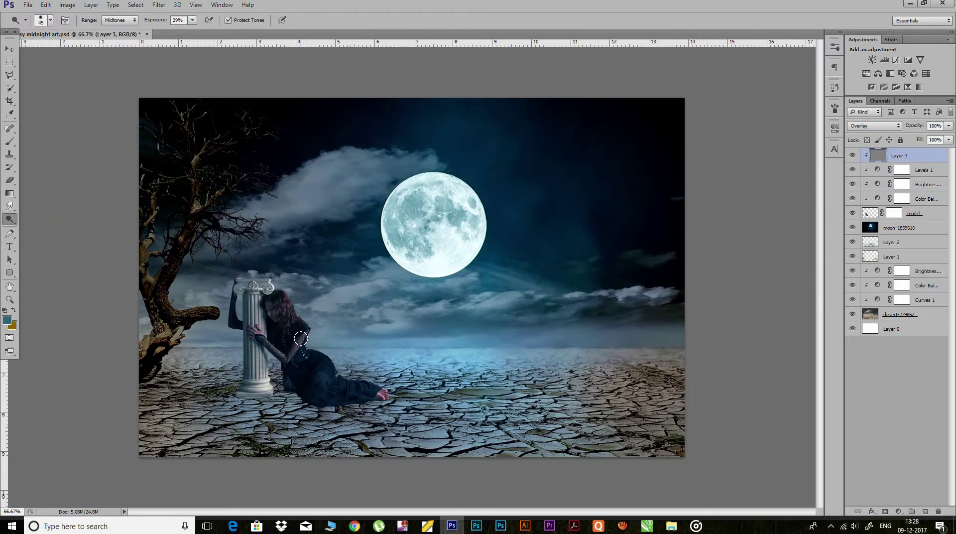
pyautogui.hotkey('ctrl', '+')
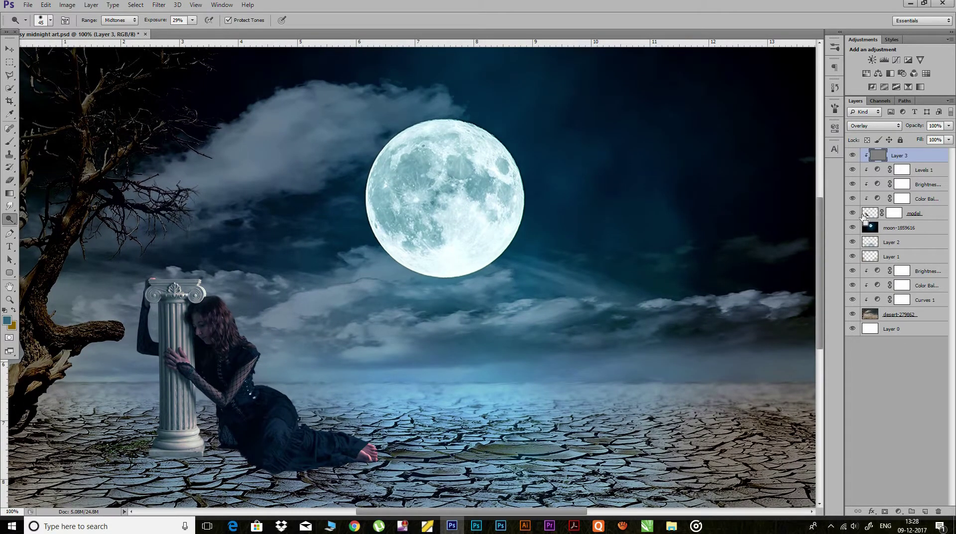
pyautogui.keyDown('ctrl'); pyautogui.click(868, 214); pyautogui.keyUp('ctrl')
pyautogui.press('[')
pyautogui.press('[')
pyautogui.press('4')
pyautogui.press('2')
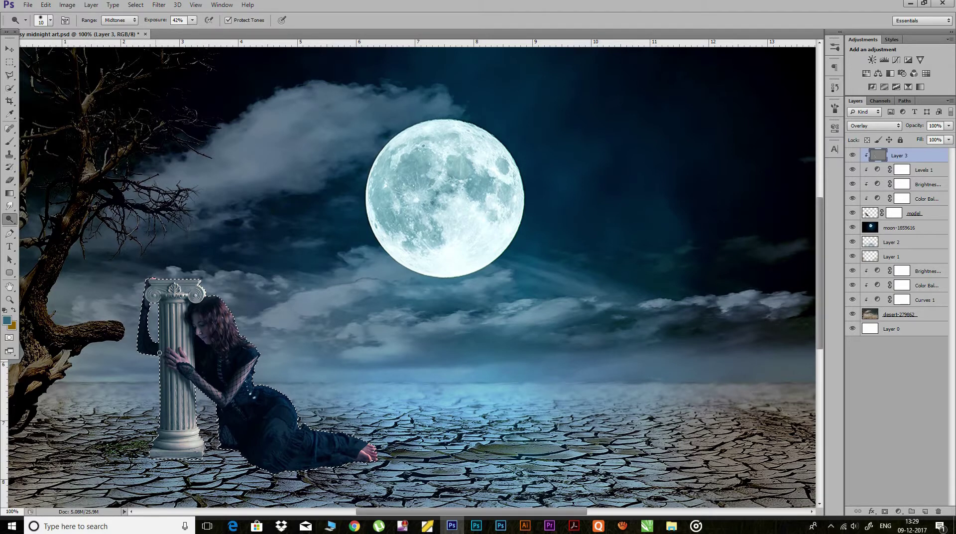
pyautogui.moveTo(191, 364); pyautogui.dragTo(221, 398)
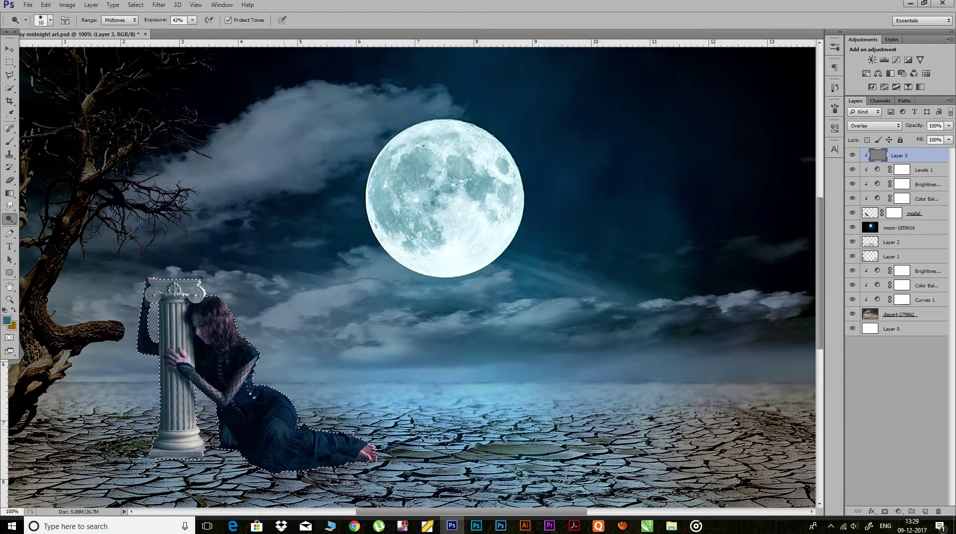
# Burn the lower dress and column edges at 29% exposure, then deselect
pyautogui.rightClick(15, 224)
pyautogui.click(45, 228)
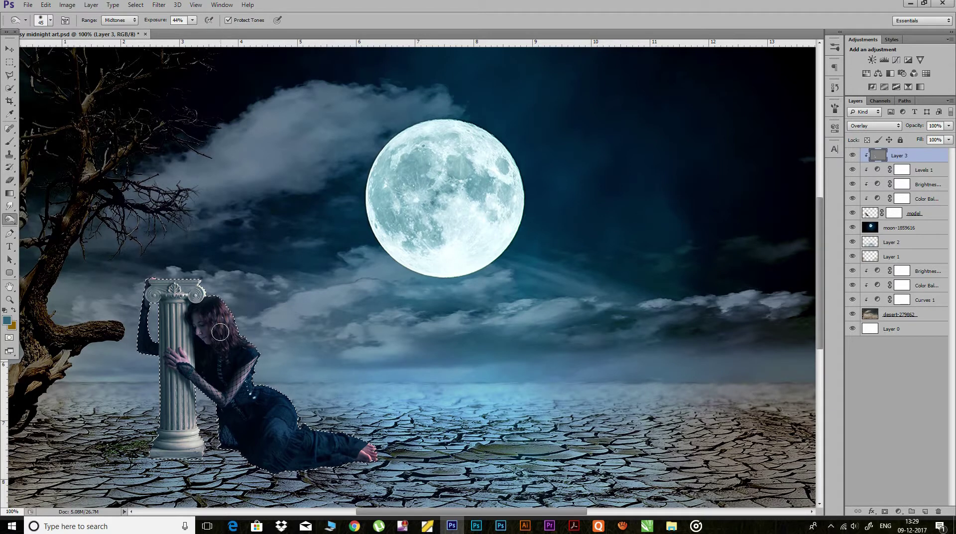
pyautogui.moveTo(156, 23); pyautogui.dragTo(149, 22)
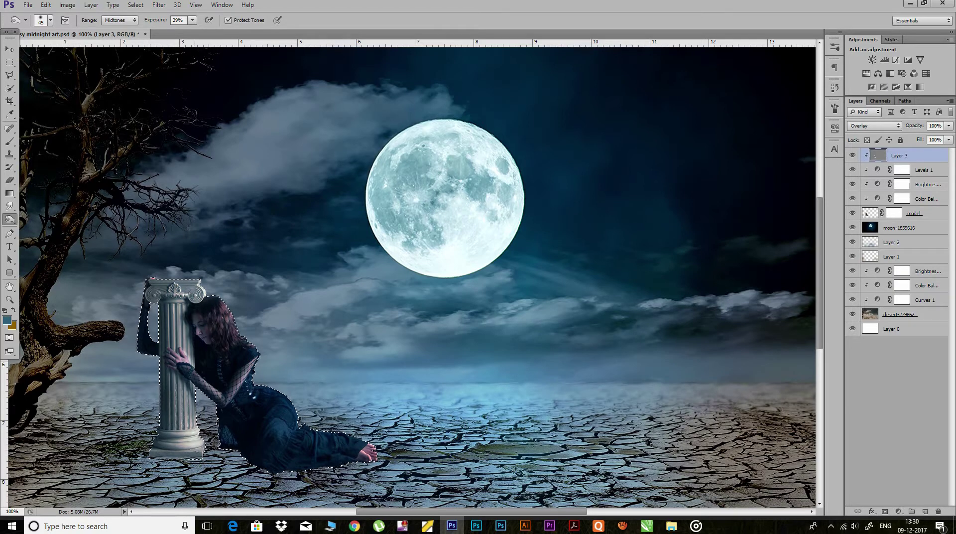
pyautogui.moveTo(238, 414); pyautogui.dragTo(319, 459)
pyautogui.press('[')
pyautogui.press('[')
pyautogui.press('[')
pyautogui.moveTo(160, 412); pyautogui.dragTo(152, 278)
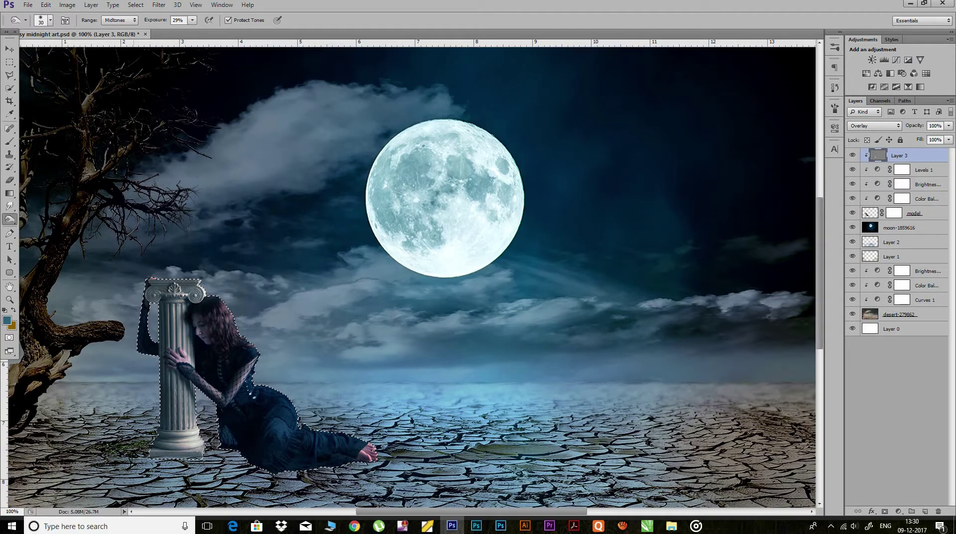
pyautogui.hotkey('ctrl', 'd')
pyautogui.hotkey('alt', '[')
pyautogui.hotkey('alt', '[')
pyautogui.hotkey('alt', '[')
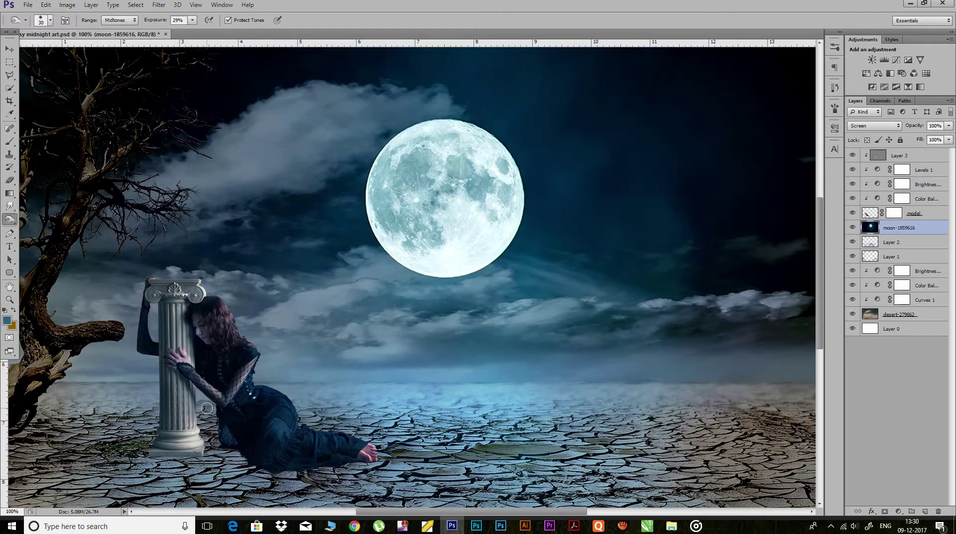
pyautogui.hotkey('ctrl', '-')
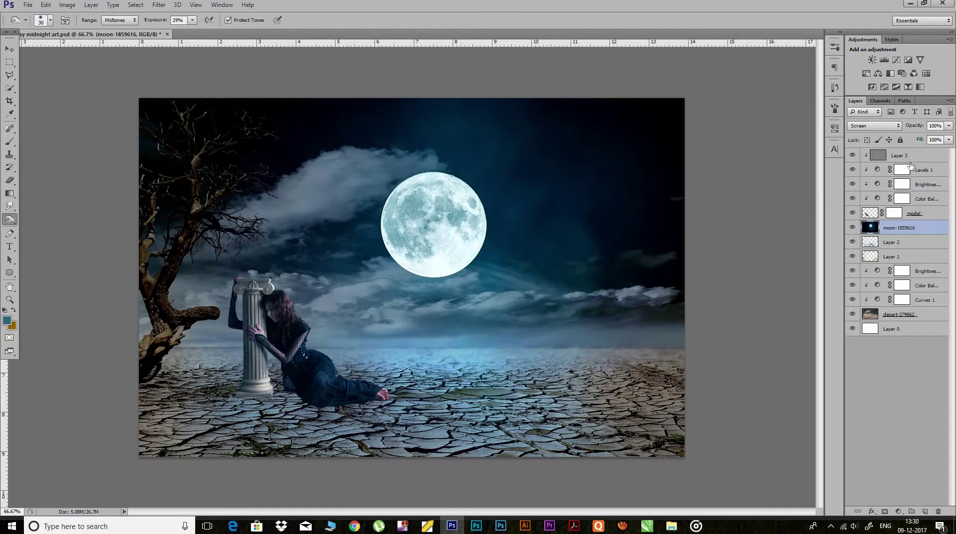
# Lower the white input of Levels 1 to brighten the girl
pyautogui.click(876, 171)
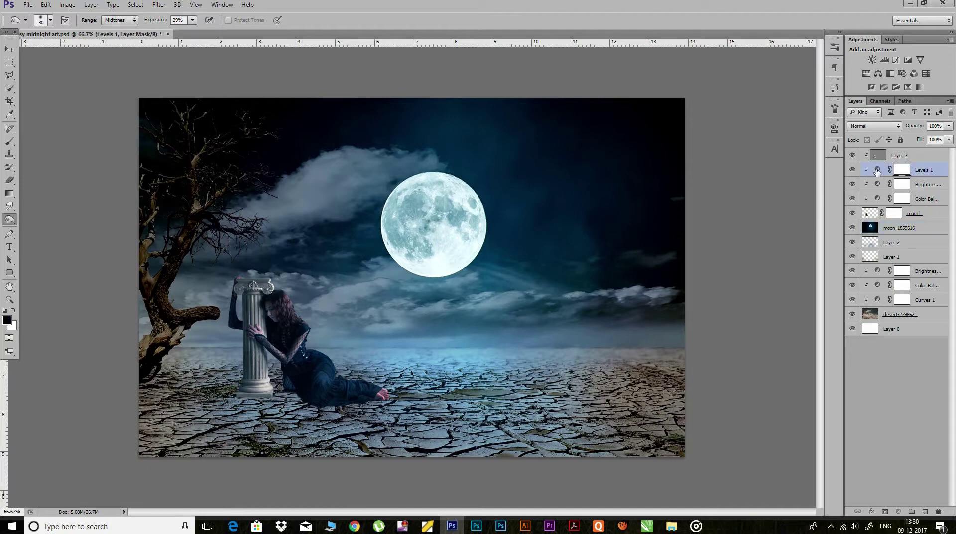
pyautogui.doubleClick(876, 170)
pyautogui.moveTo(798, 227); pyautogui.dragTo(709, 227)
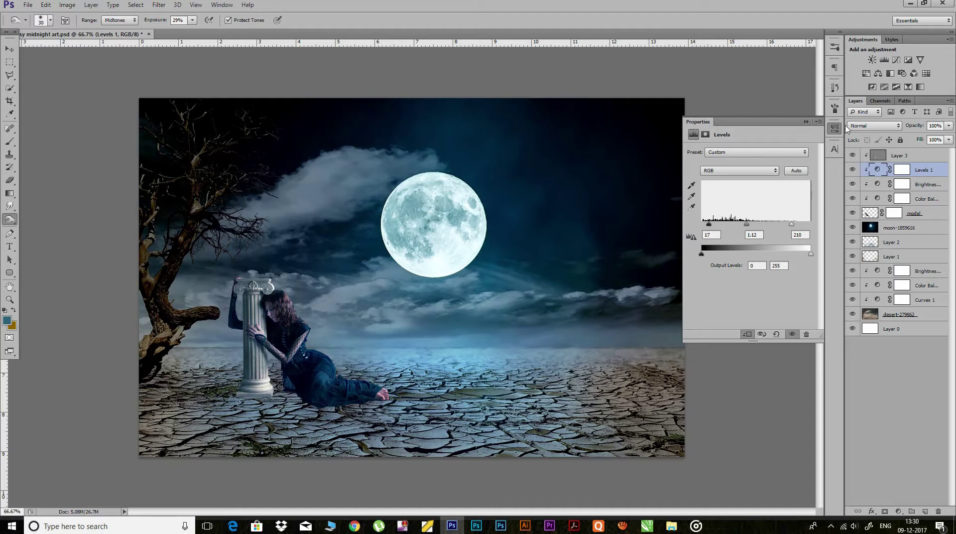
# Shift the Color Balance midtones toward cyan and green with less blue
pyautogui.click(837, 130)
pyautogui.doubleClick(877, 198)
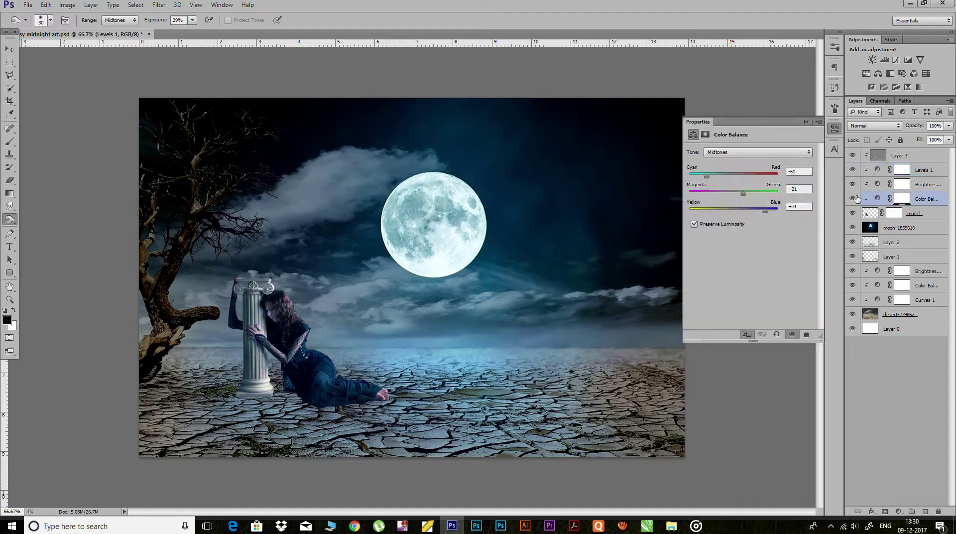
pyautogui.moveTo(706, 179); pyautogui.dragTo(698, 178)
pyautogui.moveTo(768, 214); pyautogui.dragTo(765, 216)
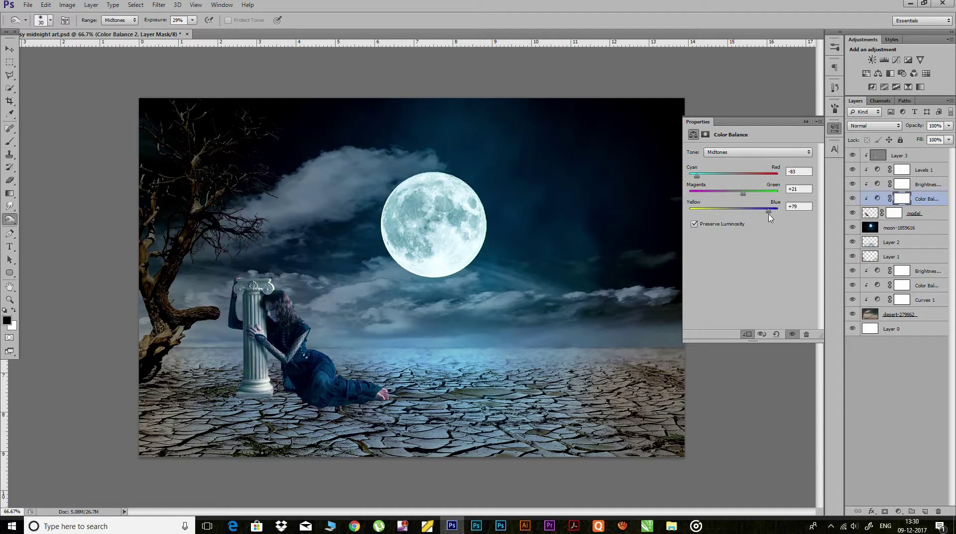
pyautogui.moveTo(746, 194)
pyautogui.mouseDown()
pyautogui.moveTo(736, 198)
pyautogui.moveTo(746, 197)
pyautogui.mouseUp()
# Set the Color Balance shadows to +17 red, +15 green, +10 blue
pyautogui.click(746, 152)
pyautogui.click(722, 170)
pyautogui.moveTo(733, 176)
pyautogui.mouseDown()
pyautogui.moveTo(719, 177)
pyautogui.moveTo(742, 183)
pyautogui.moveTo(728, 213)
pyautogui.moveTo(740, 215)
pyautogui.moveTo(745, 195)
pyautogui.moveTo(738, 213)
pyautogui.mouseUp()
pyautogui.moveTo(740, 196); pyautogui.dragTo(740, 217)
pyautogui.click(828, 139)
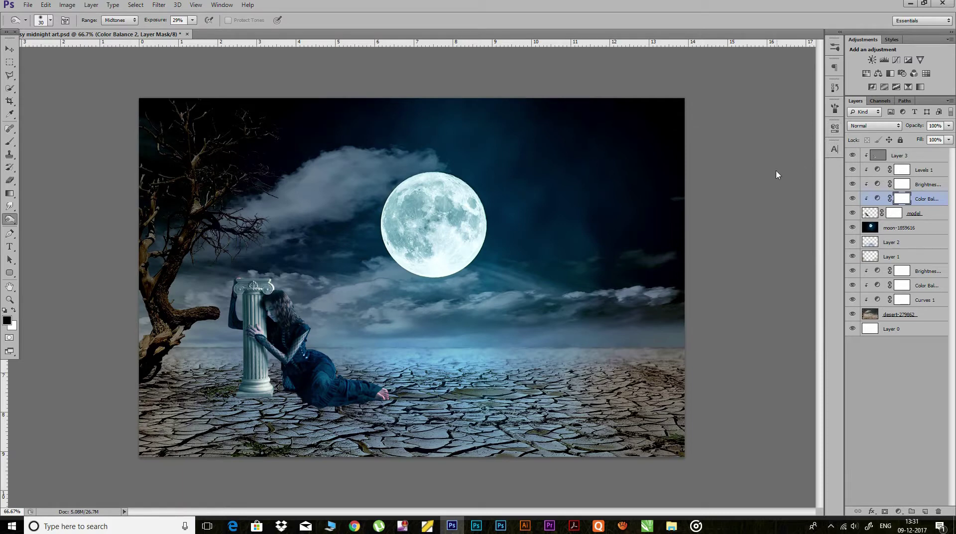
pyautogui.hotkey('ctrl', '-')
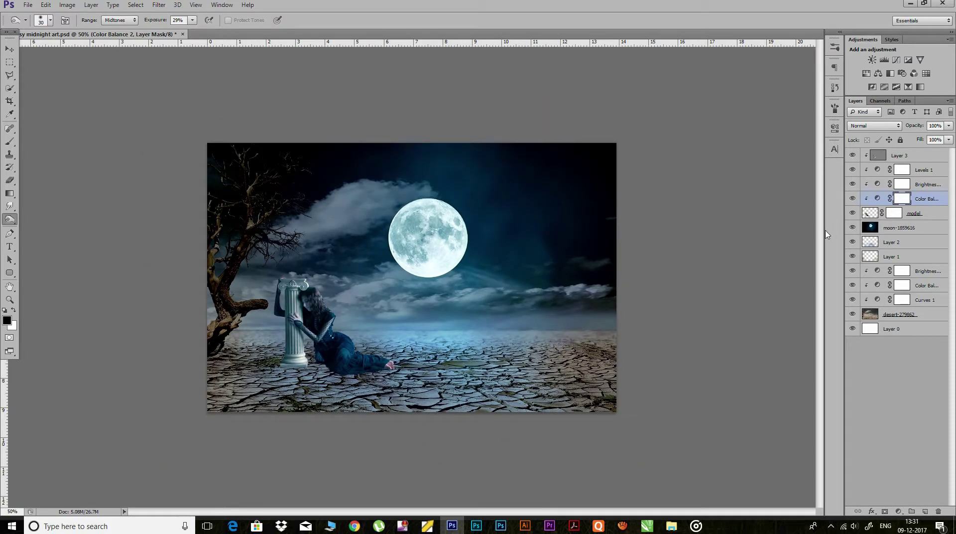
# Save, then add Layer 4 above moon-1859616 with black as the foreground colour
pyautogui.hotkey('ctrl', 's')
pyautogui.click(881, 229)
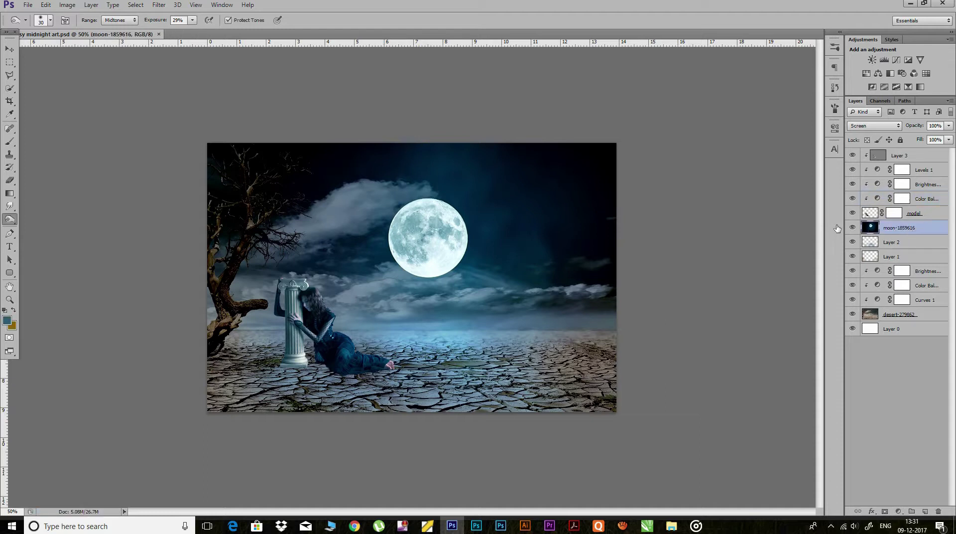
pyautogui.click(925, 511)
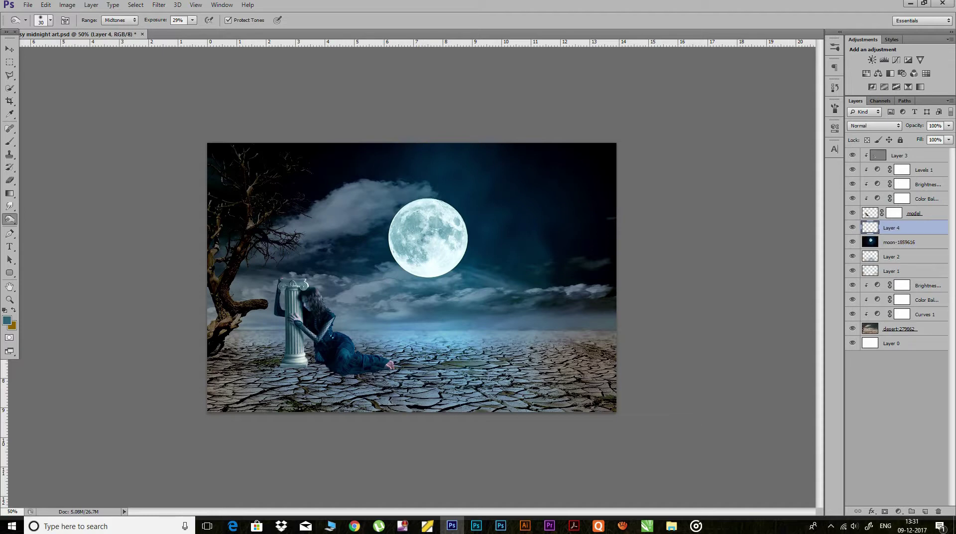
pyautogui.click(6, 320)
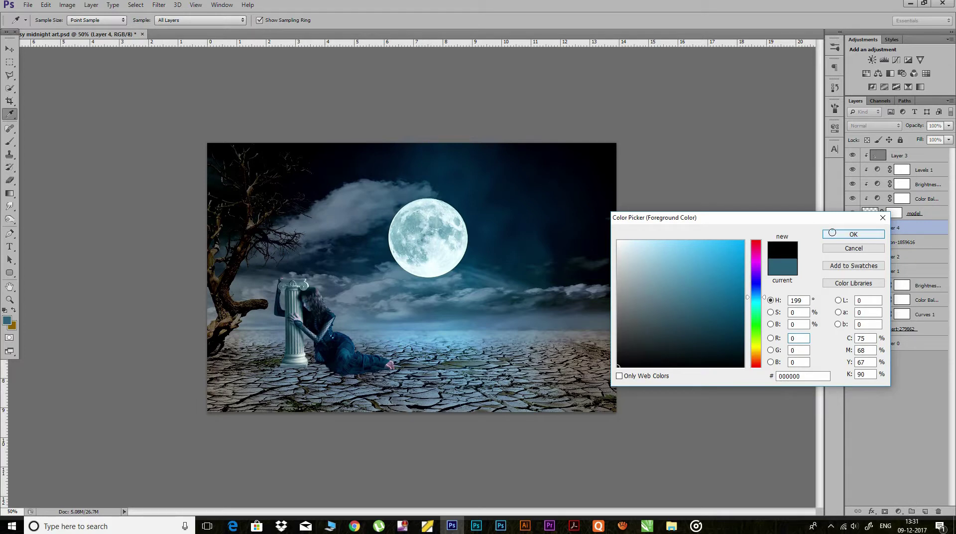
pyautogui.click(853, 234)
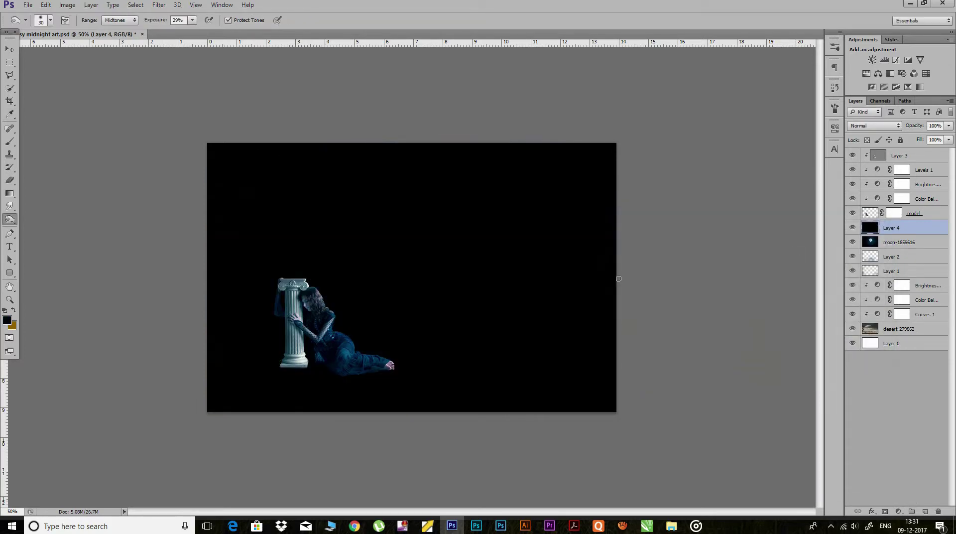
pyautogui.click(158, 6)
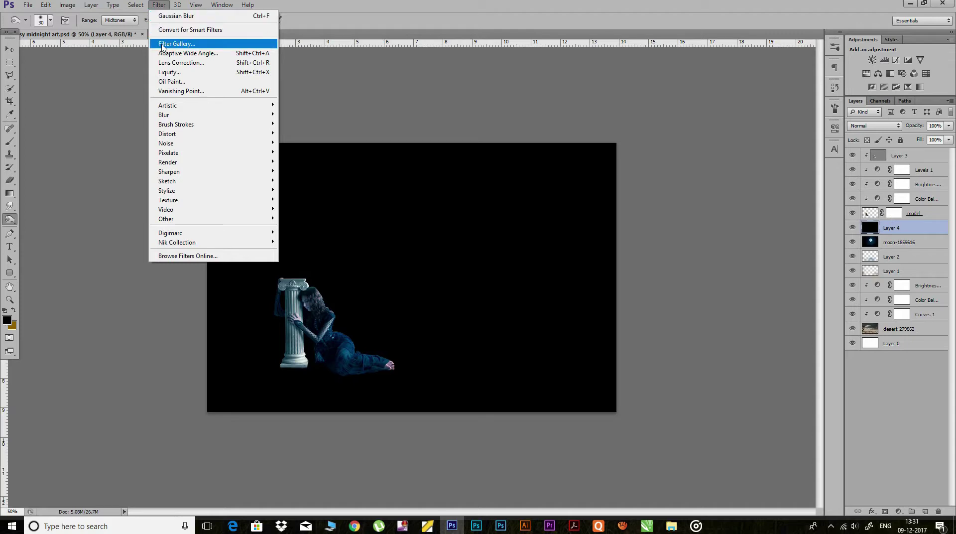
pyautogui.moveTo(166, 142)
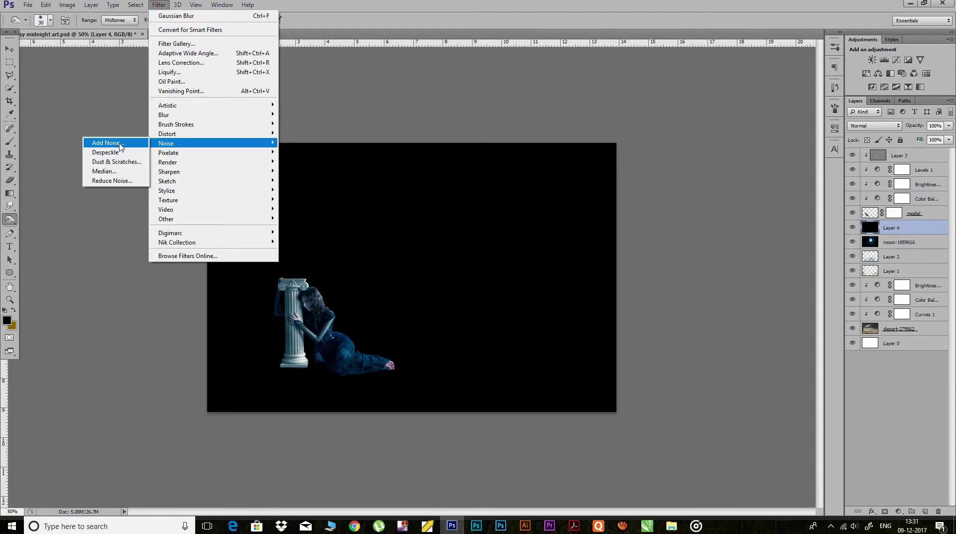
# Add noise to Layer 4 and set its Hue/Saturation to Hue +41, Lightness +8
pyautogui.click(112, 143)
pyautogui.click(532, 122)
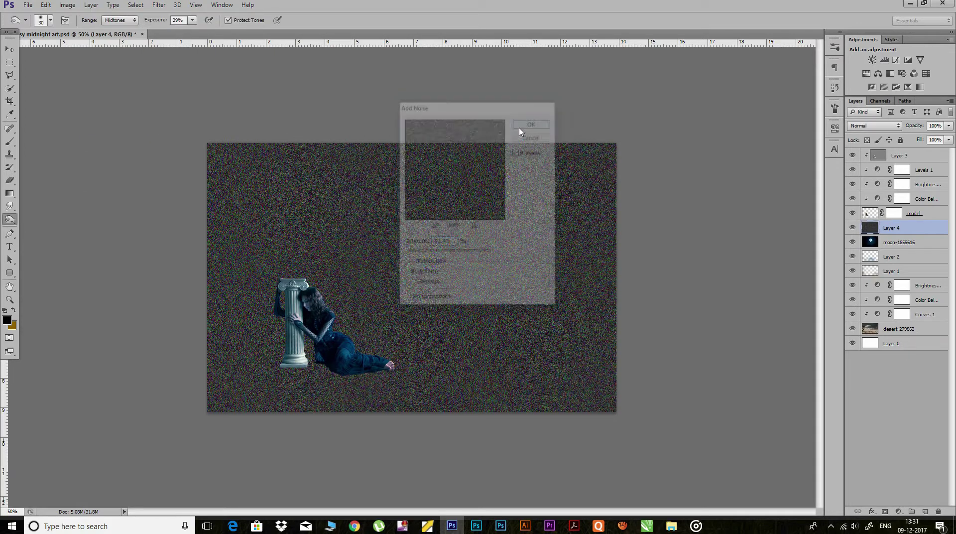
pyautogui.click(65, 6)
pyautogui.moveTo(82, 29)
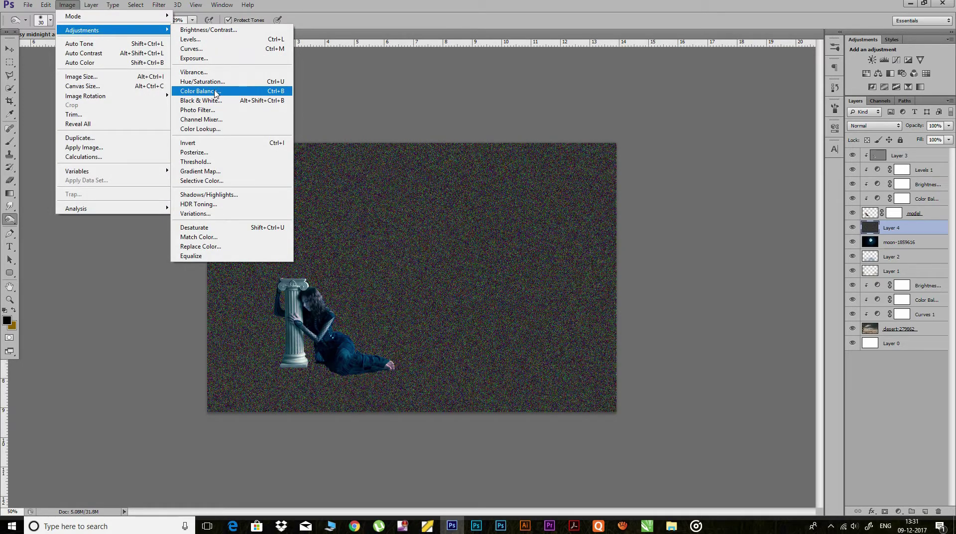
pyautogui.click(214, 81)
pyautogui.moveTo(758, 263); pyautogui.dragTo(777, 264)
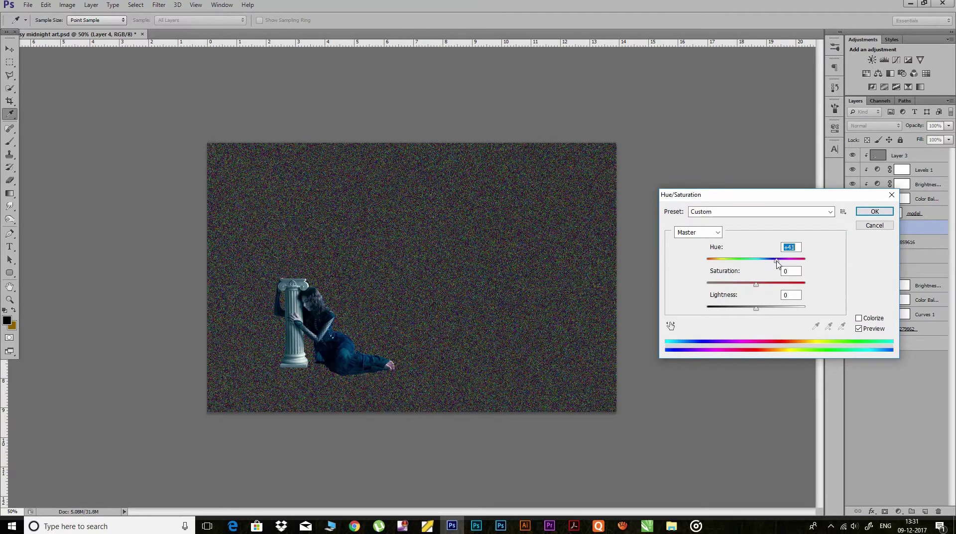
pyautogui.moveTo(756, 308); pyautogui.dragTo(760, 309)
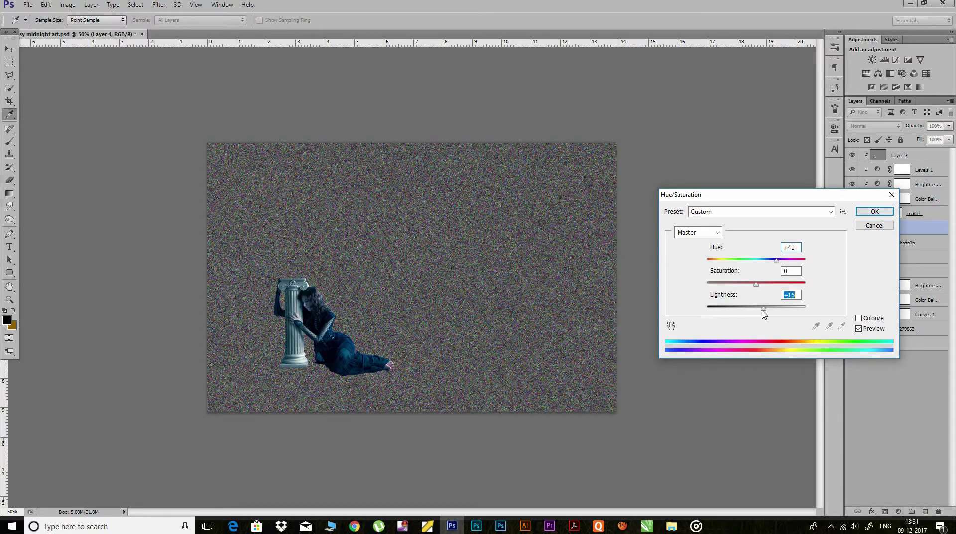
pyautogui.click(874, 211)
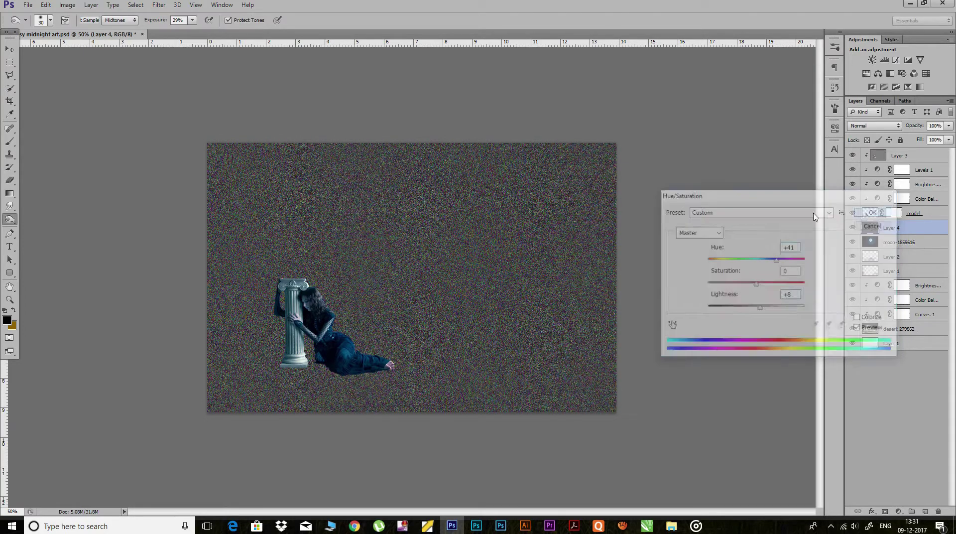
pyautogui.click(68, 5)
pyautogui.moveTo(82, 30)
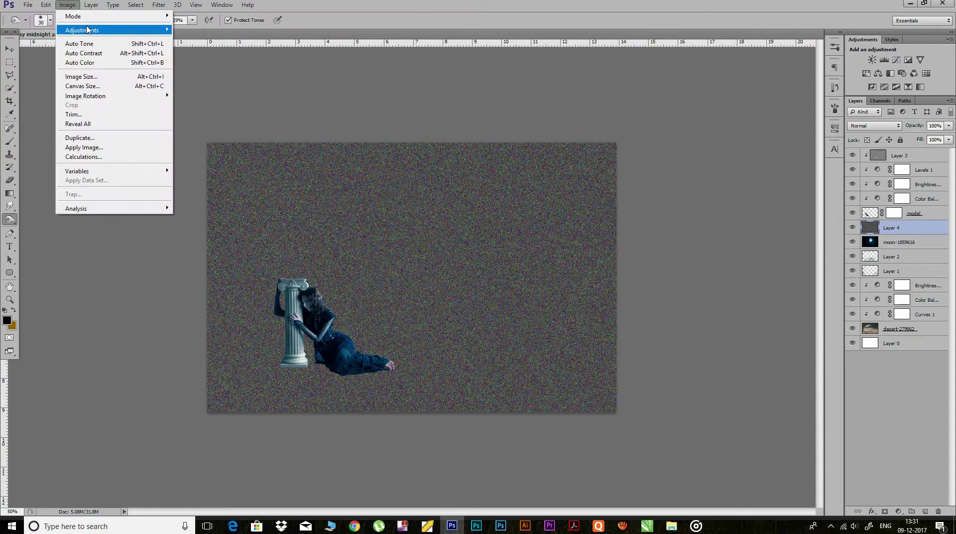
pyautogui.click(190, 39)
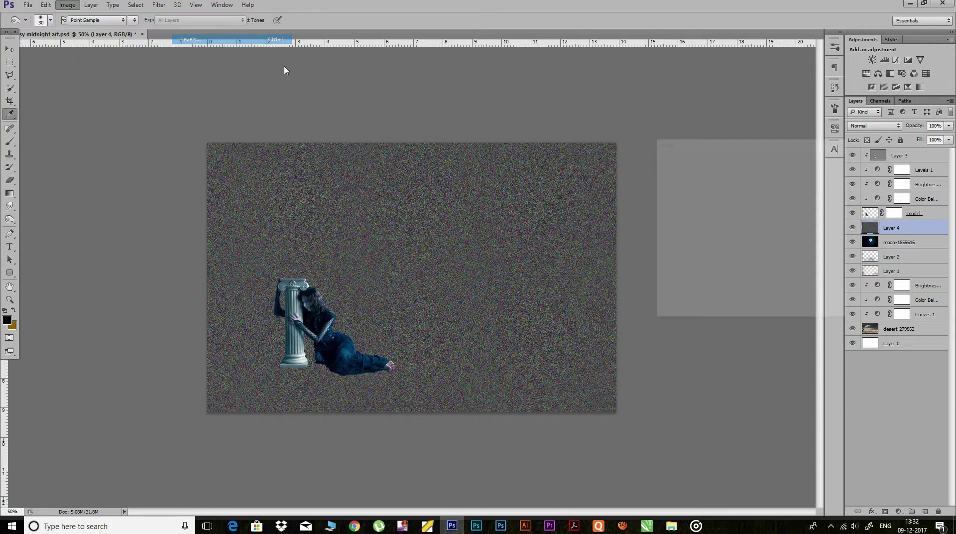
# Darken Layer 4's noise with Levels, raising the black input to about 50 and white to 225
pyautogui.moveTo(667, 256)
pyautogui.mouseDown()
pyautogui.moveTo(786, 254)
pyautogui.moveTo(662, 273)
pyautogui.mouseUp()
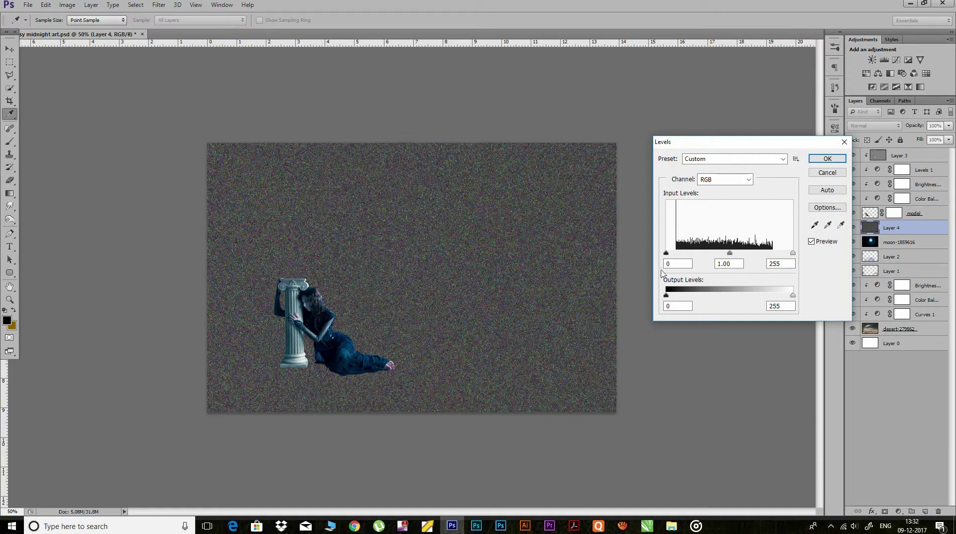
pyautogui.moveTo(729, 253)
pyautogui.mouseDown()
pyautogui.moveTo(787, 254)
pyautogui.moveTo(775, 261)
pyautogui.mouseUp()
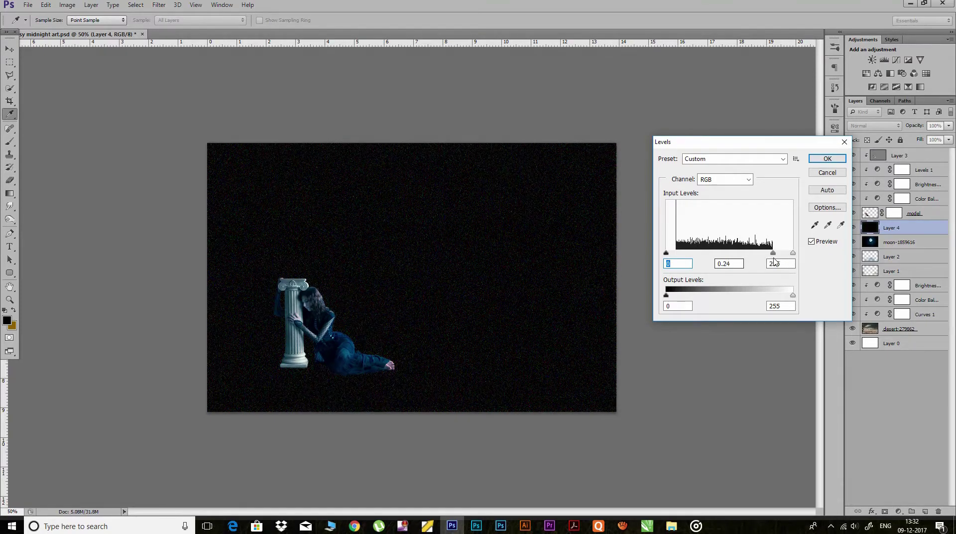
pyautogui.press('Tab')
pyautogui.moveTo(666, 253); pyautogui.dragTo(683, 253)
pyautogui.moveTo(793, 253); pyautogui.dragTo(767, 254)
pyautogui.moveTo(683, 255); pyautogui.dragTo(690, 256)
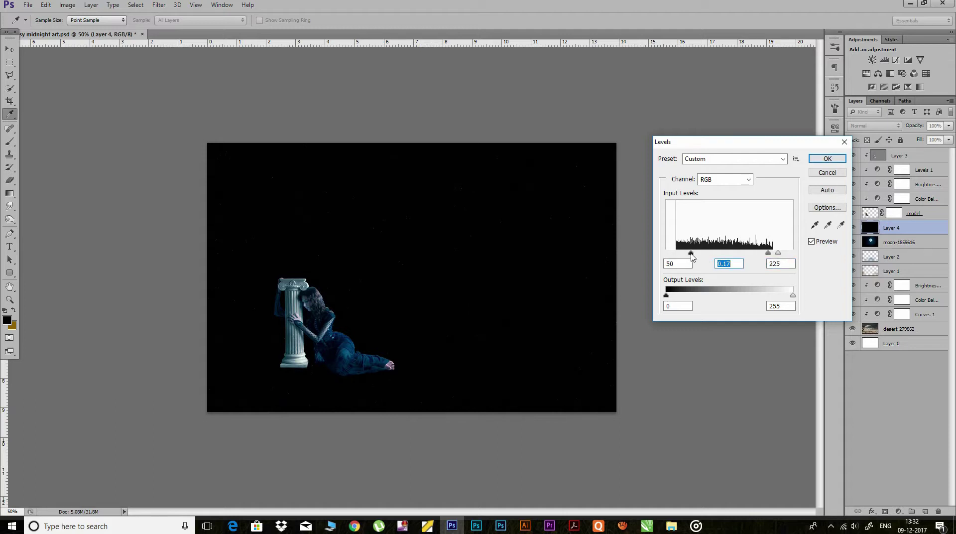
pyautogui.moveTo(699, 257); pyautogui.dragTo(700, 257)
pyautogui.click(703, 255)
pyautogui.click(827, 158)
pyautogui.press('o')
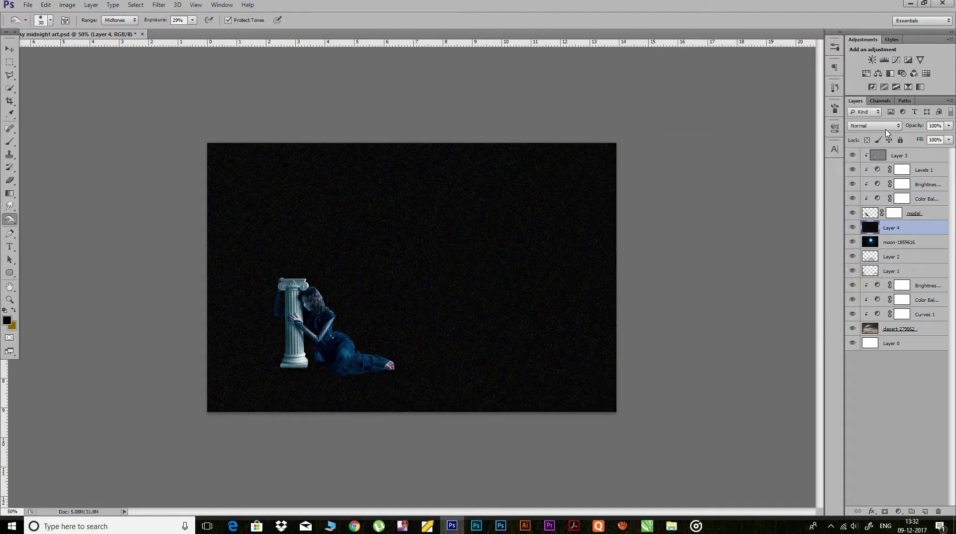
# Apply a second Levels pass to Layer 4 with black input 81 and white 254
pyautogui.hotkey('ctrl', 'l')
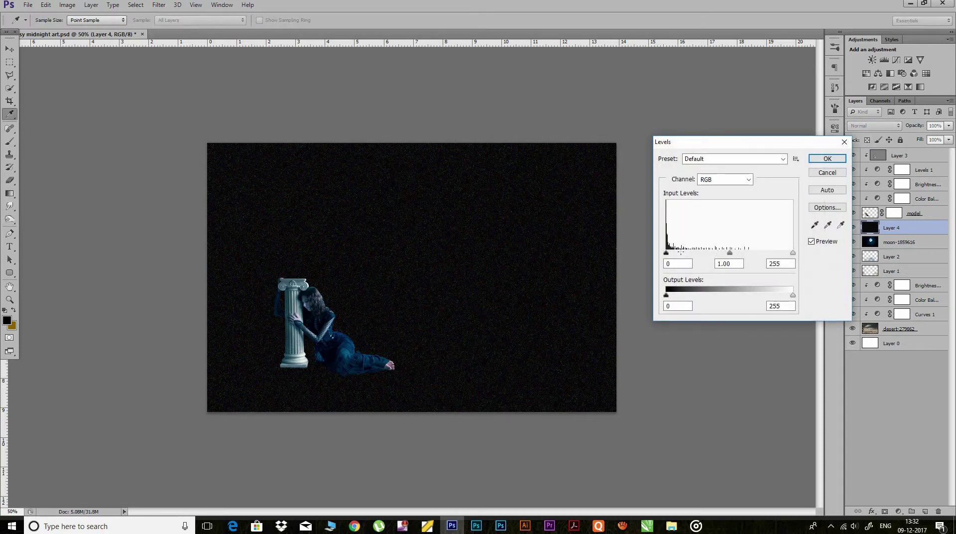
pyautogui.moveTo(665, 252); pyautogui.dragTo(704, 254)
pyautogui.moveTo(788, 250); pyautogui.dragTo(793, 254)
pyautogui.moveTo(696, 253); pyautogui.dragTo(708, 257)
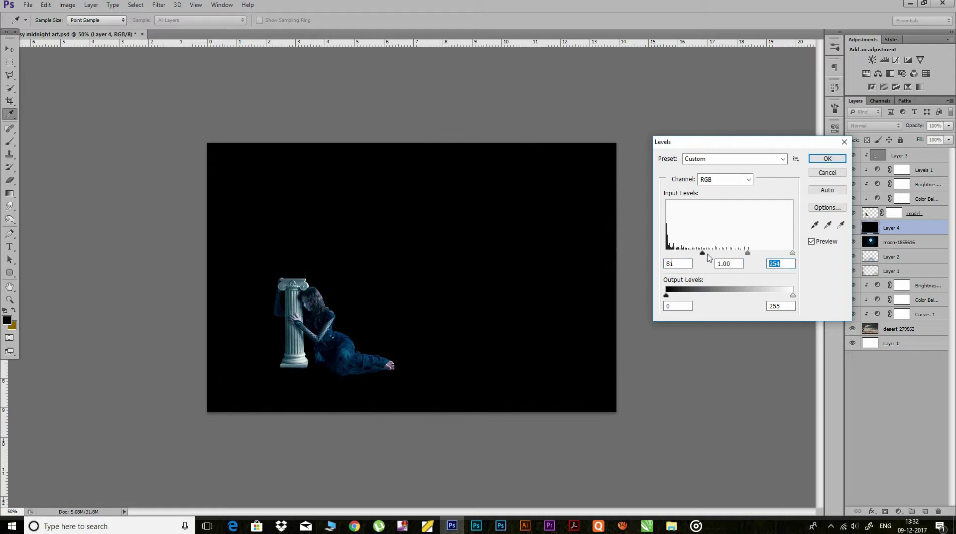
pyautogui.click(826, 159)
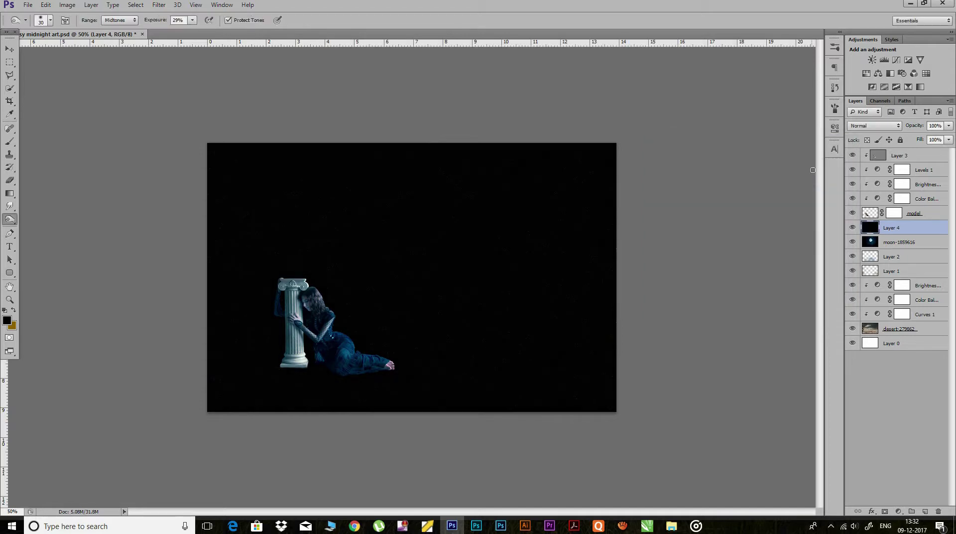
pyautogui.click(877, 125)
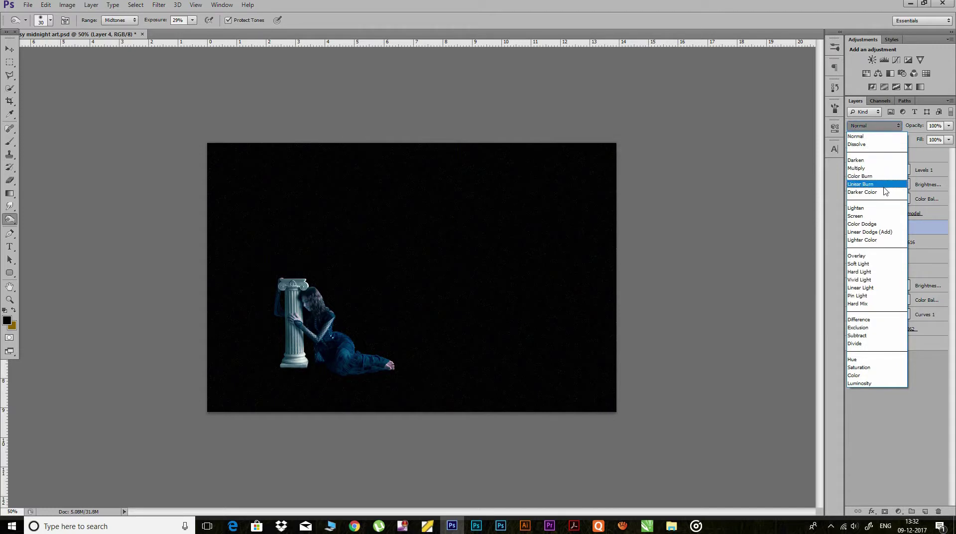
# Set Layer 4 to Color Dodge and shift it upward
pyautogui.click(866, 225)
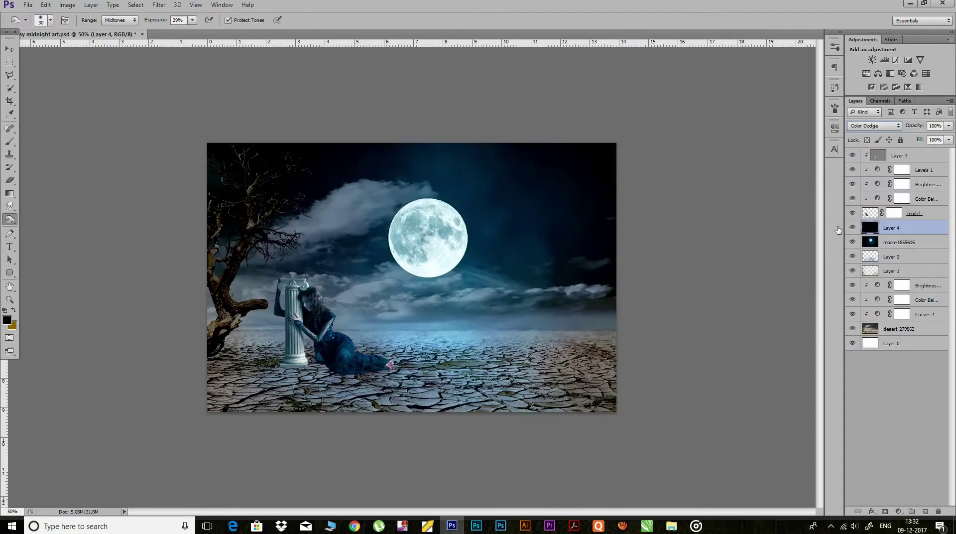
pyautogui.hotkey('ctrl', 't')
pyautogui.moveTo(472, 314)
pyautogui.mouseDown()
pyautogui.moveTo(457, 230)
pyautogui.moveTo(460, 314)
pyautogui.mouseUp()
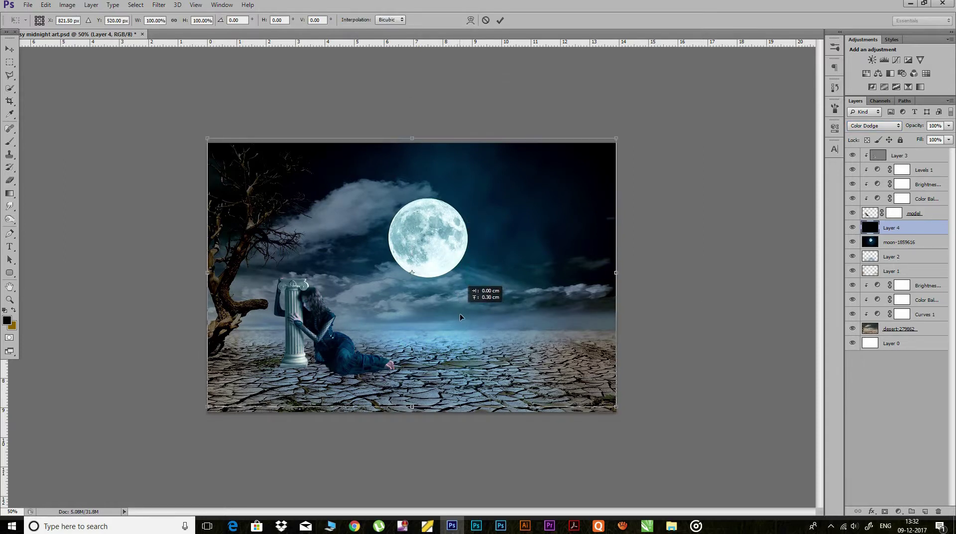
pyautogui.press('Return')
pyautogui.press('o')
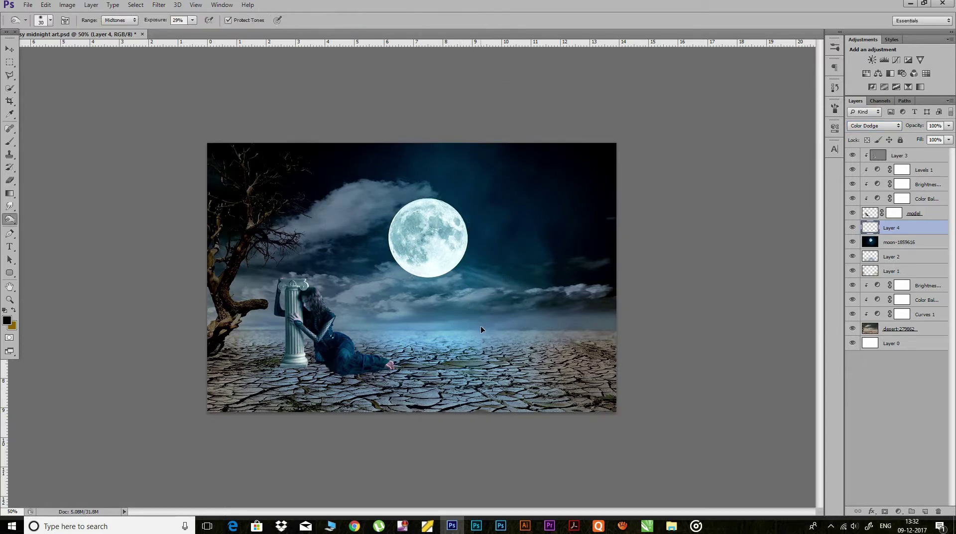
# Brighten Layer 4's specks with Levels 0, 0.88, 162
pyautogui.hotkey('ctrl', 'l')
pyautogui.moveTo(793, 253)
pyautogui.mouseDown()
pyautogui.moveTo(666, 253)
pyautogui.moveTo(746, 255)
pyautogui.mouseUp()
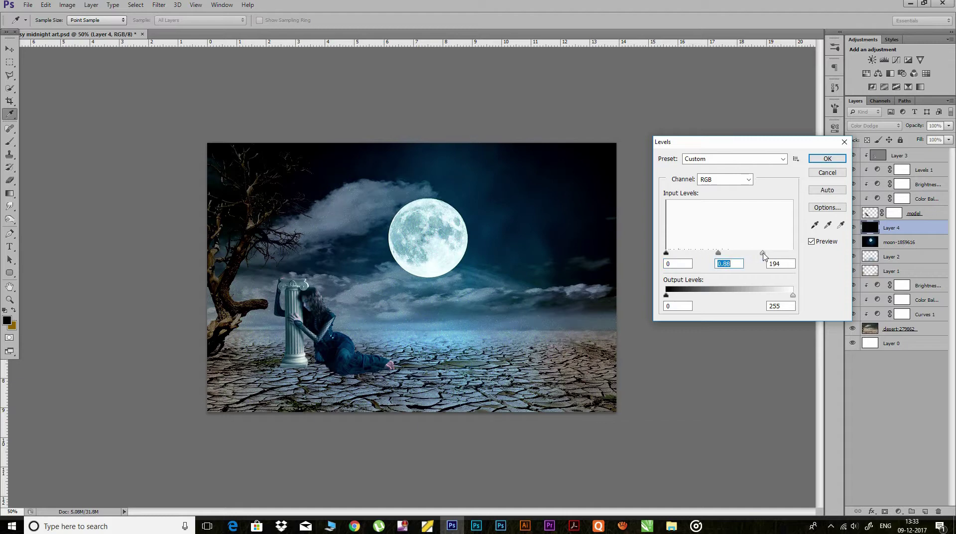
pyautogui.click(746, 254)
pyautogui.click(827, 158)
pyautogui.hotkey('ctrl', 't')
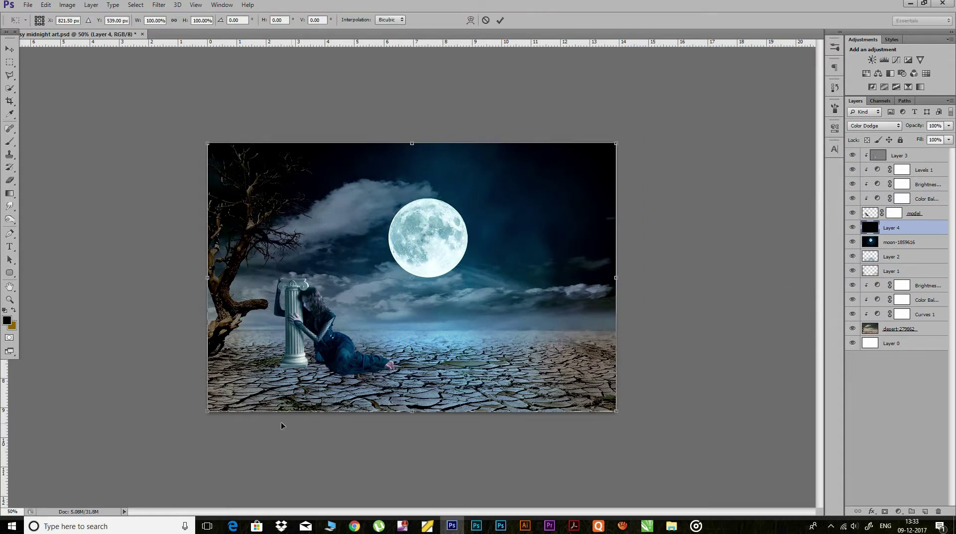
# Skew and widen Layer 4 into a perspective light beam fanning up from the horizon
pyautogui.moveTo(510, 288); pyautogui.dragTo(509, 230)
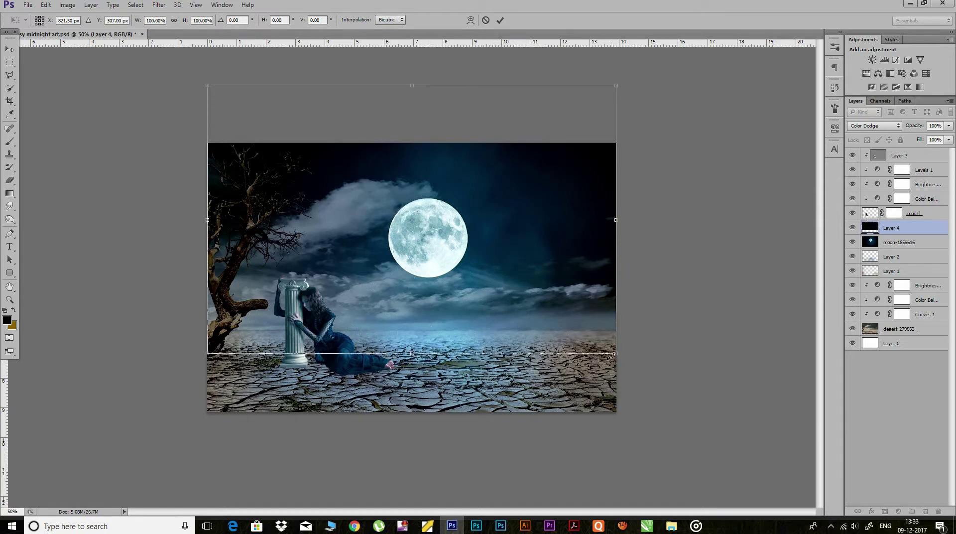
pyautogui.moveTo(615, 354); pyautogui.dragTo(542, 356)
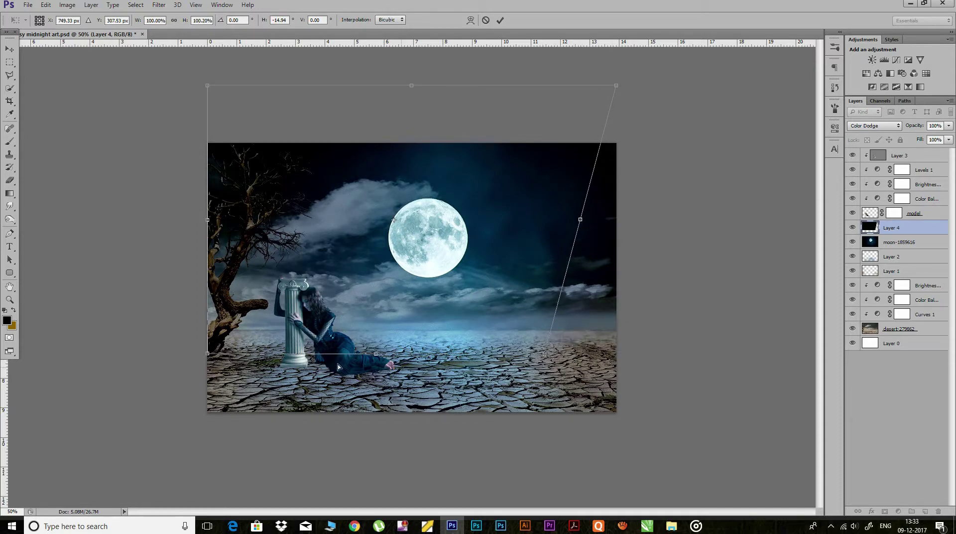
pyautogui.moveTo(210, 357); pyautogui.dragTo(292, 348)
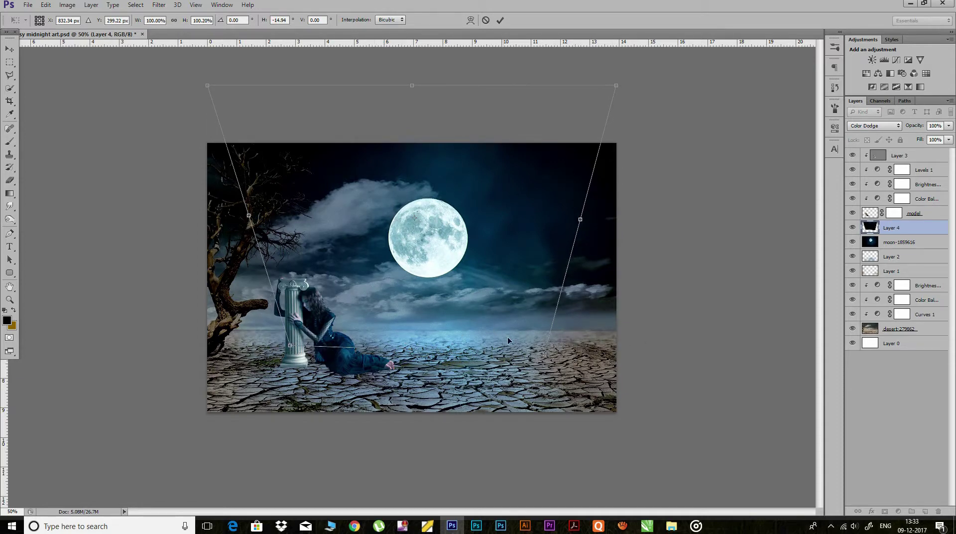
pyautogui.moveTo(467, 297); pyautogui.dragTo(468, 291)
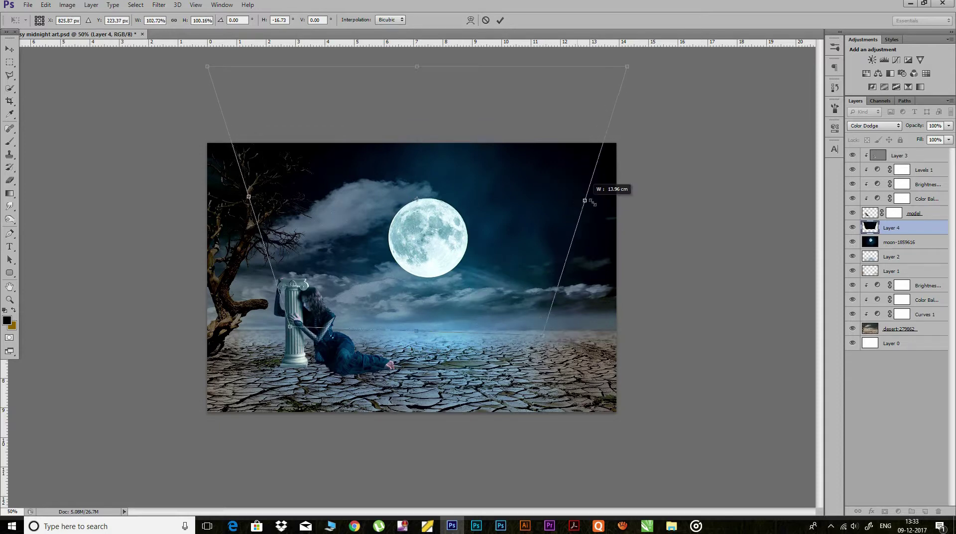
pyautogui.moveTo(576, 200); pyautogui.dragTo(613, 201)
pyautogui.moveTo(247, 197); pyautogui.dragTo(189, 195)
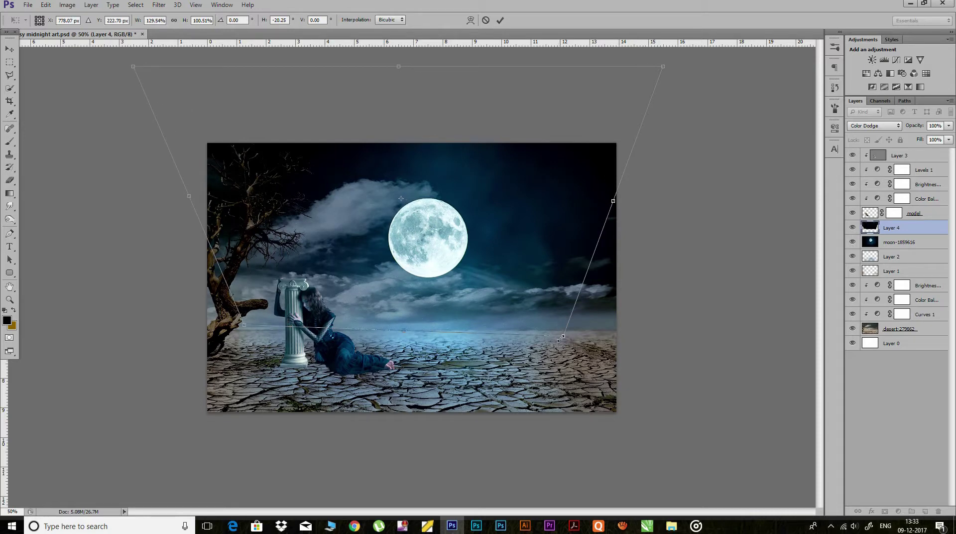
pyautogui.moveTo(565, 333); pyautogui.dragTo(570, 326)
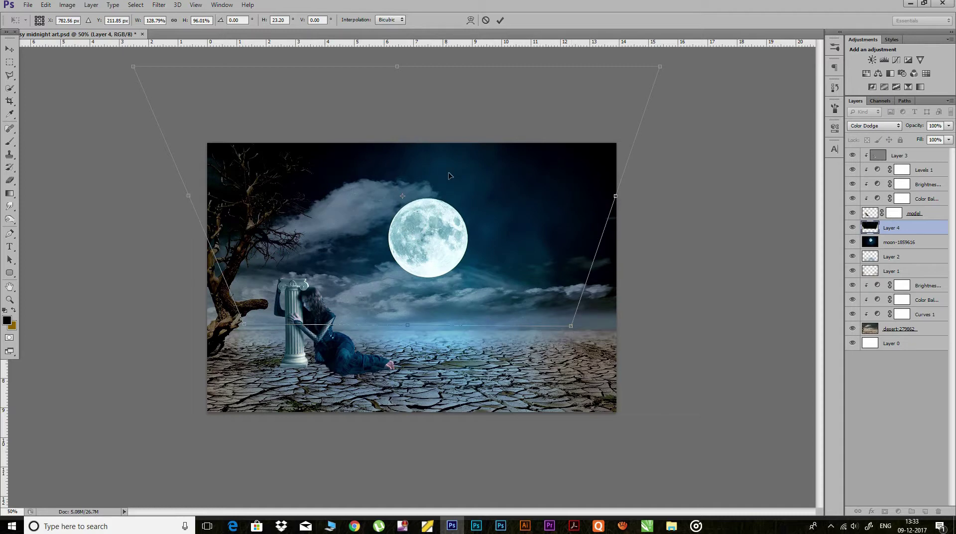
pyautogui.click(499, 20)
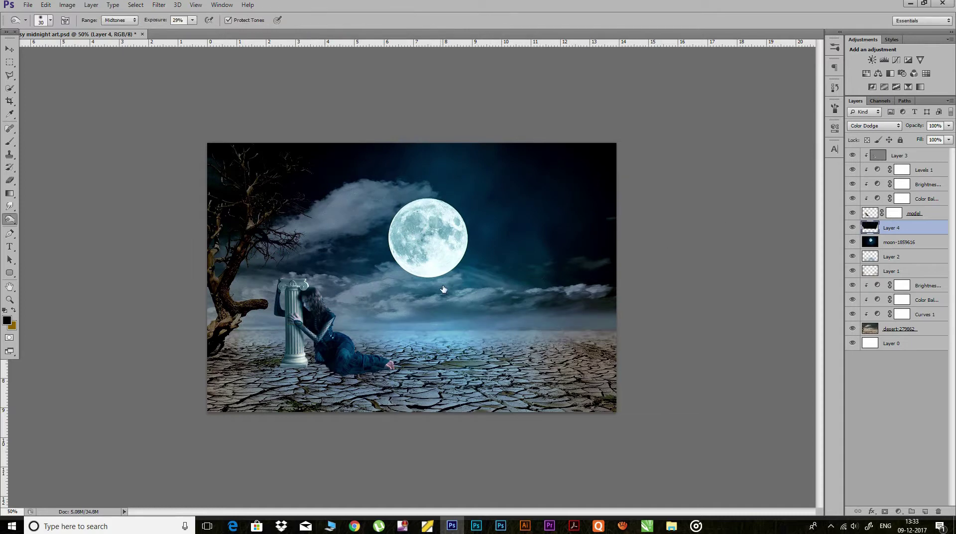
pyautogui.press('e')
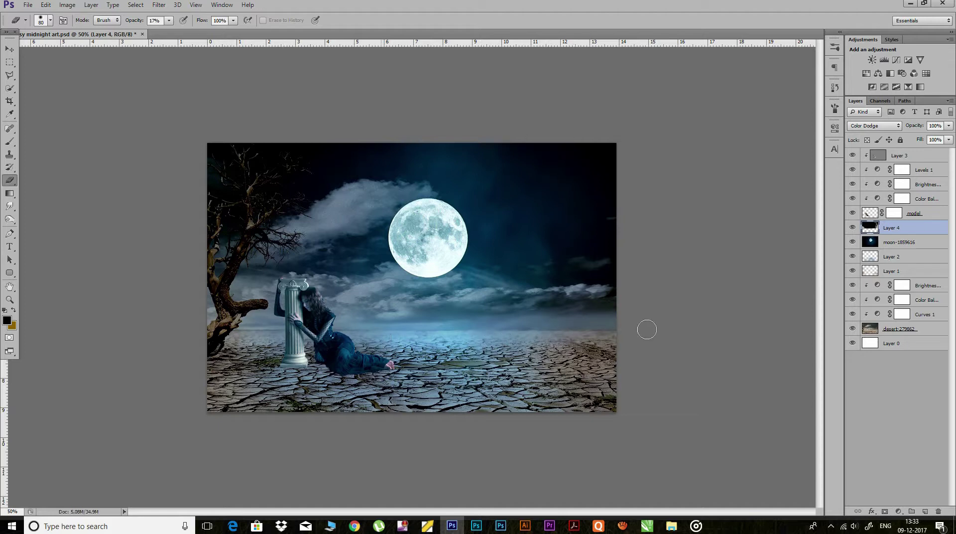
# Shift the Layer 4 glow toward yellow with Color Balance Yellow–Blue at -38
pyautogui.hotkey('ctrl', 'b')
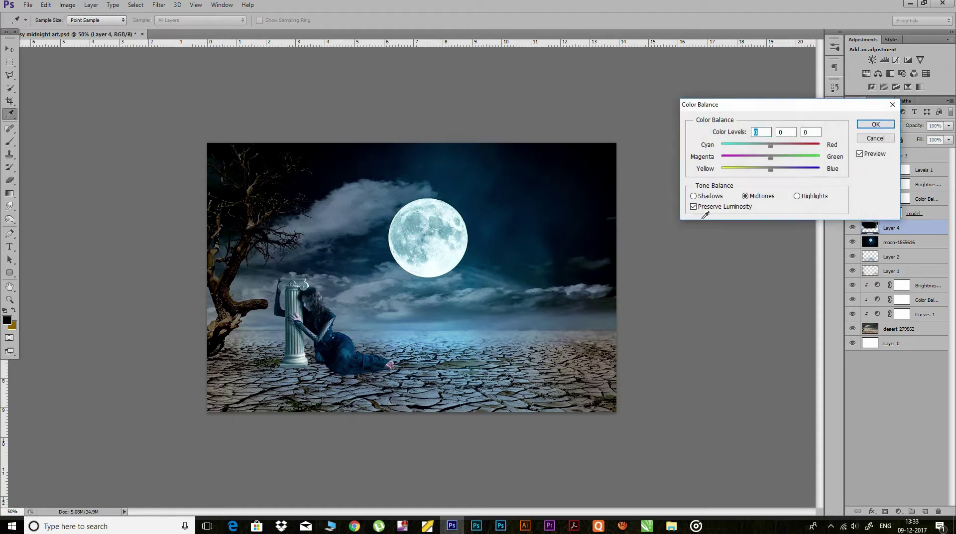
pyautogui.moveTo(782, 168)
pyautogui.mouseDown()
pyautogui.moveTo(752, 169)
pyautogui.moveTo(762, 169)
pyautogui.moveTo(750, 145)
pyautogui.moveTo(790, 151)
pyautogui.moveTo(760, 159)
pyautogui.moveTo(794, 171)
pyautogui.moveTo(772, 157)
pyautogui.moveTo(775, 144)
pyautogui.mouseUp()
pyautogui.click(875, 125)
pyautogui.press('e')
# Move the Layer 4 glow slightly higher, then save the composite
pyautogui.hotkey('ctrl', 't')
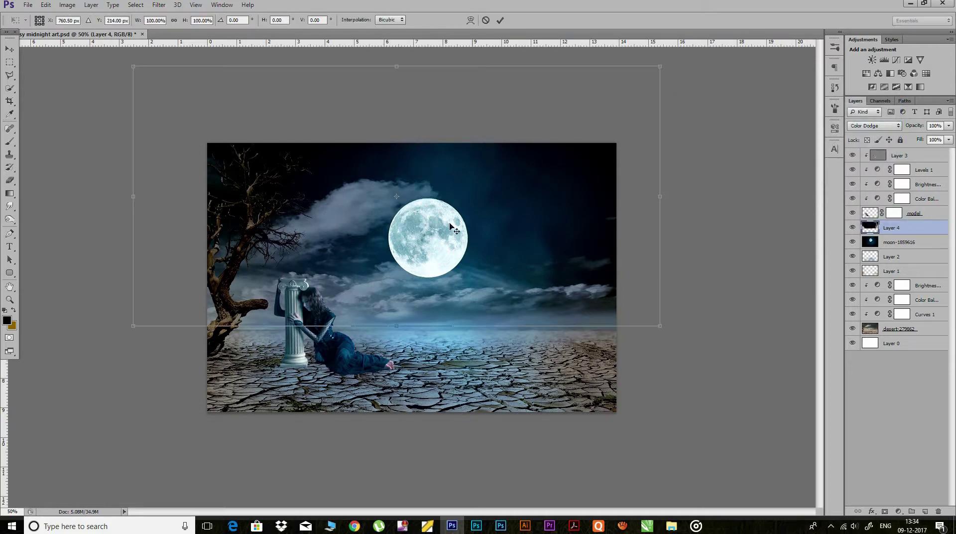
pyautogui.moveTo(437, 228)
pyautogui.mouseDown()
pyautogui.moveTo(474, 267)
pyautogui.moveTo(432, 251)
pyautogui.mouseUp()
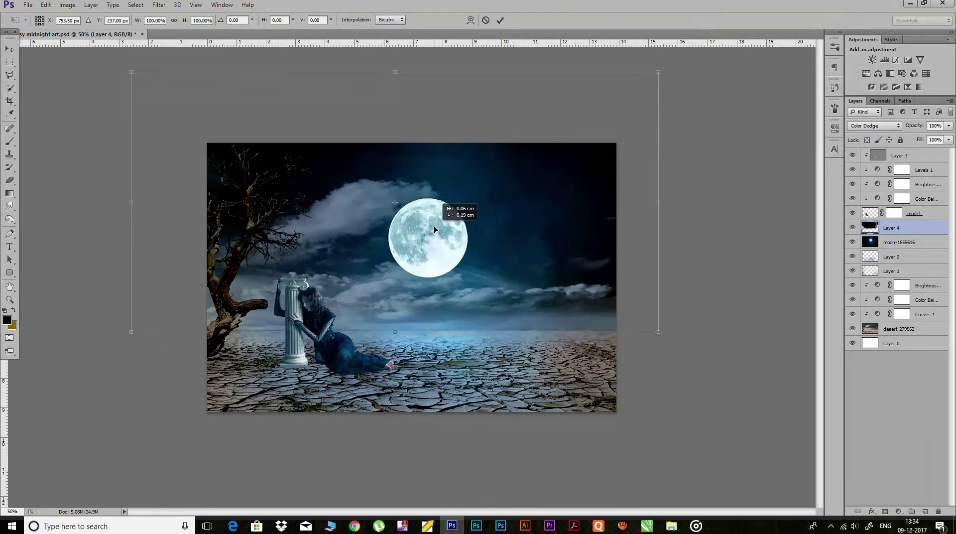
pyautogui.moveTo(432, 249); pyautogui.dragTo(433, 220)
pyautogui.click(499, 20)
pyautogui.press('e')
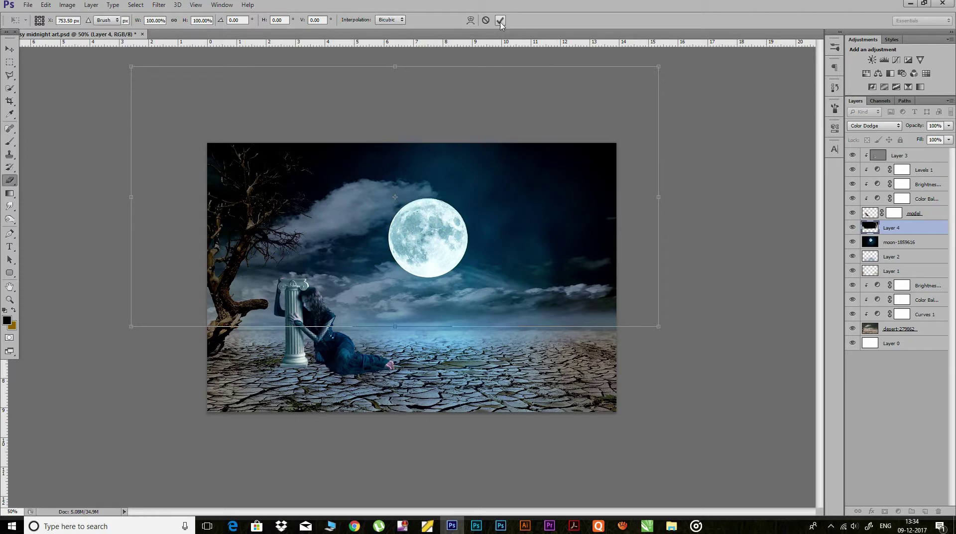
pyautogui.hotkey('ctrl', 's')
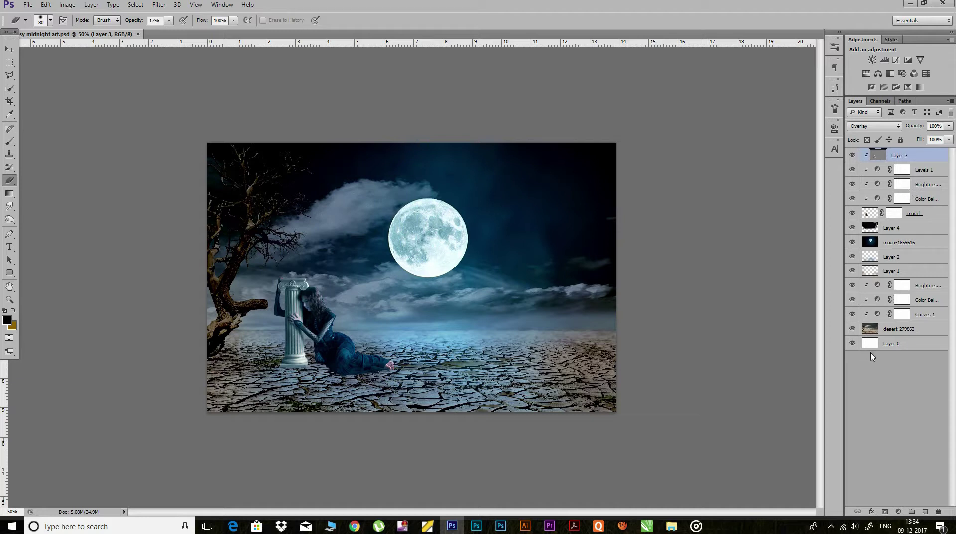
# Add a Color Lookup adjustment layer using Moonlight.3DL over the whole composite
pyautogui.click(897, 511)
pyautogui.click(892, 444)
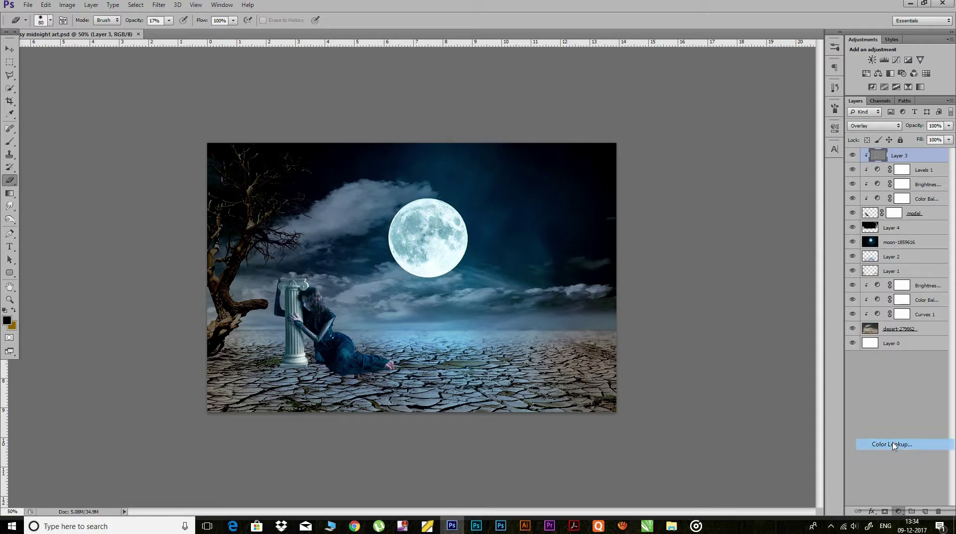
pyautogui.click(769, 152)
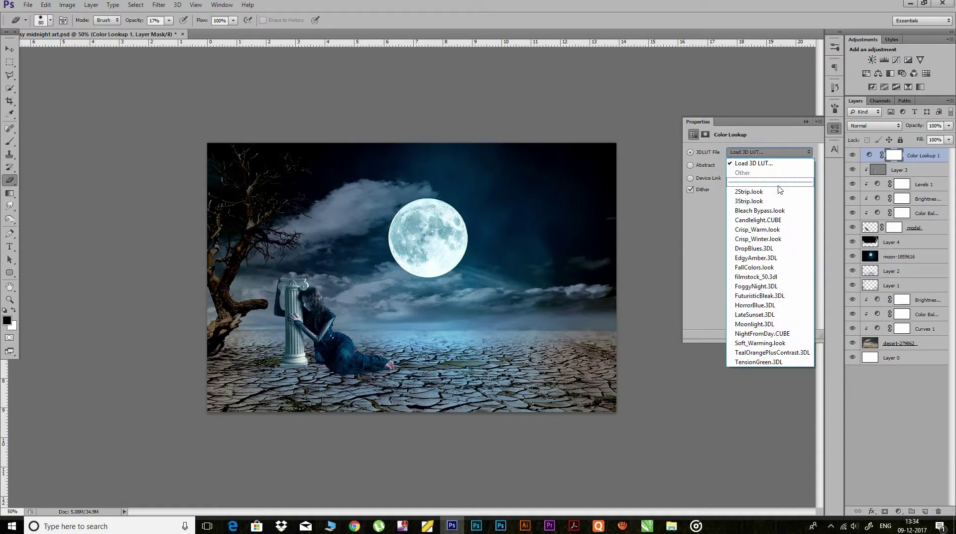
pyautogui.click(754, 324)
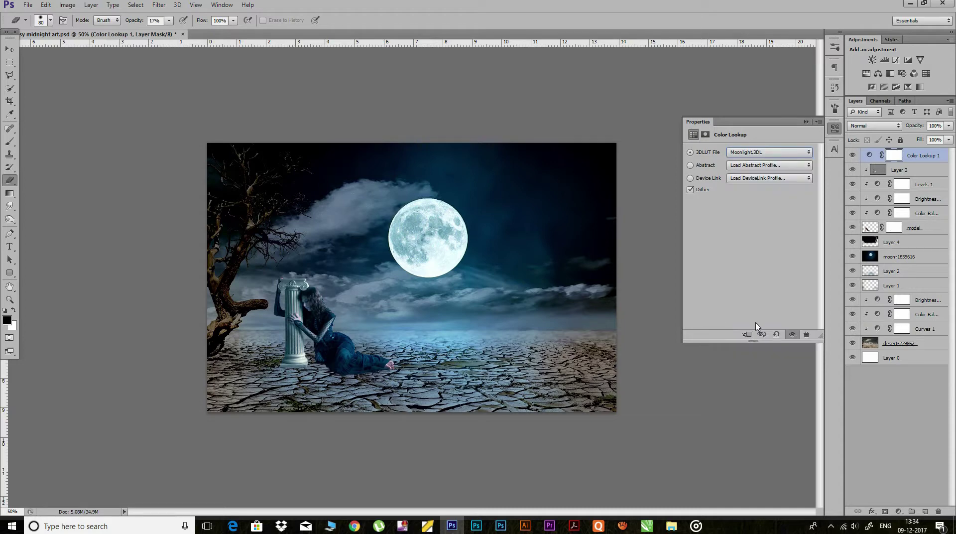
pyautogui.click(834, 127)
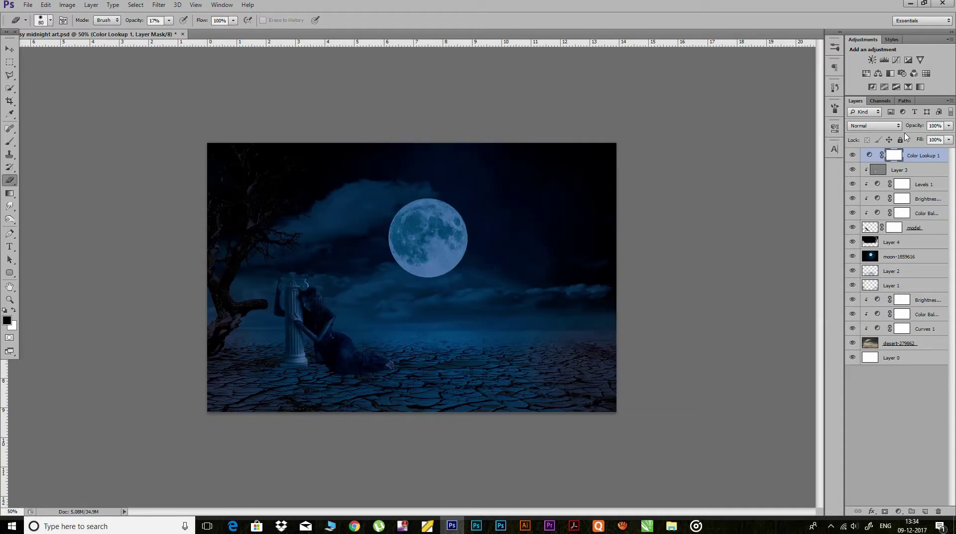
pyautogui.click(899, 127)
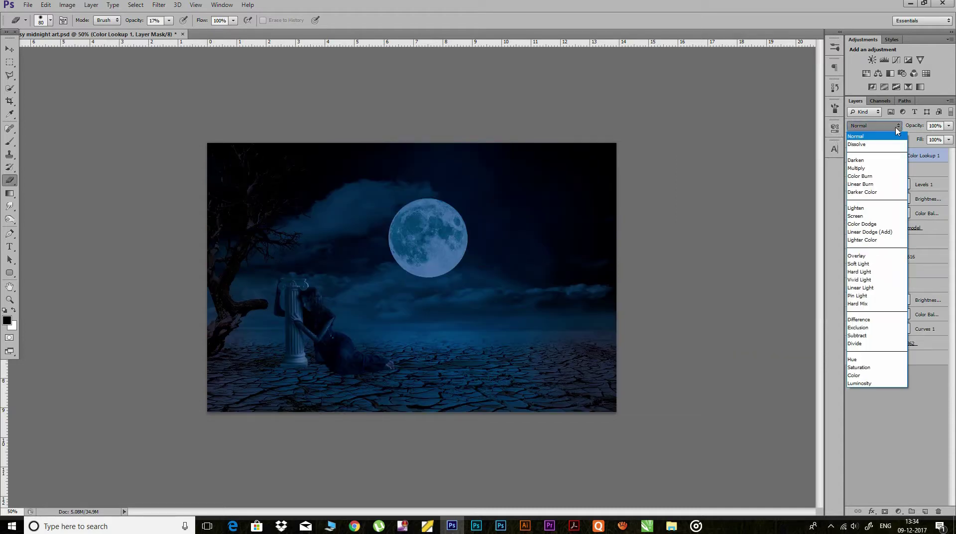
# Blend the Color Lookup grade in Soft Light at 27% opacity after trying Overlay
pyautogui.click(863, 262)
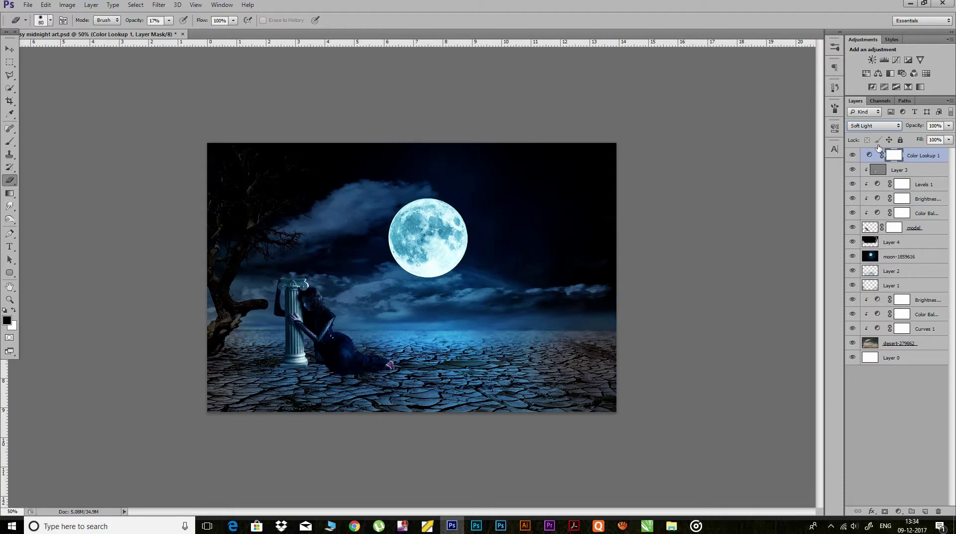
pyautogui.moveTo(915, 128); pyautogui.dragTo(890, 129)
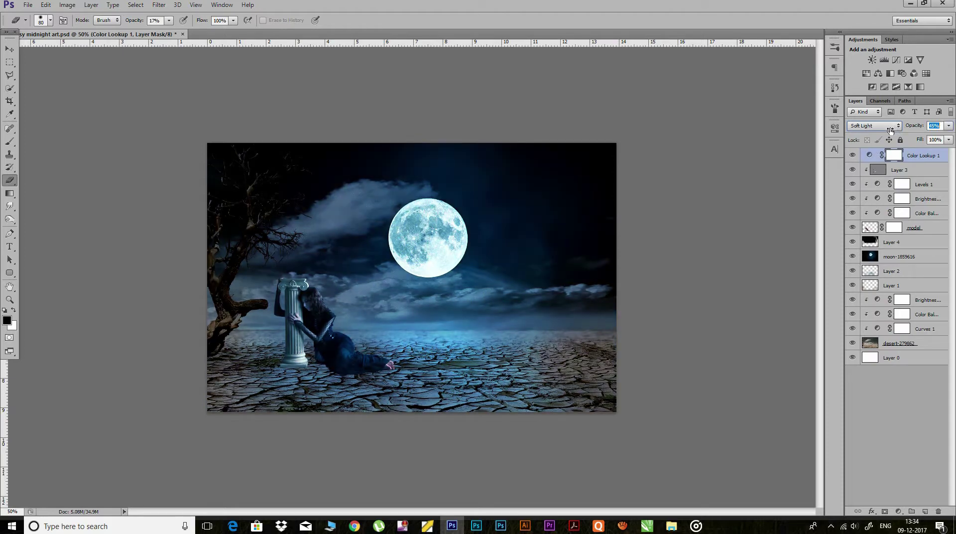
pyautogui.moveTo(894, 130); pyautogui.dragTo(900, 128)
pyautogui.click(884, 126)
pyautogui.click(857, 255)
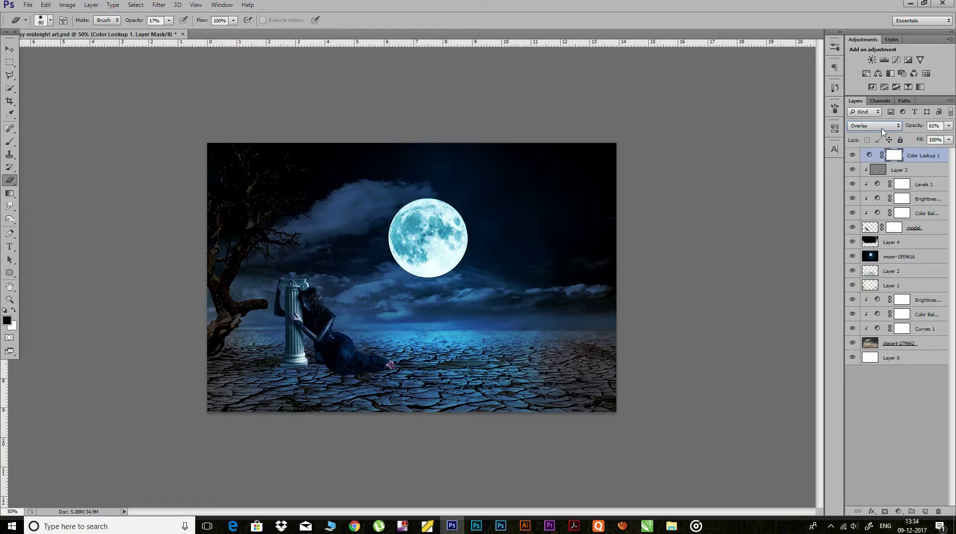
pyautogui.hotkey('ctrl', '+')
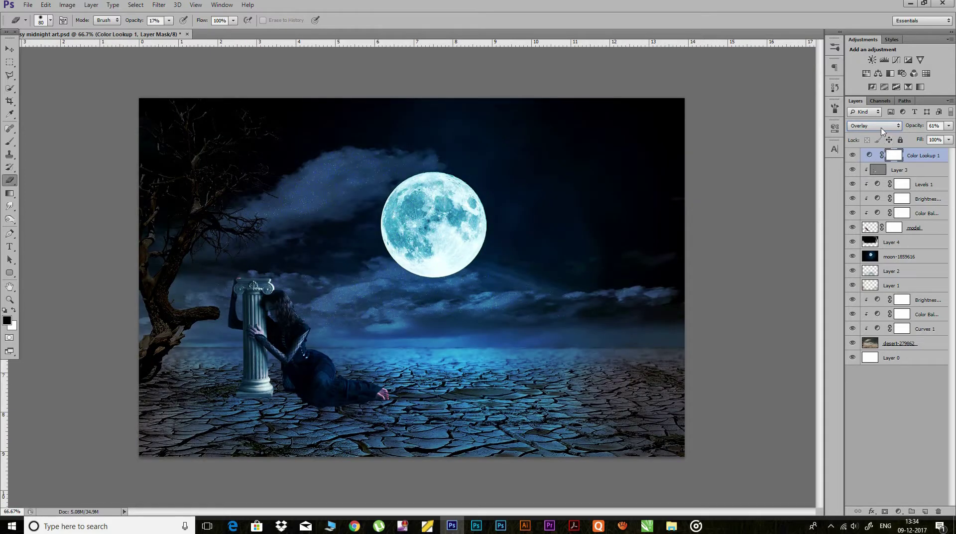
pyautogui.click(889, 129)
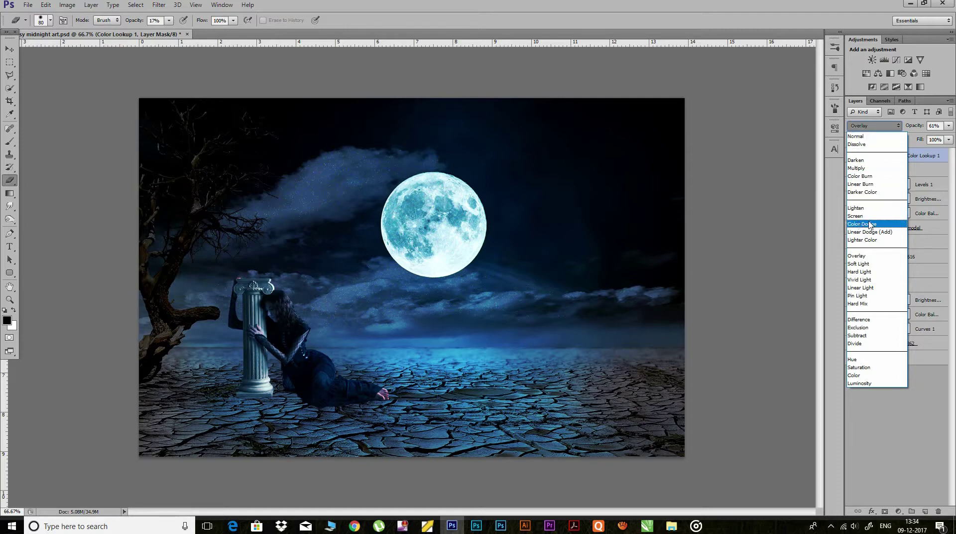
pyautogui.click(858, 264)
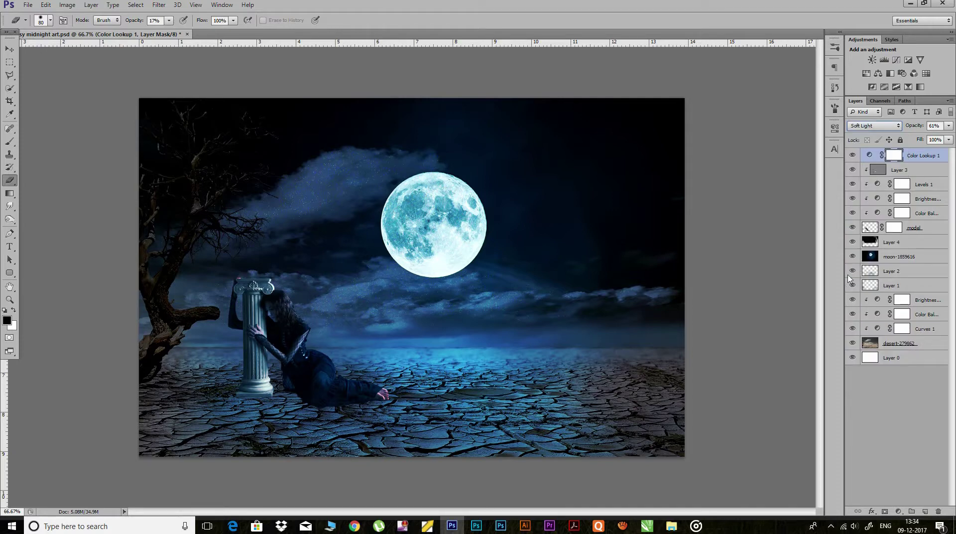
pyautogui.moveTo(910, 128); pyautogui.dragTo(906, 128)
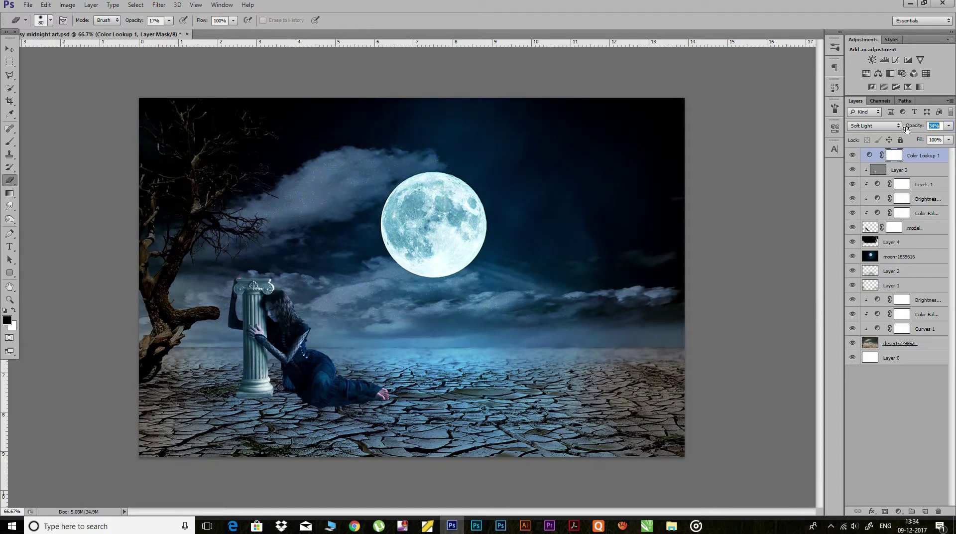
pyautogui.moveTo(905, 128); pyautogui.dragTo(911, 131)
pyautogui.click(872, 257)
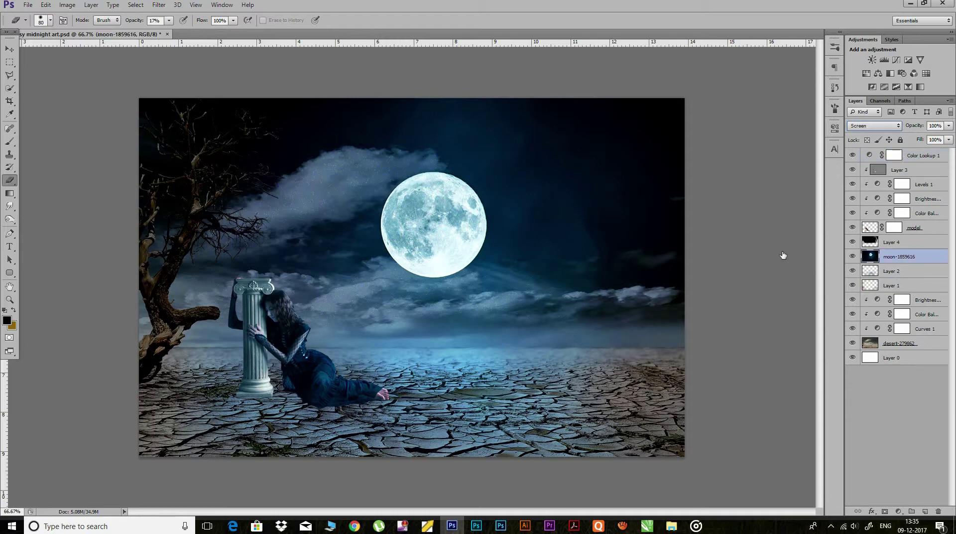
# Apply a 5.5-pixel Gaussian Blur to the moon-1859616 layer
pyautogui.click(157, 6)
pyautogui.moveTo(214, 114)
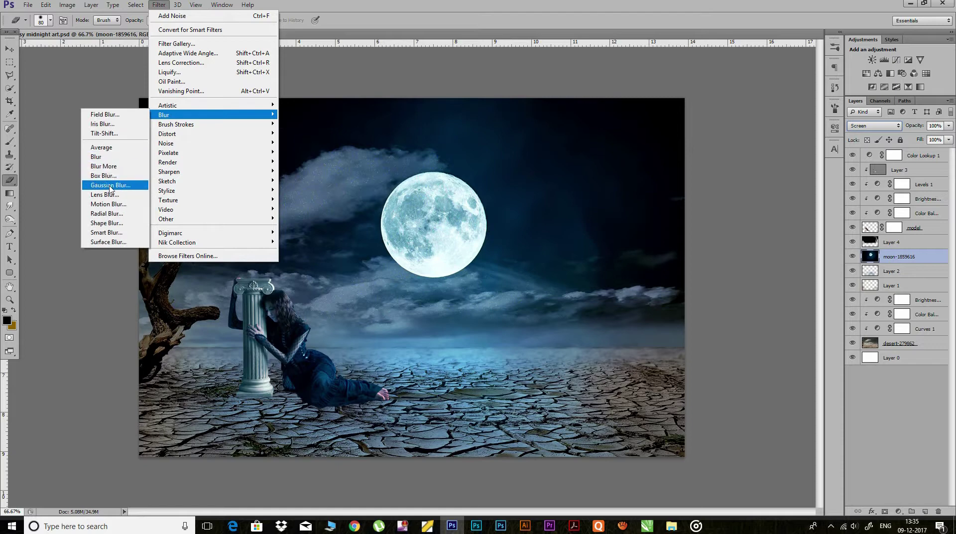
pyautogui.click(111, 185)
pyautogui.moveTo(707, 236); pyautogui.dragTo(687, 237)
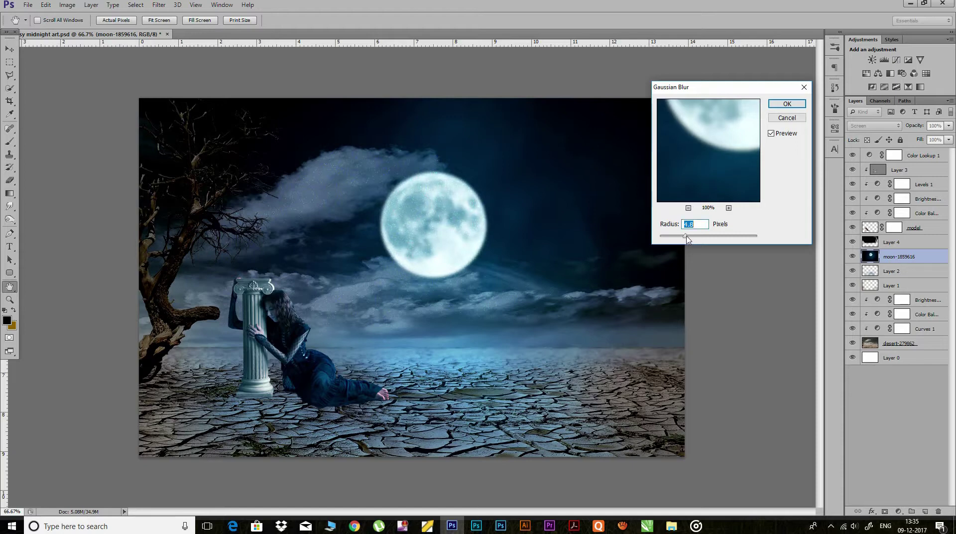
pyautogui.click(787, 104)
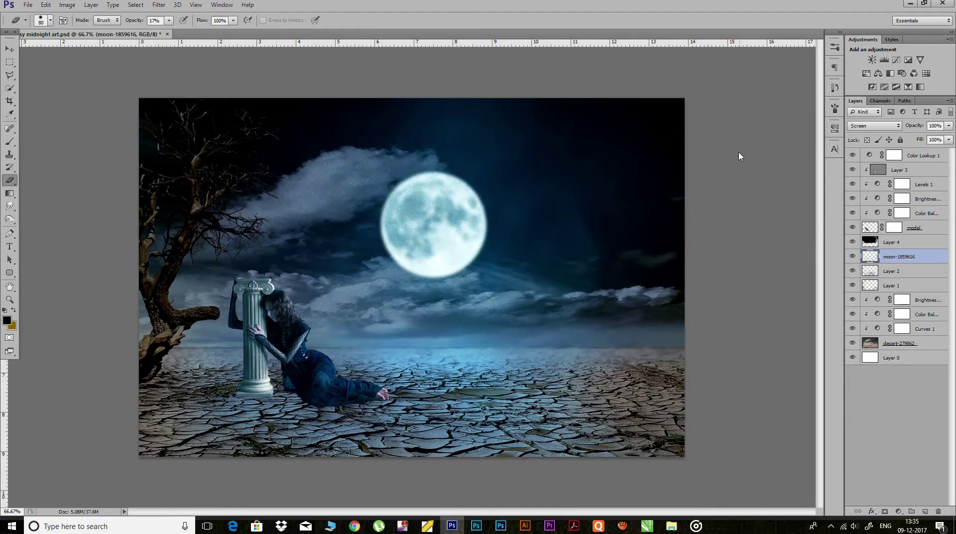
pyautogui.click(622, 526)
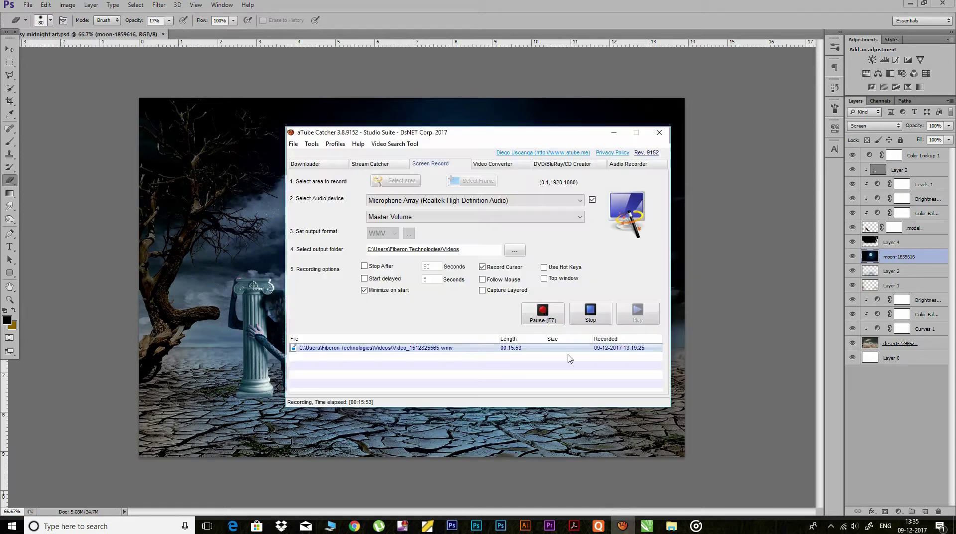
pyautogui.click(615, 131)
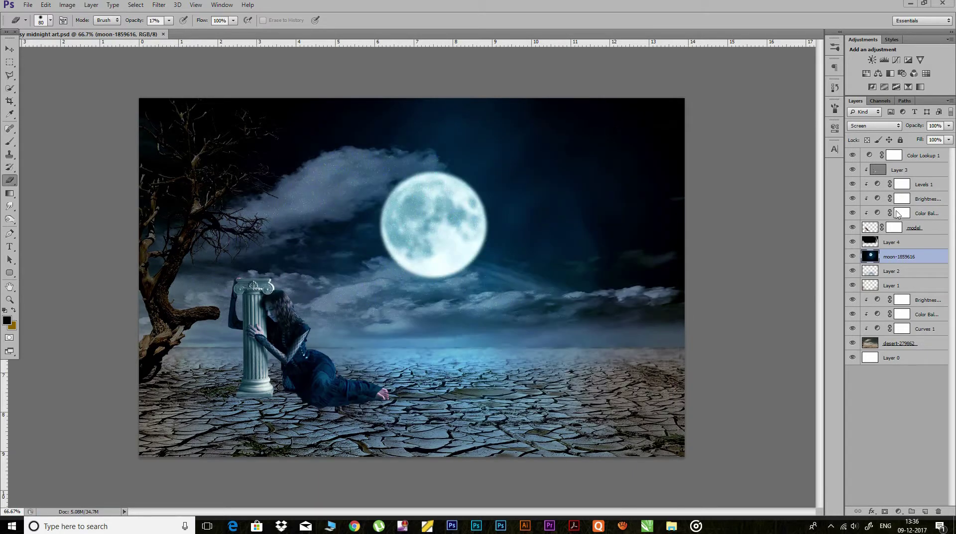
pyautogui.click(899, 242)
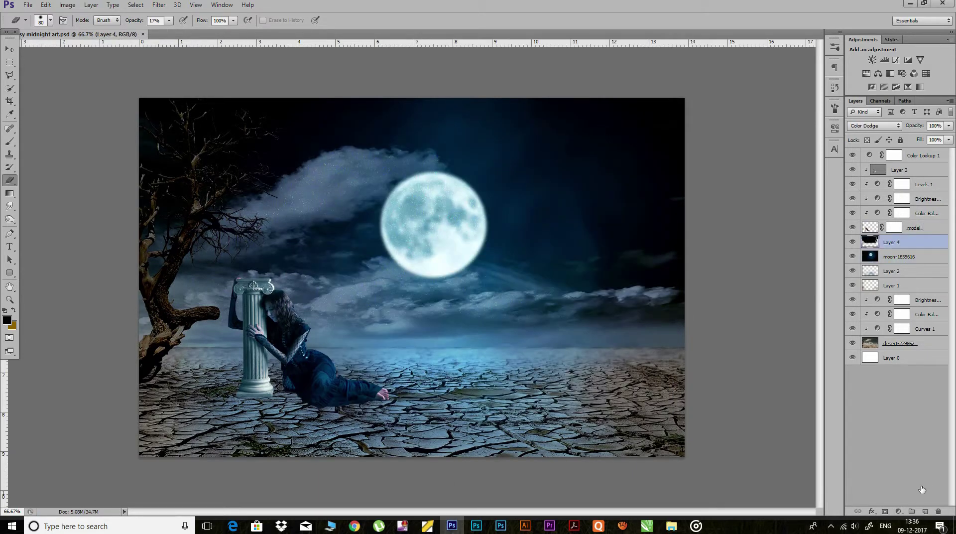
# Add a new empty layer and set up the Brush tool's opacity for painting
pyautogui.click(925, 512)
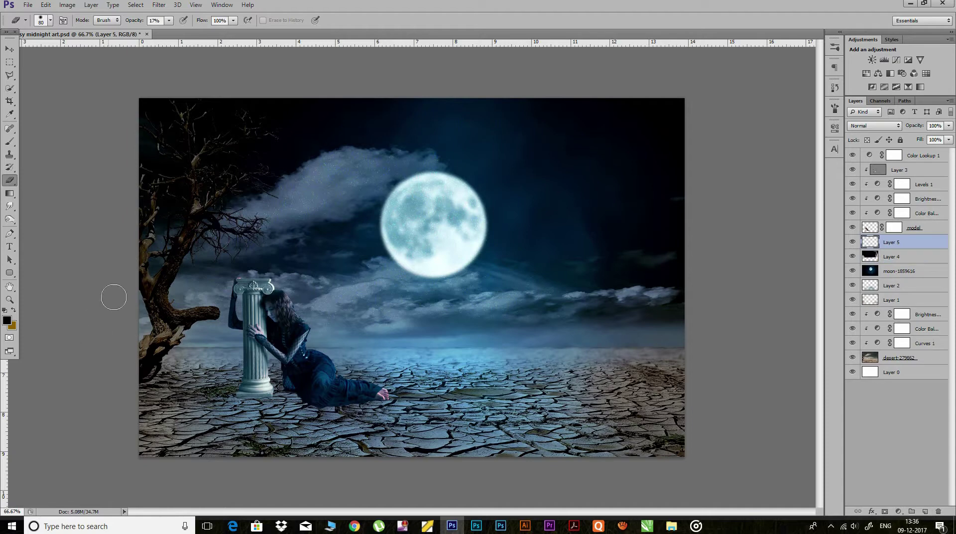
pyautogui.moveTo(132, 21); pyautogui.dragTo(148, 22)
pyautogui.press('b')
pyautogui.moveTo(171, 20); pyautogui.dragTo(211, 26)
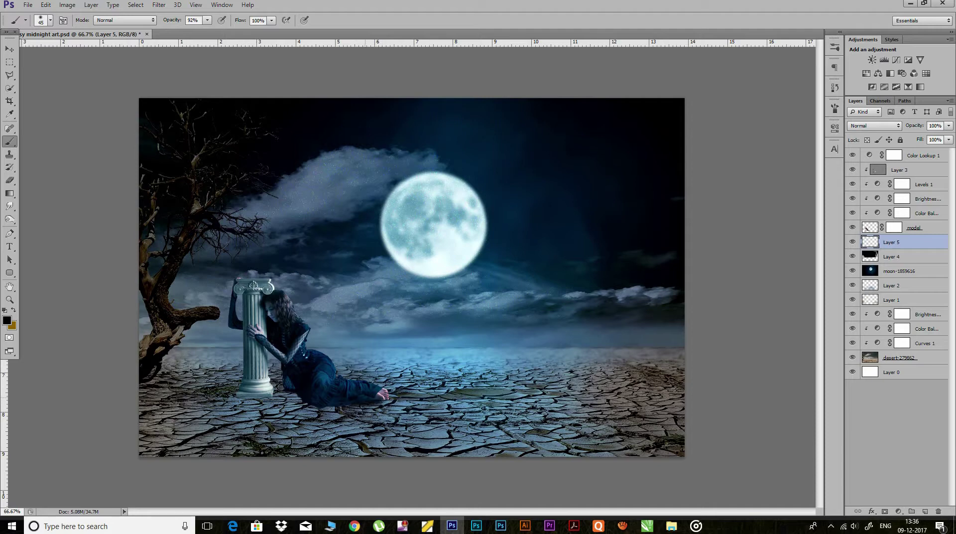
# Paint a dark shadow from under the girl and pillar to the left canvas edge
pyautogui.moveTo(329, 408); pyautogui.dragTo(242, 416)
pyautogui.moveTo(291, 392); pyautogui.dragTo(142, 433)
pyautogui.moveTo(238, 398); pyautogui.dragTo(134, 428)
pyautogui.moveTo(199, 418); pyautogui.dragTo(142, 438)
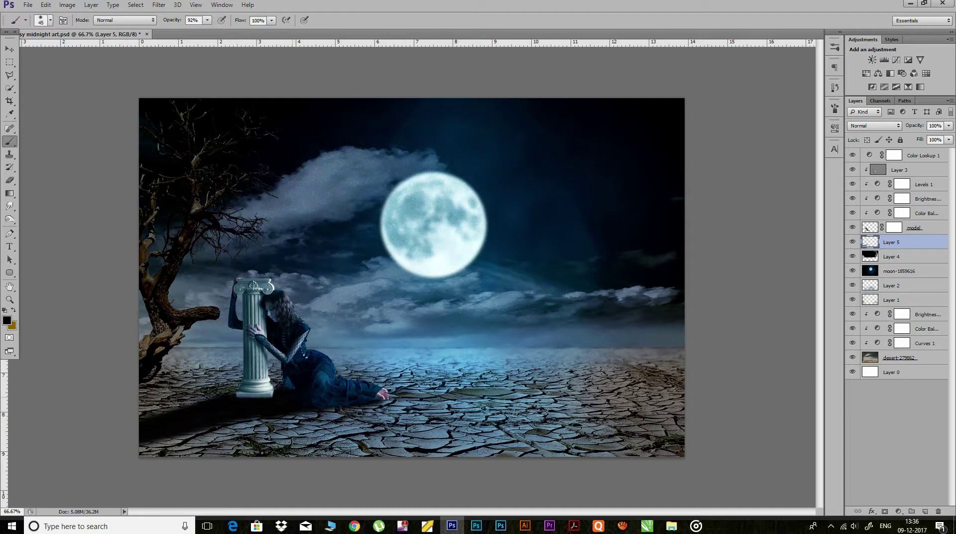
pyautogui.moveTo(218, 402); pyautogui.dragTo(142, 414)
pyautogui.moveTo(229, 417); pyautogui.dragTo(144, 408)
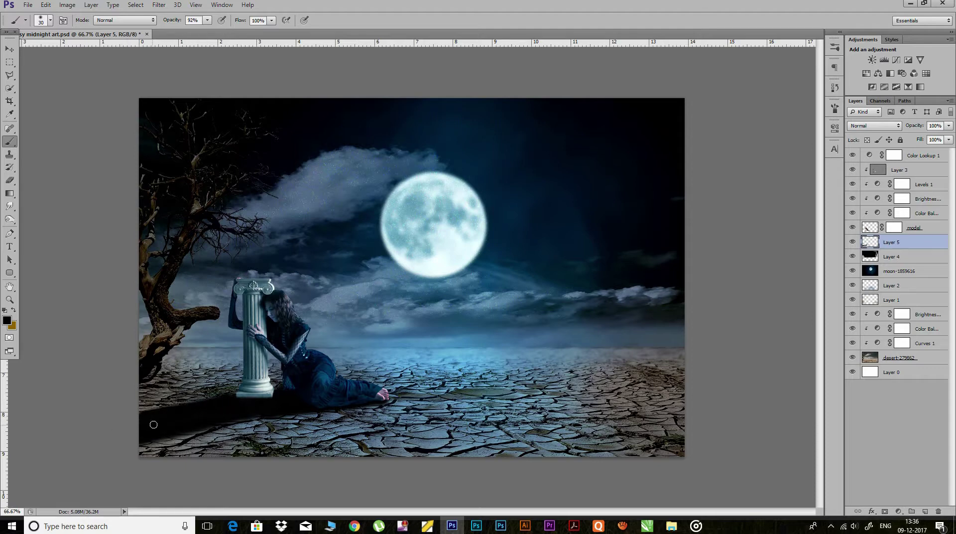
pyautogui.hotkey('ctrl', 't')
# Skew the painted shadow so it slants across the ground
pyautogui.moveTo(139, 413); pyautogui.dragTo(137, 398)
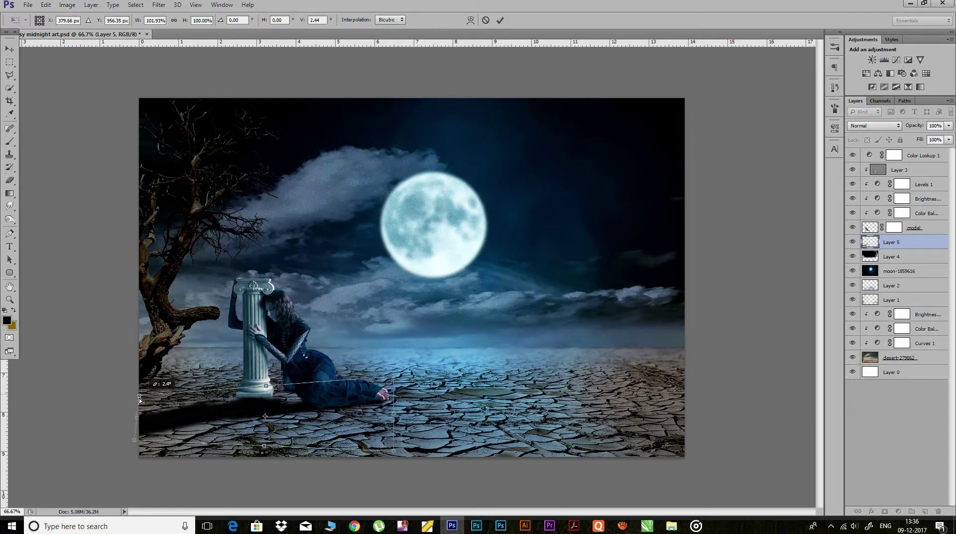
pyautogui.moveTo(392, 376); pyautogui.dragTo(396, 391)
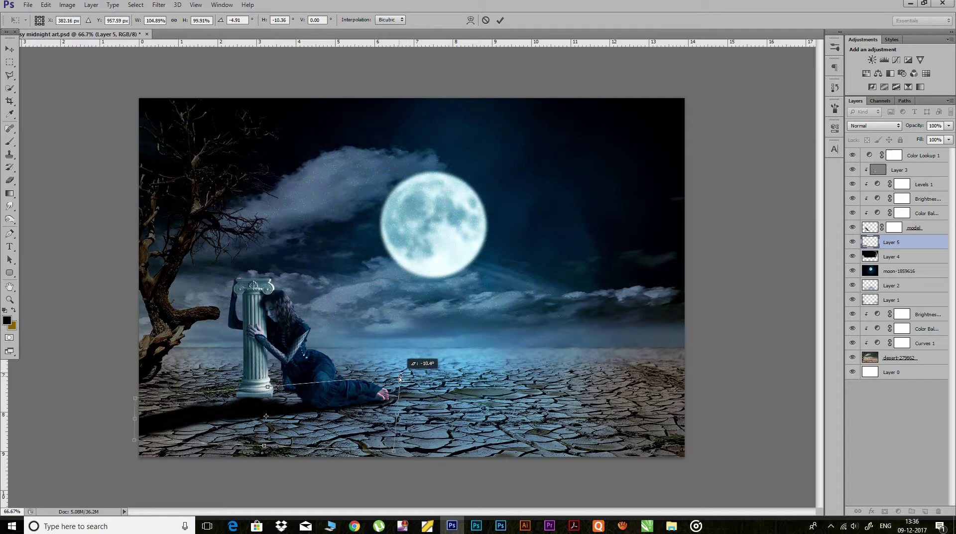
pyautogui.press('Return')
pyautogui.press('b')
# Soften the shadow with a Gaussian Blur and lower Layer 5 to 96% opacity
pyautogui.click(158, 4)
pyautogui.moveTo(164, 115)
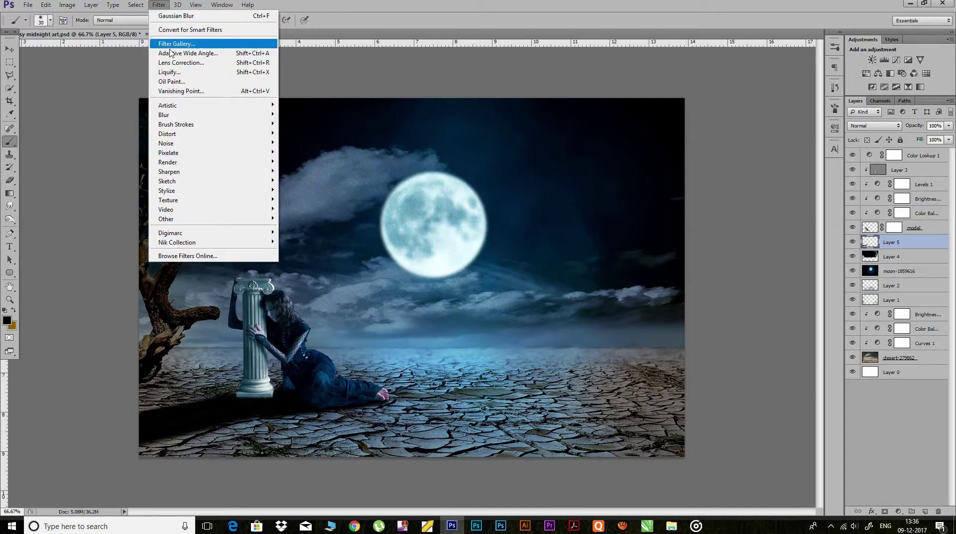
pyautogui.click(110, 184)
pyautogui.moveTo(703, 237); pyautogui.dragTo(699, 239)
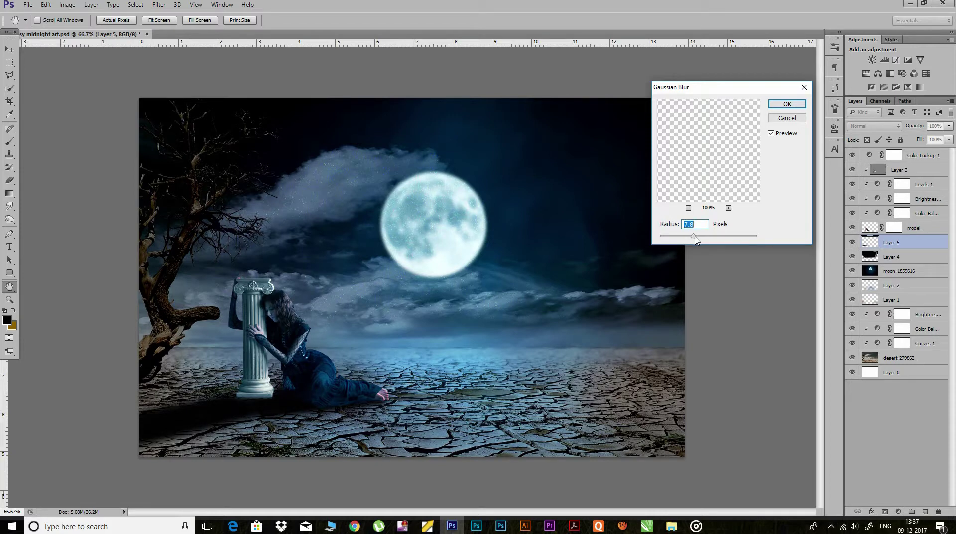
pyautogui.click(787, 103)
pyautogui.moveTo(919, 126); pyautogui.dragTo(917, 133)
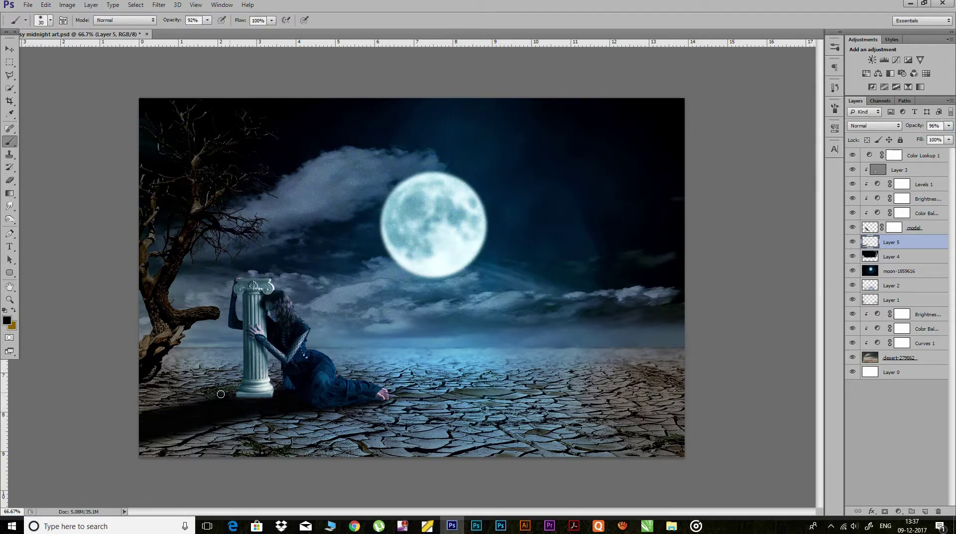
pyautogui.press('e')
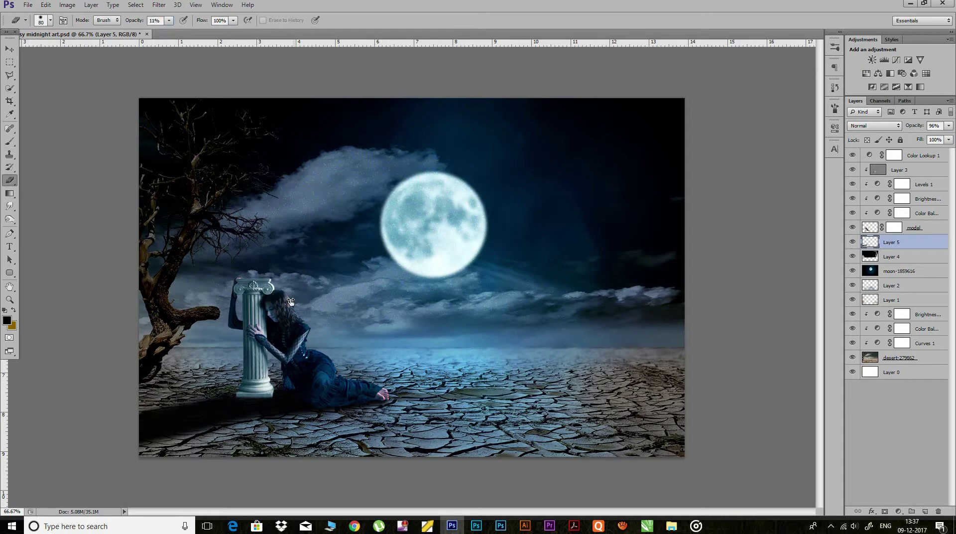
# Lightly fade the lower-left cast shadow with a 5%-opacity soft eraser
pyautogui.scroll(1, 289, 389)
pyautogui.press('[')
pyautogui.press('[')
pyautogui.press('[')
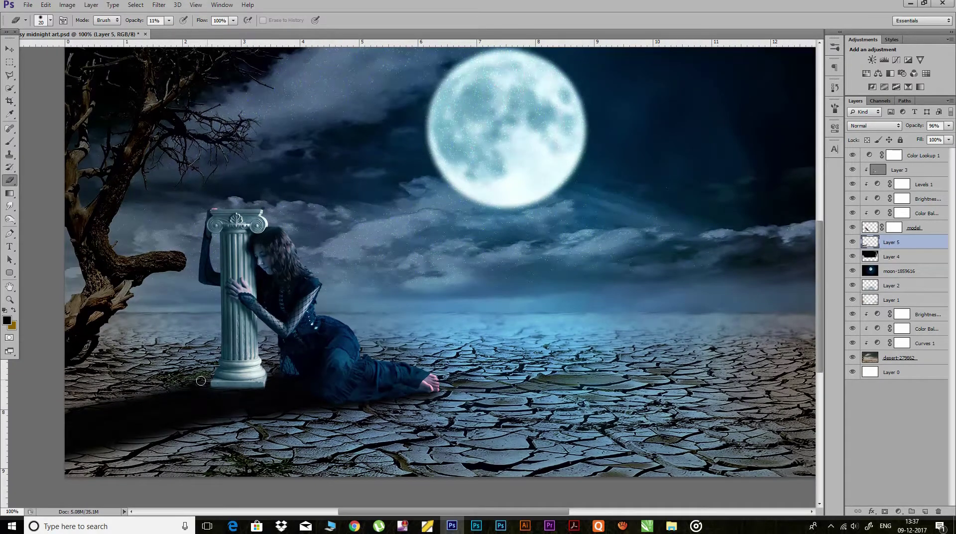
pyautogui.moveTo(70, 448); pyautogui.dragTo(264, 409)
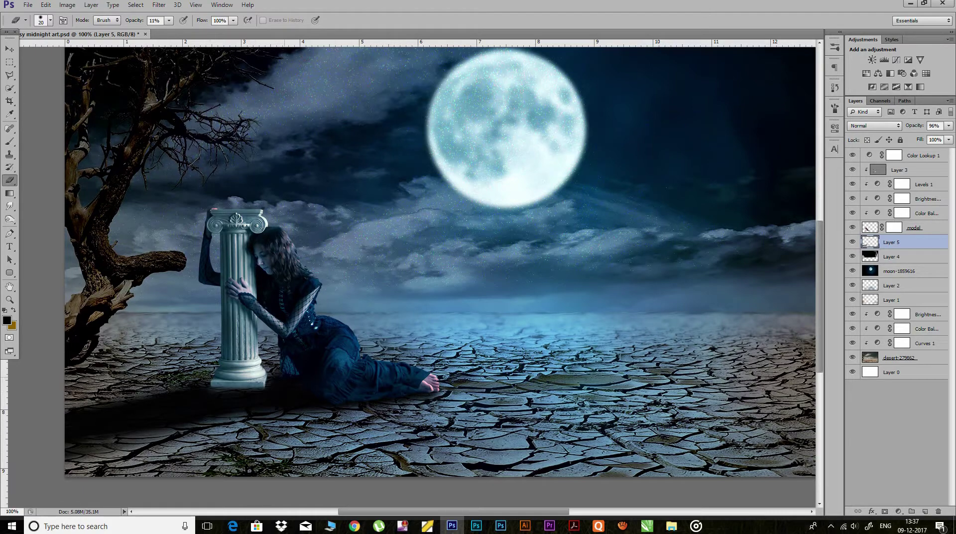
pyautogui.moveTo(134, 20); pyautogui.dragTo(130, 21)
pyautogui.click(50, 20)
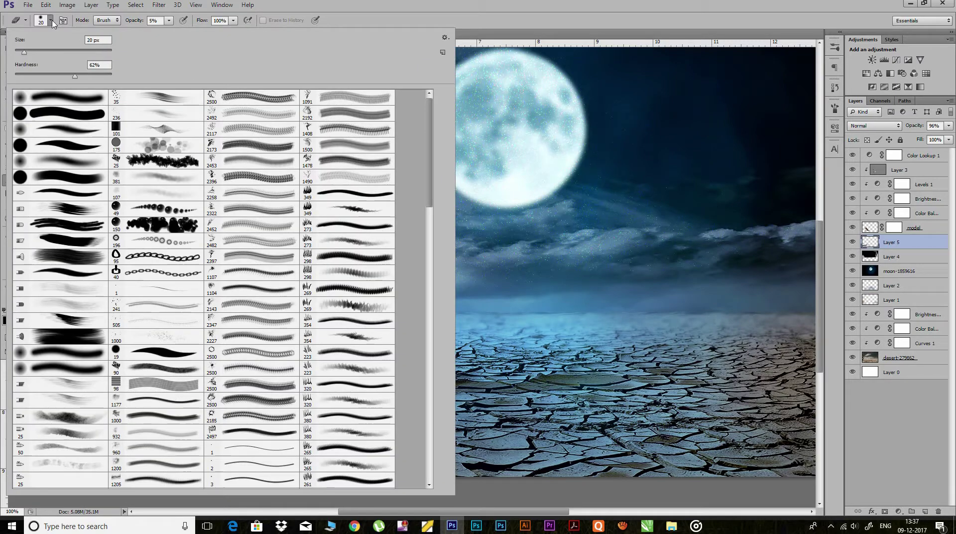
pyautogui.press('Escape')
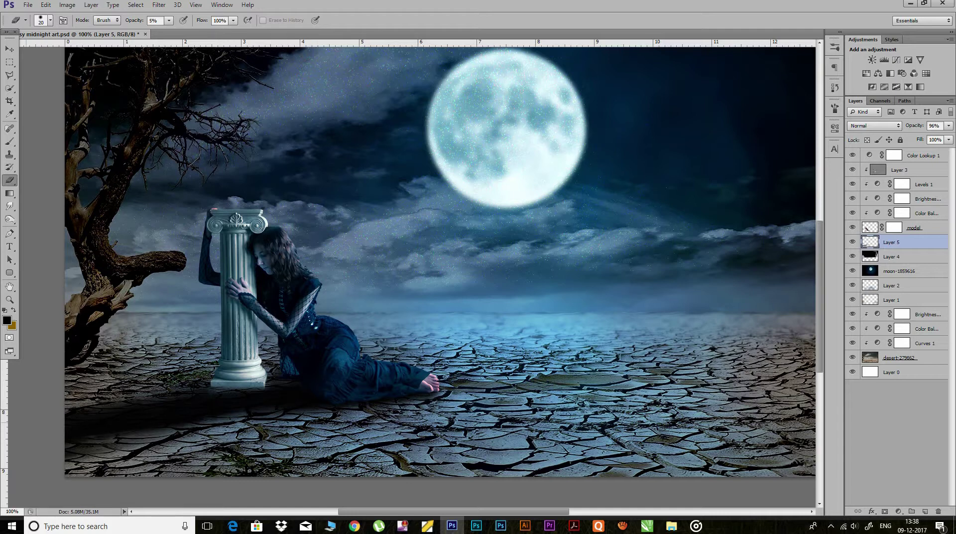
pyautogui.hotkey('ctrl', '-')
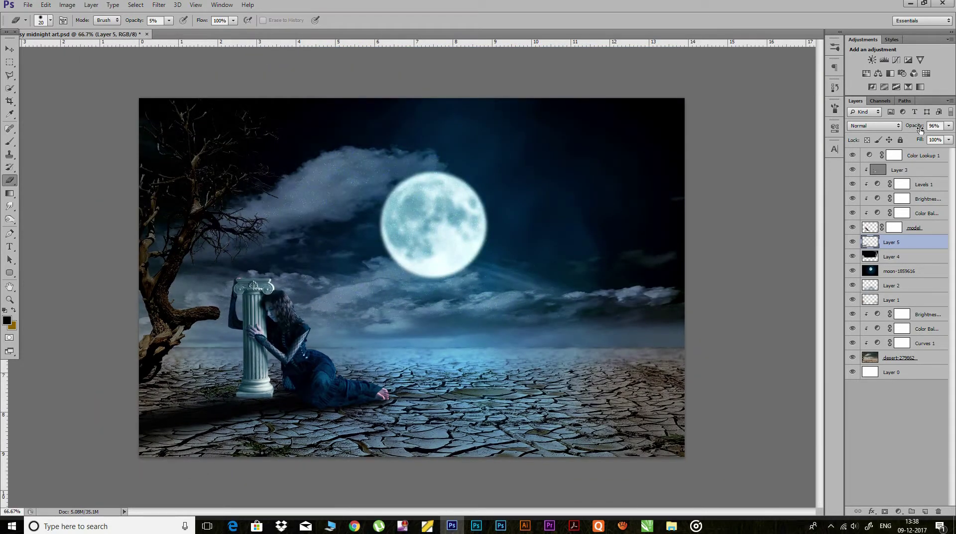
# Darken the ground just left of the pillar base with a 60%-opacity brush
pyautogui.moveTo(920, 128); pyautogui.dragTo(913, 128)
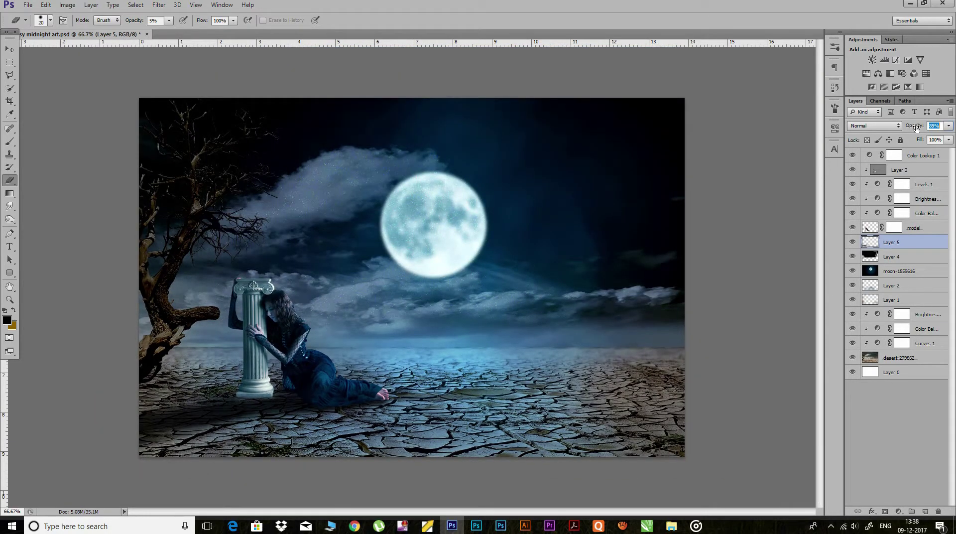
pyautogui.moveTo(918, 129); pyautogui.dragTo(919, 128)
pyautogui.press('b')
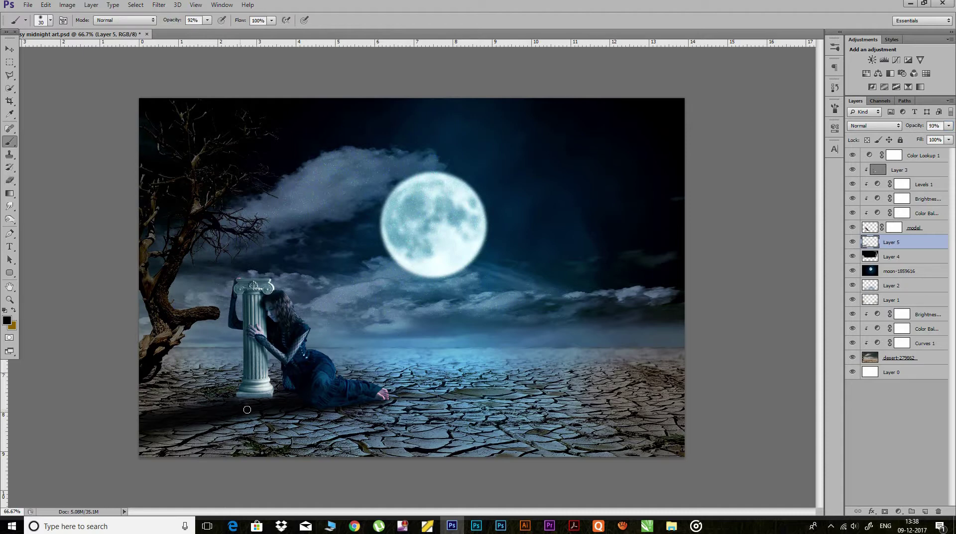
pyautogui.moveTo(173, 20); pyautogui.dragTo(159, 22)
pyautogui.moveTo(203, 405); pyautogui.dragTo(186, 405)
# Set the Layer 5 shadow opacity to 94%
pyautogui.press('e')
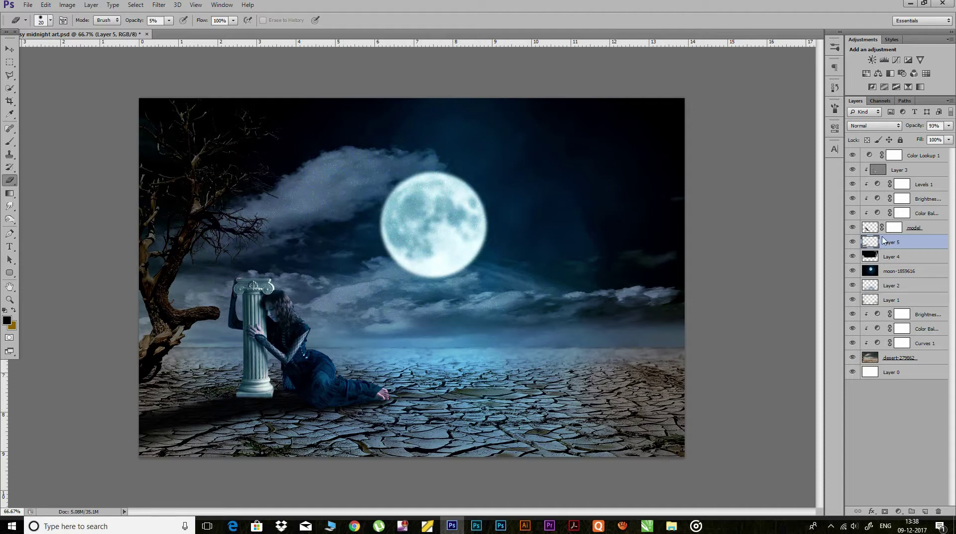
pyautogui.moveTo(917, 128); pyautogui.dragTo(913, 129)
pyautogui.moveTo(916, 128); pyautogui.dragTo(915, 128)
pyautogui.click(159, 5)
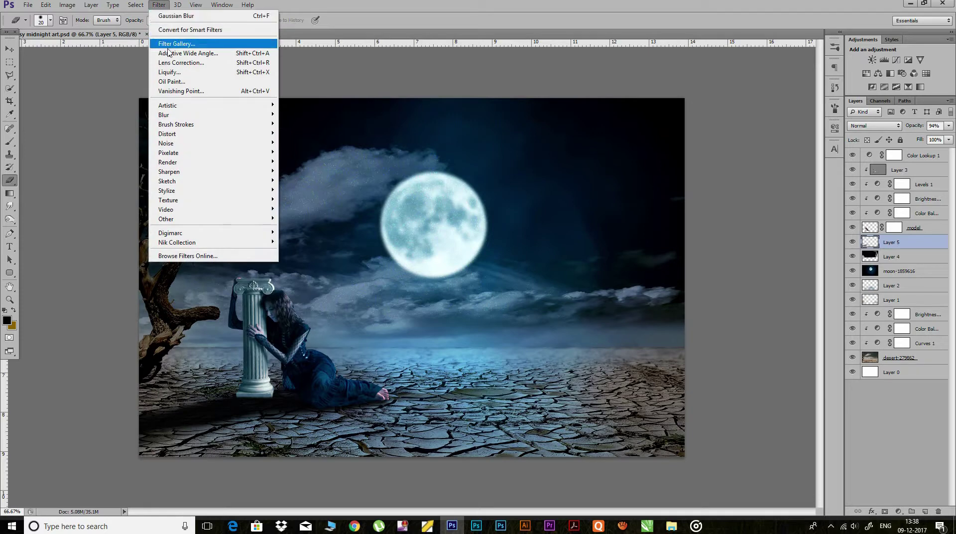
# Save the midnight desert composite and zoom out to 50%
pyautogui.click(171, 15)
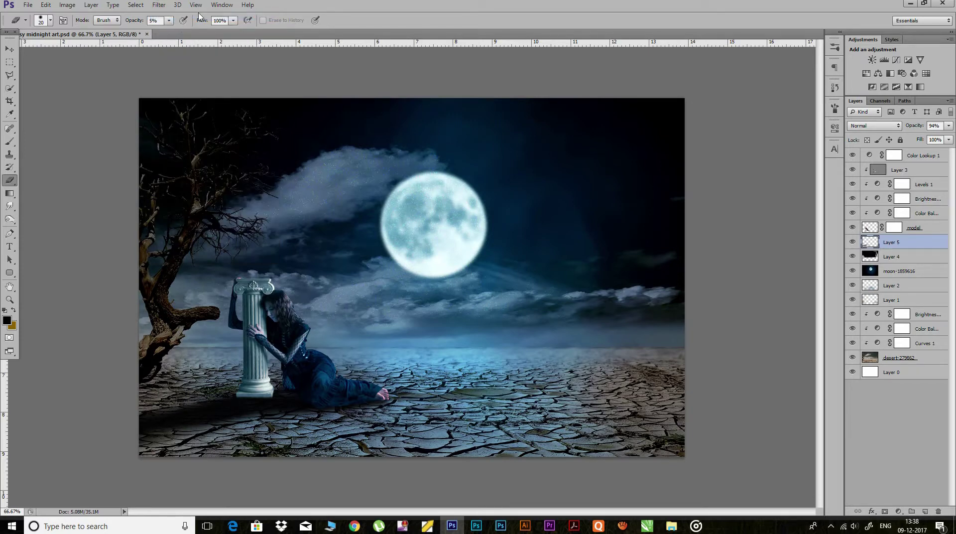
pyautogui.click(159, 5)
pyautogui.press('Escape')
pyautogui.click(159, 5)
pyautogui.press('Escape')
pyautogui.hotkey('ctrl', 's')
pyautogui.hotkey('ctrl', '-')
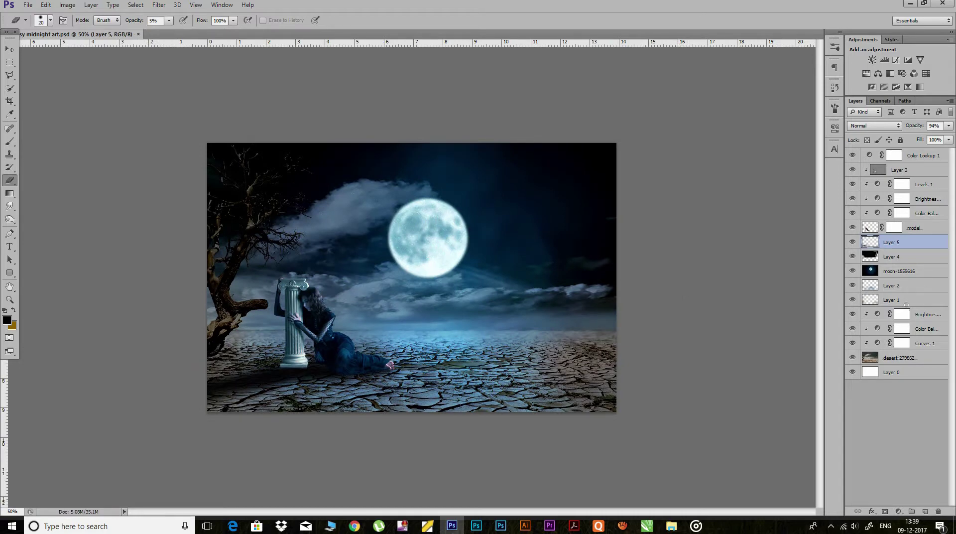
pyautogui.hotkey('shift', 'alt', 'd')
# Select Layer 1 and set a brown brush at 17% opacity
pyautogui.click(896, 300)
pyautogui.press('b')
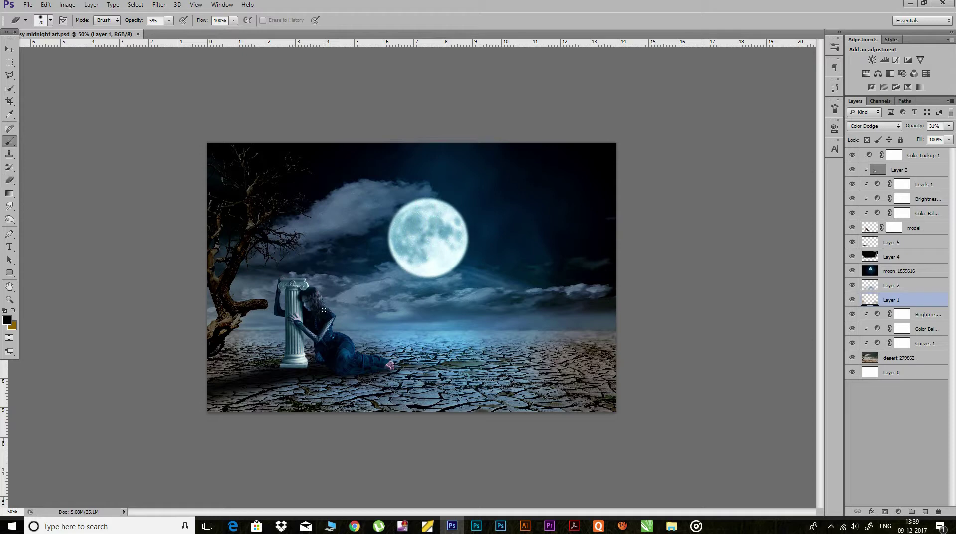
pyautogui.press('x')
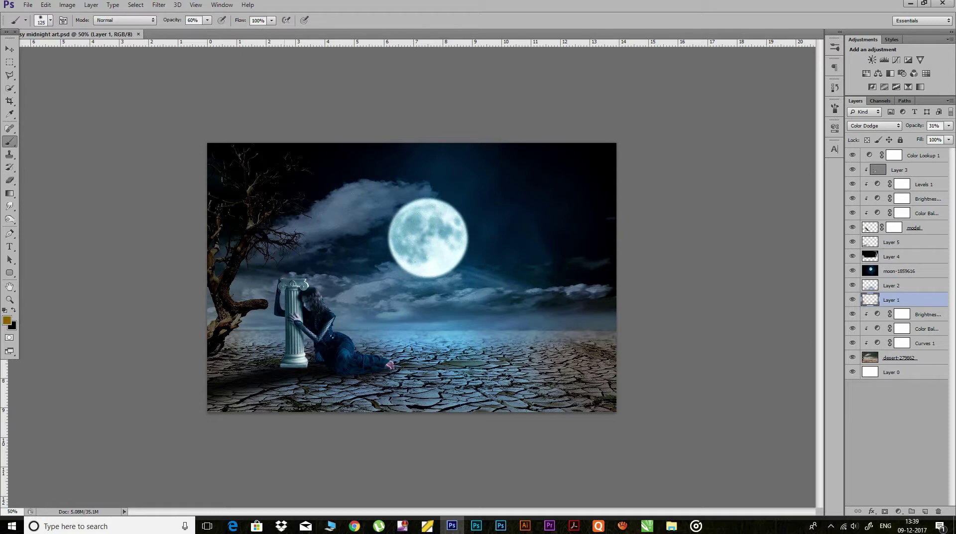
pyautogui.moveTo(172, 21); pyautogui.dragTo(150, 26)
pyautogui.moveTo(149, 26); pyautogui.dragTo(152, 26)
pyautogui.moveTo(172, 23); pyautogui.dragTo(198, 31)
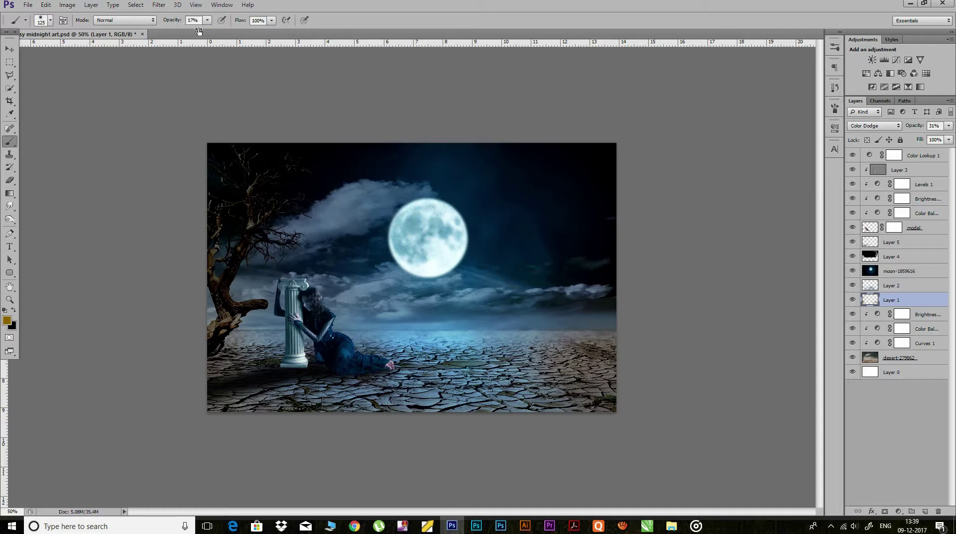
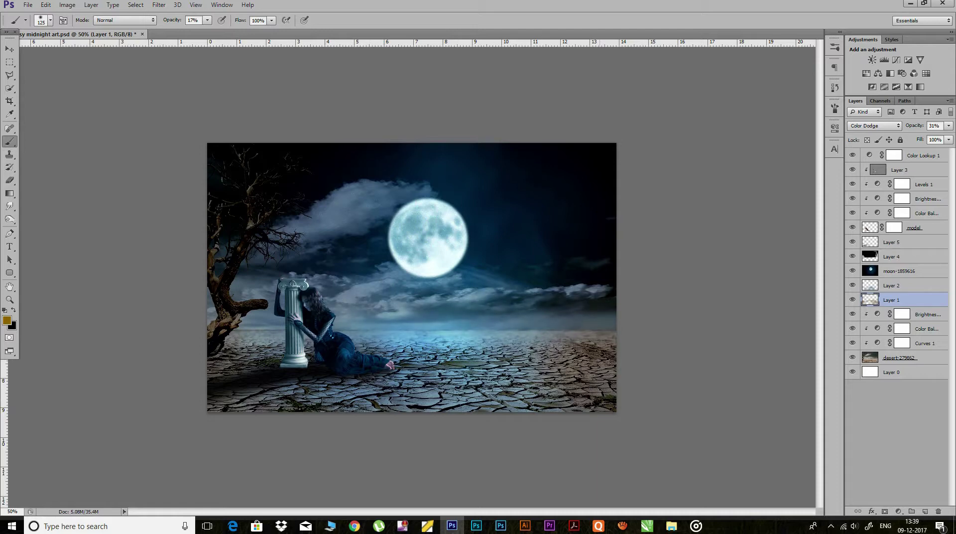
# Set a soft 200 px brush at 33% opacity, then select the moon-1859616 layer
pyautogui.moveTo(172, 23); pyautogui.dragTo(179, 23)
pyautogui.press(']')
pyautogui.press(']')
pyautogui.click(50, 19)
pyautogui.click(46, 21)
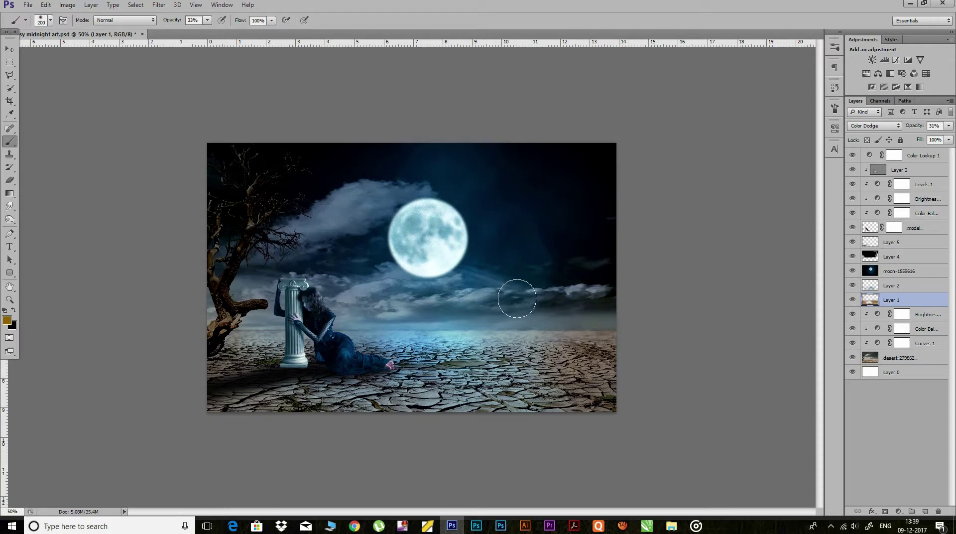
pyautogui.click(912, 271)
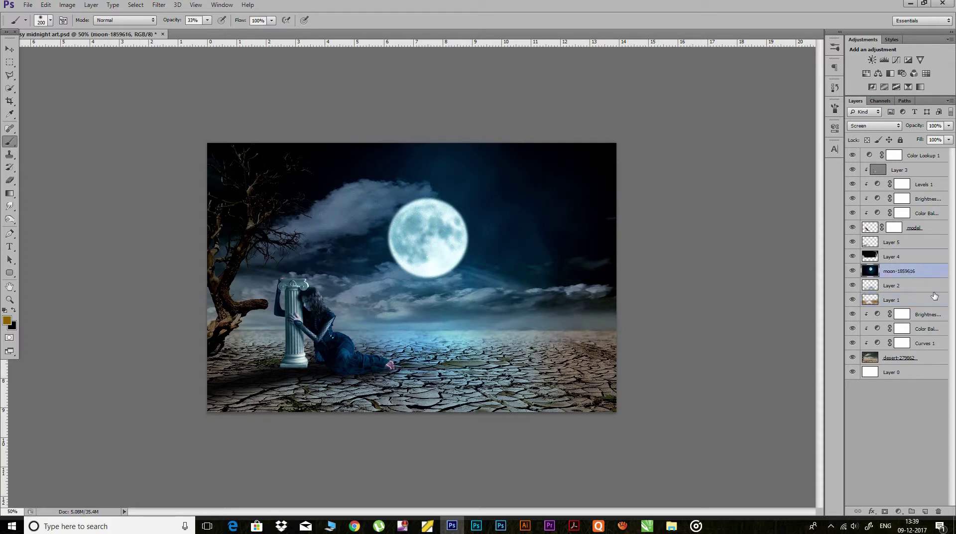
# Add a new Layer 6 above the moon in Color Dodge blend mode
pyautogui.click(924, 511)
pyautogui.click(872, 126)
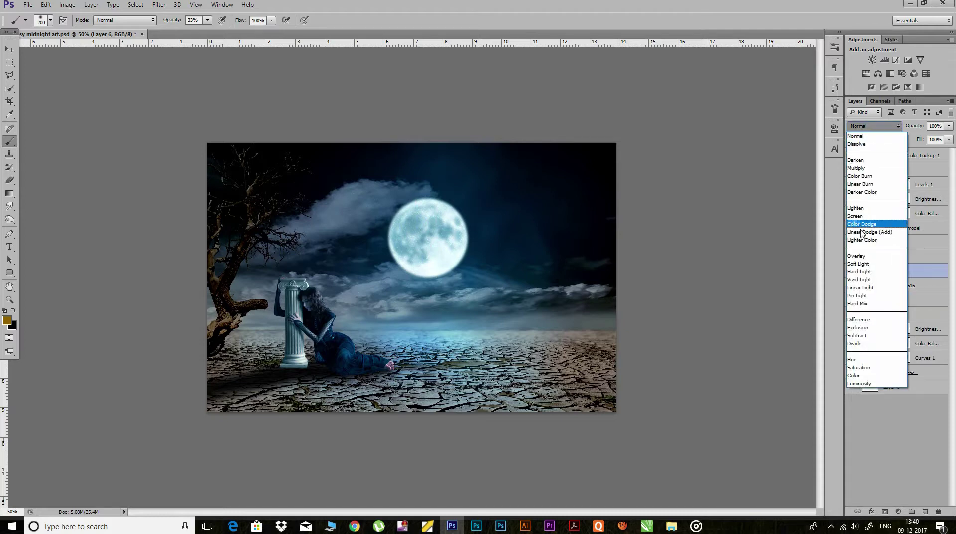
pyautogui.click(868, 226)
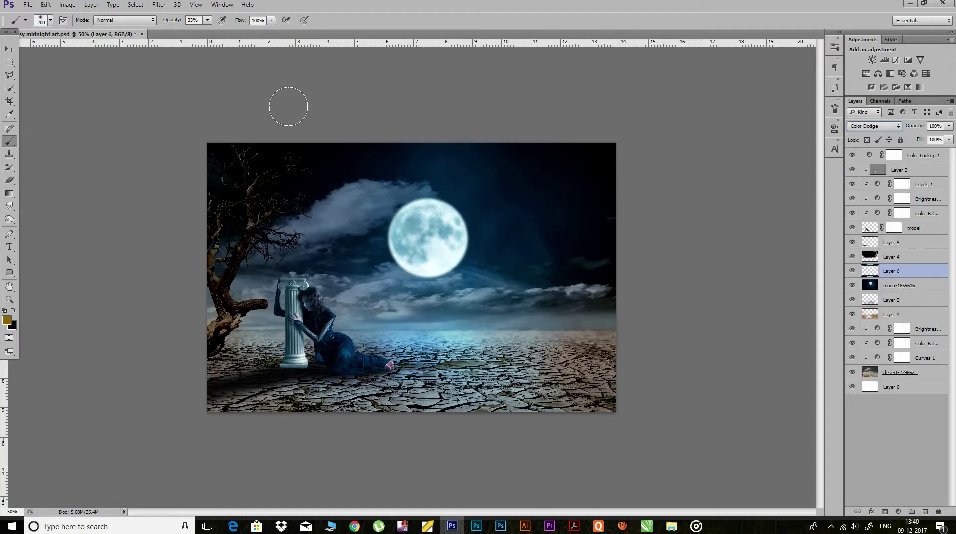
# Paint a faint glow on Layer 6 with a 5% opacity brush, then lower its opacity slightly
pyautogui.moveTo(179, 25); pyautogui.dragTo(165, 26)
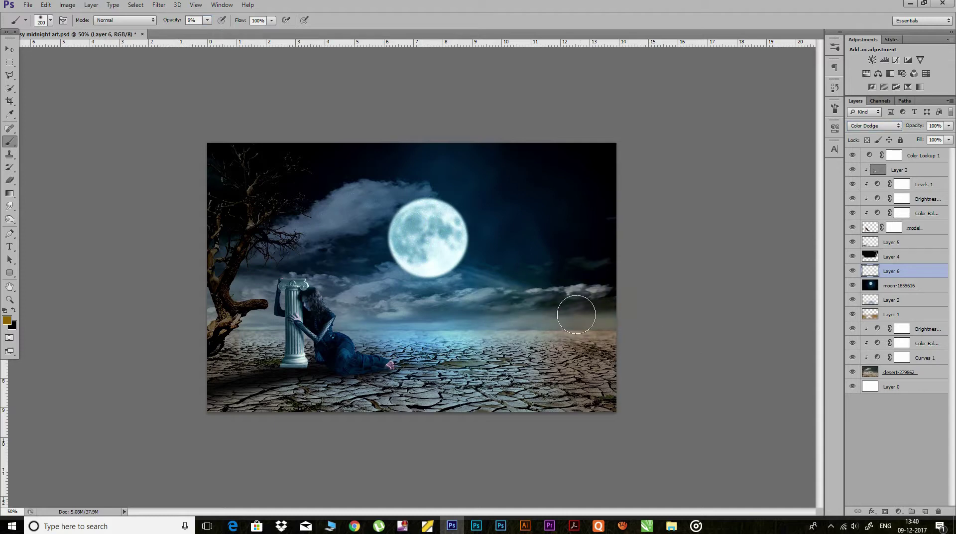
pyautogui.moveTo(173, 21); pyautogui.dragTo(169, 21)
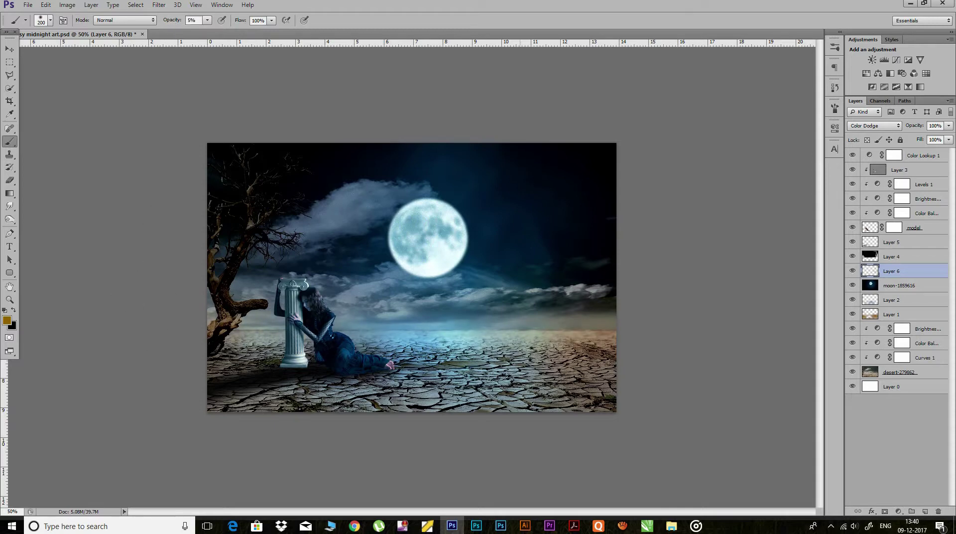
pyautogui.click(170, 261)
pyautogui.moveTo(917, 128); pyautogui.dragTo(906, 127)
# Add Layer 7 and set the foreground to a darker blue
pyautogui.click(924, 511)
pyautogui.click(7, 320)
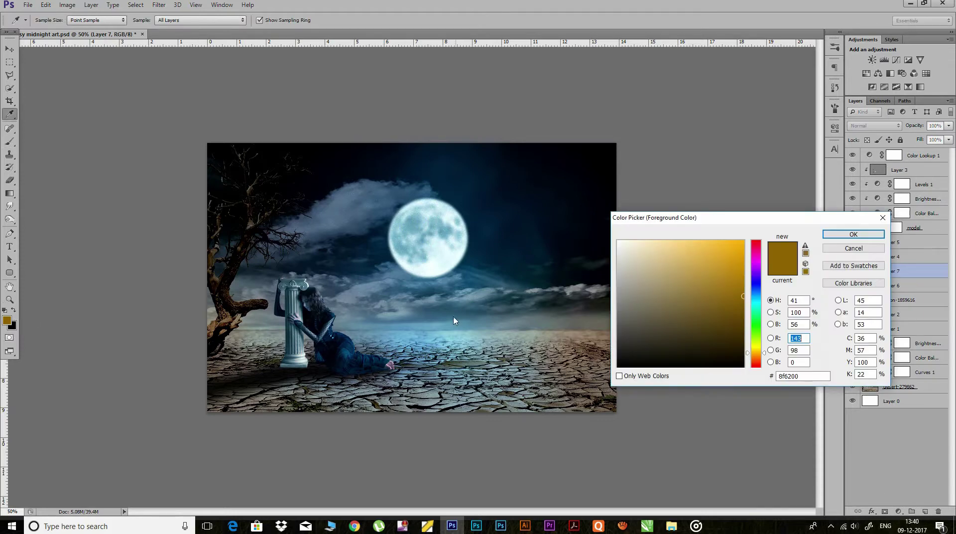
pyautogui.click(451, 319)
pyautogui.moveTo(677, 265); pyautogui.dragTo(684, 298)
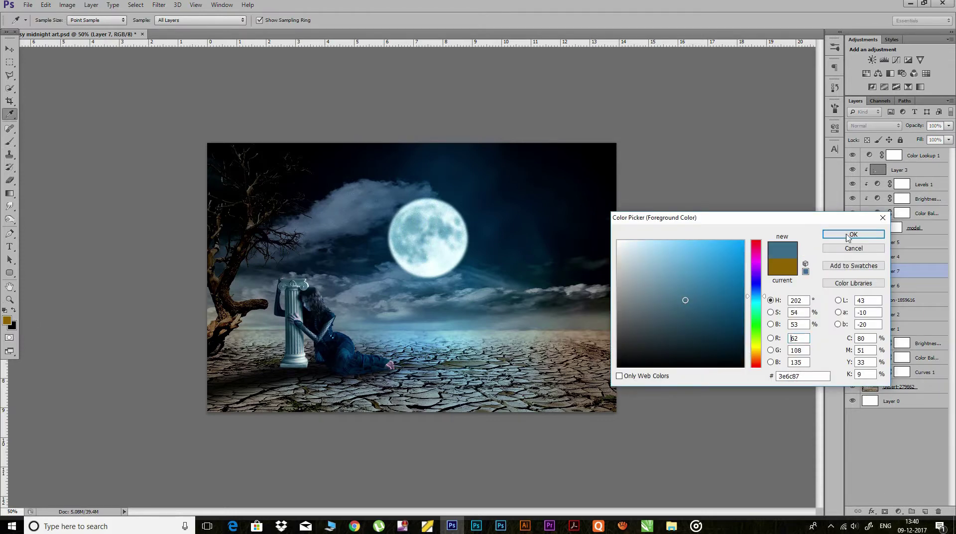
pyautogui.click(852, 234)
pyautogui.press('b')
# Set Layer 7 to Color Dodge and paint a faint 22%-opacity glow across the horizon
pyautogui.click(861, 125)
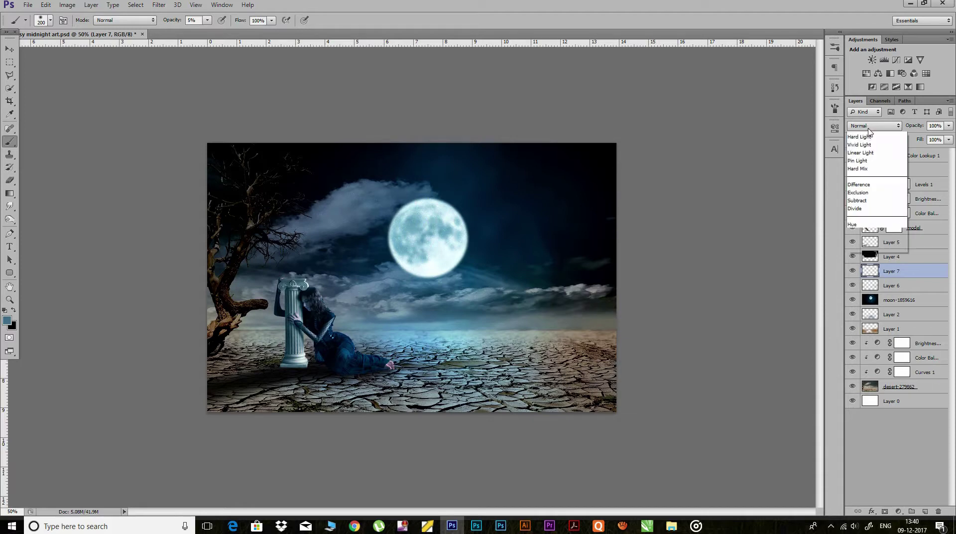
pyautogui.click(857, 224)
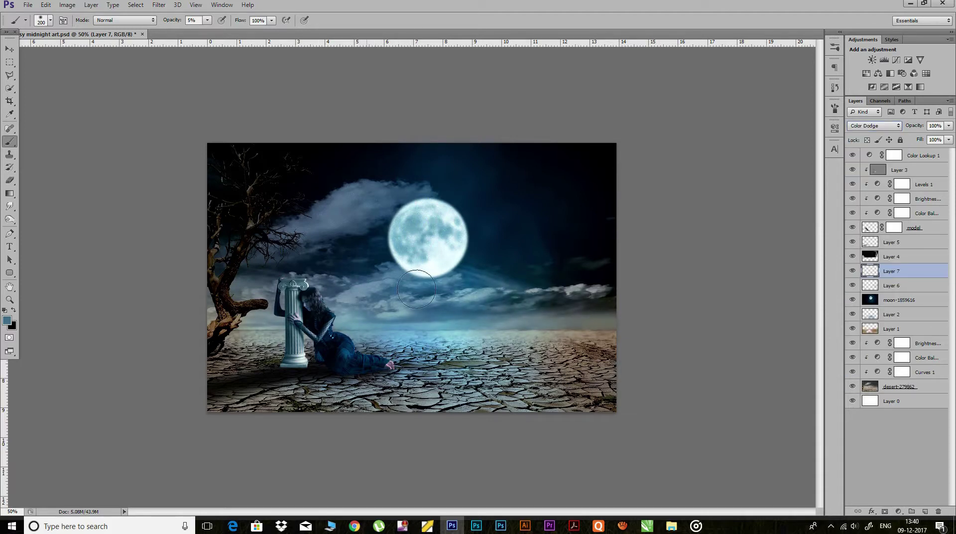
pyautogui.moveTo(171, 24); pyautogui.dragTo(179, 23)
pyautogui.moveTo(552, 321); pyautogui.dragTo(612, 326)
# Brush a cyan glow along the horizon and moon's left side, then lower Layer 7 to 38%
pyautogui.click(8, 320)
pyautogui.click(853, 233)
pyautogui.moveTo(398, 326)
pyautogui.mouseDown()
pyautogui.moveTo(562, 341)
pyautogui.moveTo(229, 336)
pyautogui.moveTo(284, 339)
pyautogui.mouseUp()
pyautogui.click(403, 221)
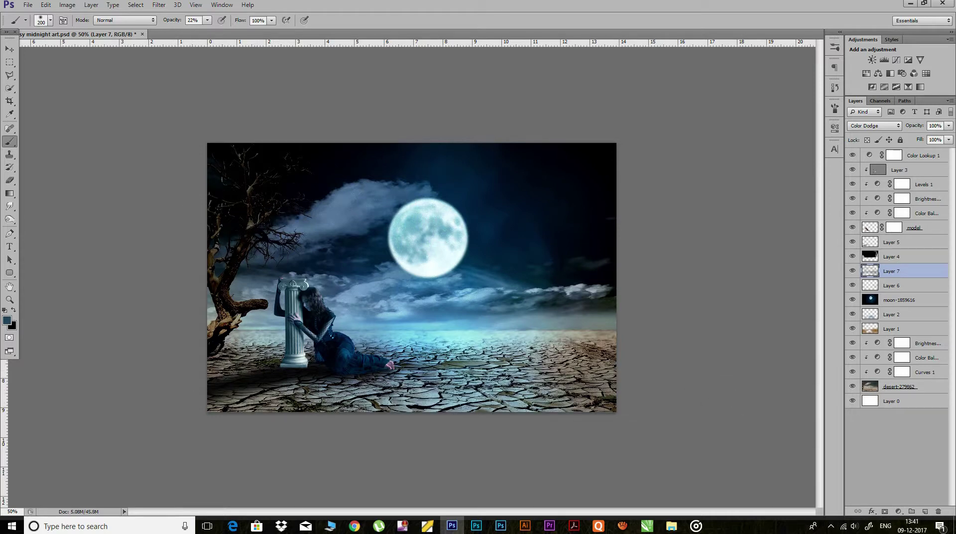
pyautogui.moveTo(918, 128)
pyautogui.mouseDown()
pyautogui.moveTo(898, 127)
pyautogui.moveTo(910, 128)
pyautogui.mouseUp()
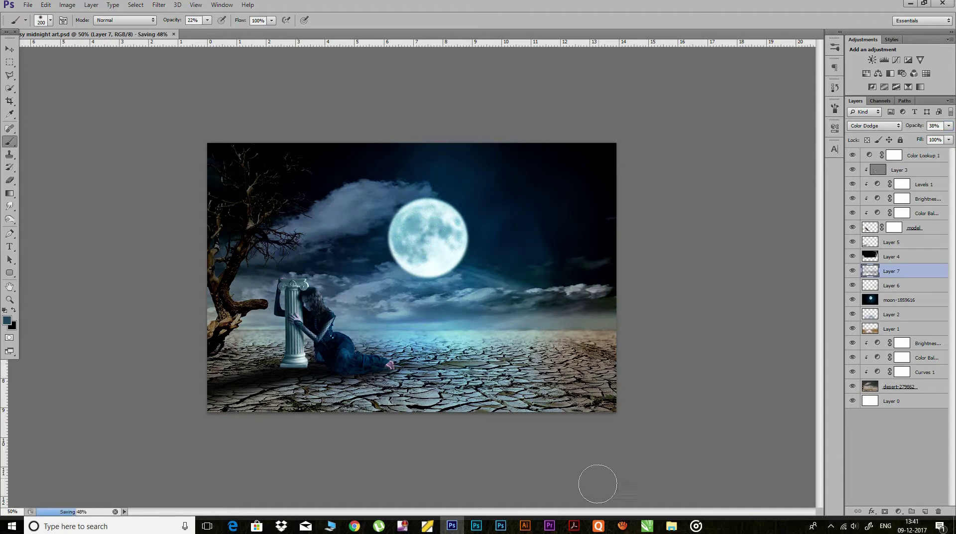
pyautogui.click(622, 525)
# Add Layer 8 and dab dark grey-blue into the top-left sky with a 900 px brush
pyautogui.click(542, 313)
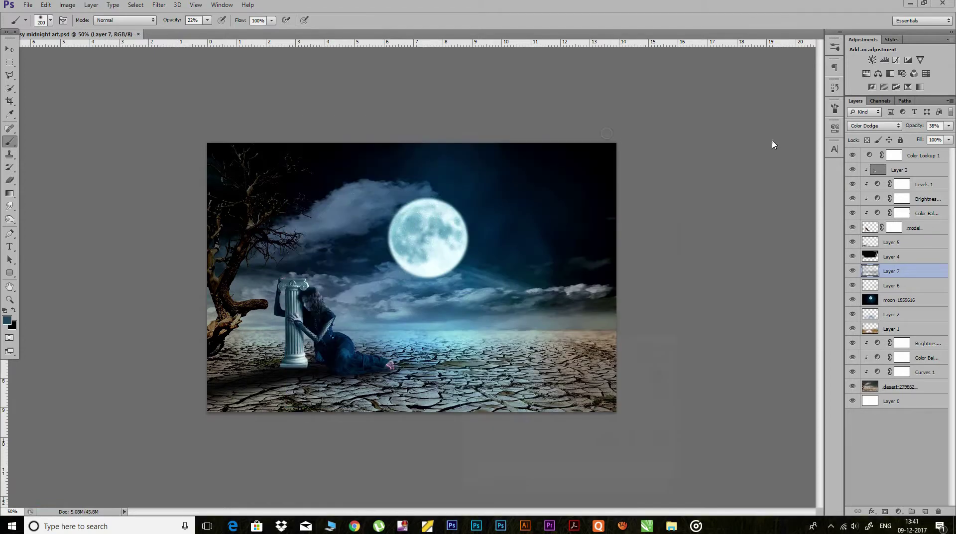
pyautogui.click(923, 512)
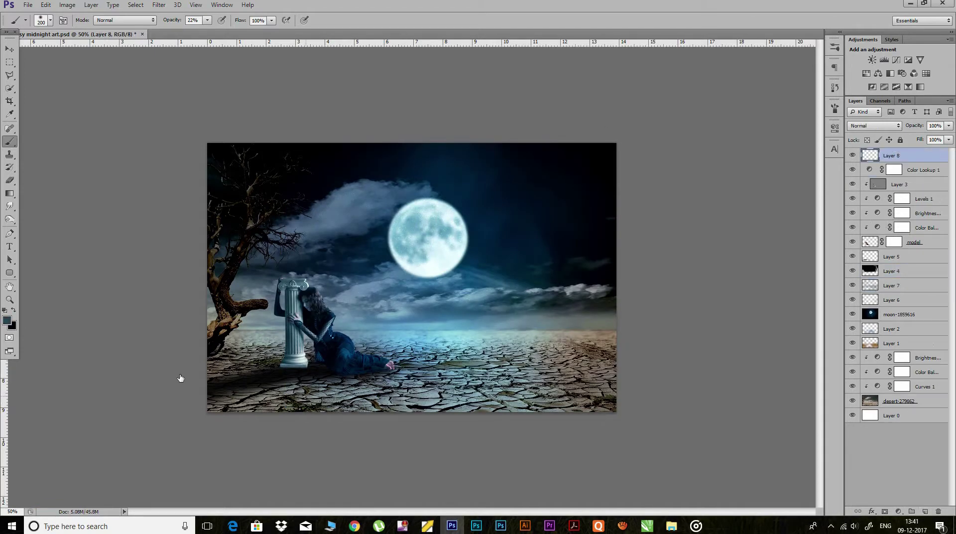
pyautogui.click(7, 321)
pyautogui.moveTo(694, 326); pyautogui.dragTo(636, 327)
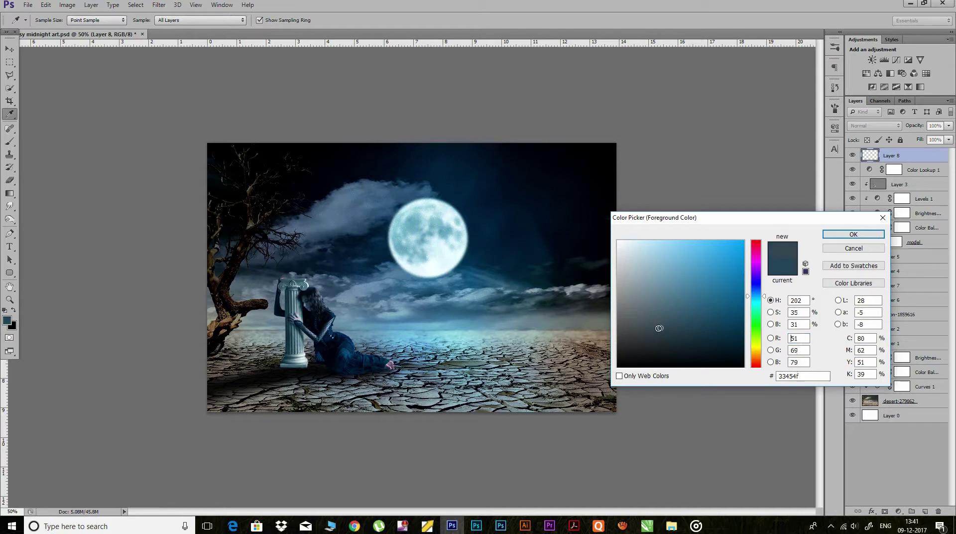
pyautogui.click(865, 231)
pyautogui.press('b')
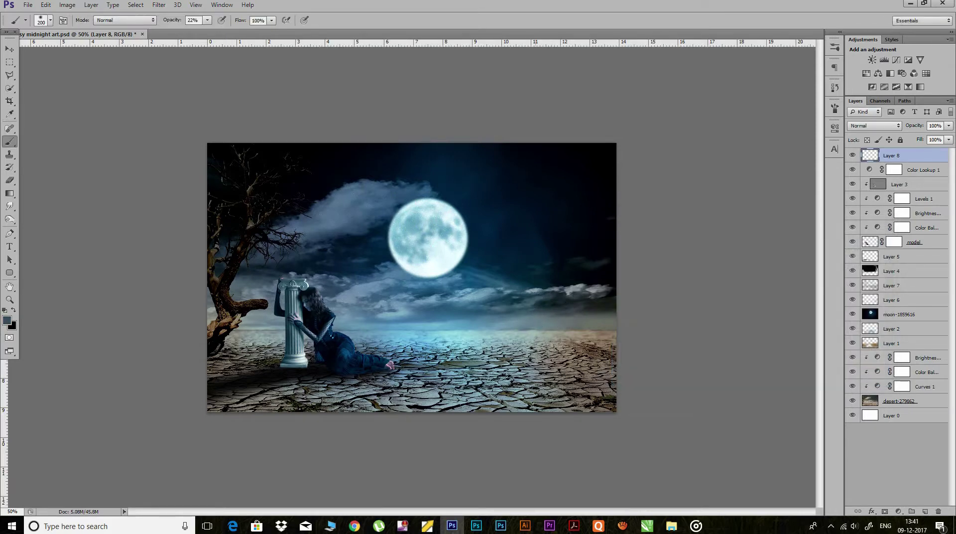
pyautogui.press(']')
pyautogui.press(']')
pyautogui.press(']')
pyautogui.click(215, 173)
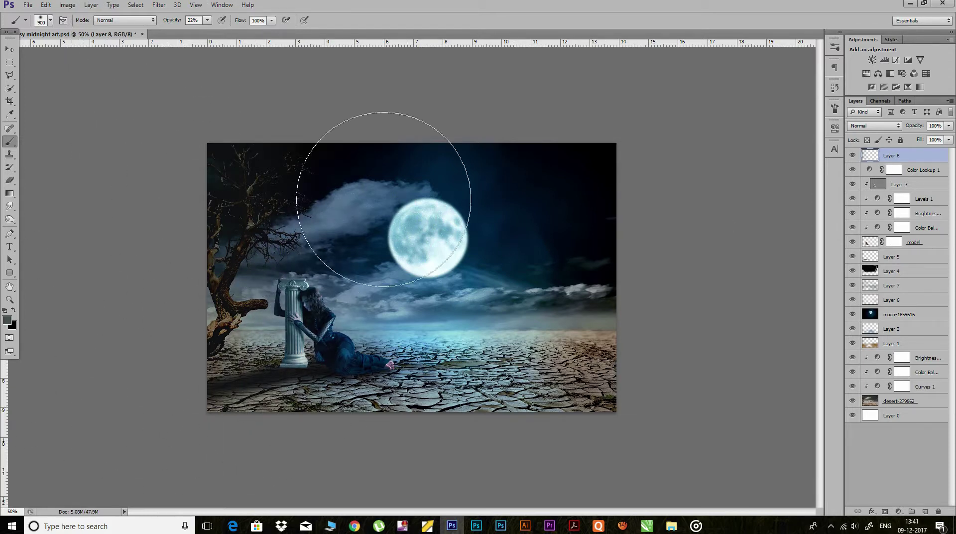
# Paint black along the bottom edge and top of the sky for a vignette
pyautogui.click(8, 322)
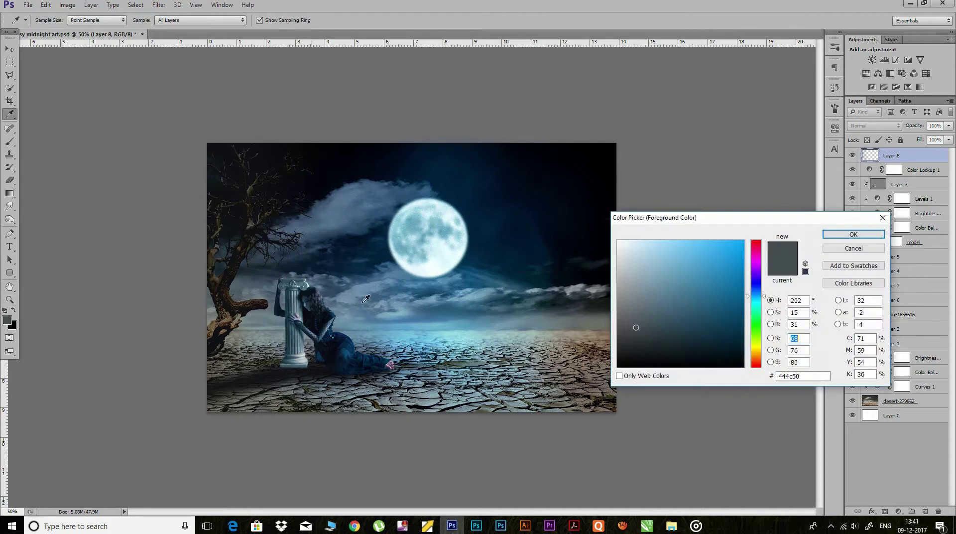
pyautogui.click(618, 367)
pyautogui.click(848, 234)
pyautogui.press('b')
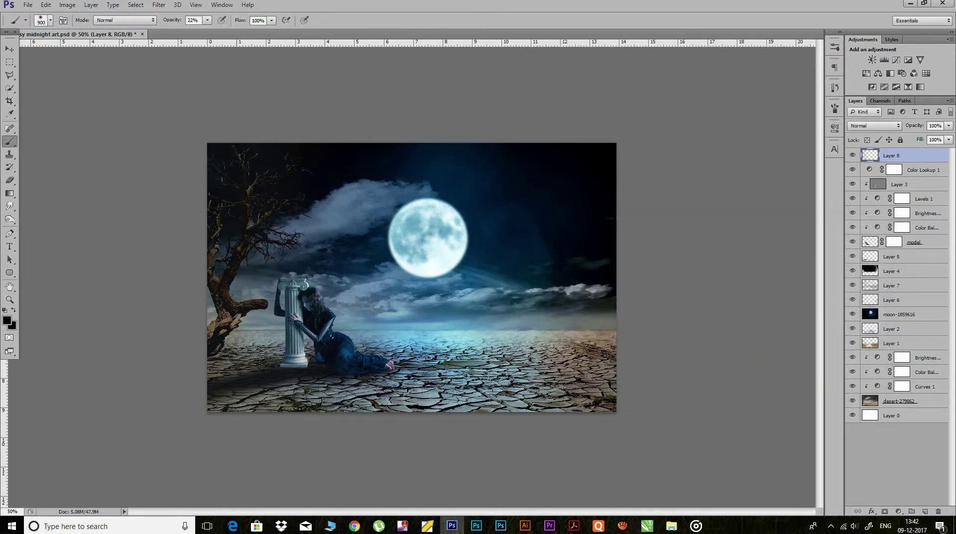
pyautogui.moveTo(214, 438); pyautogui.dragTo(607, 358)
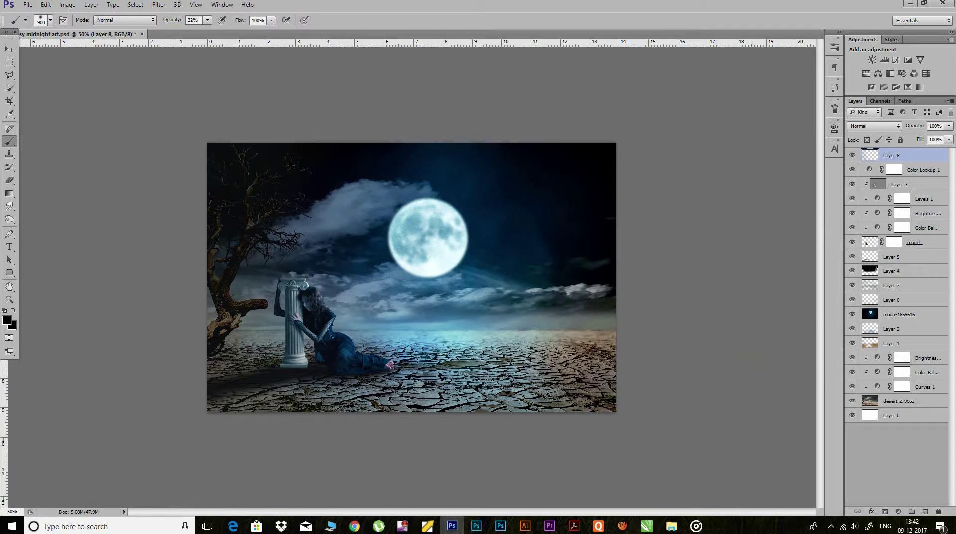
pyautogui.moveTo(639, 247); pyautogui.dragTo(216, 93)
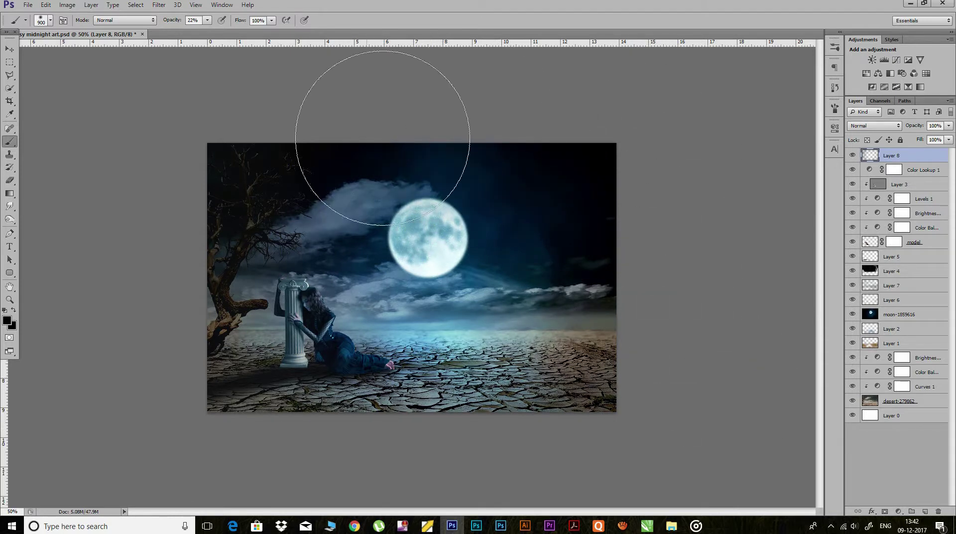
# Set brush opacity to 19%, fade Layer 8 to 77% opacity, and save
pyautogui.moveTo(177, 23); pyautogui.dragTo(170, 22)
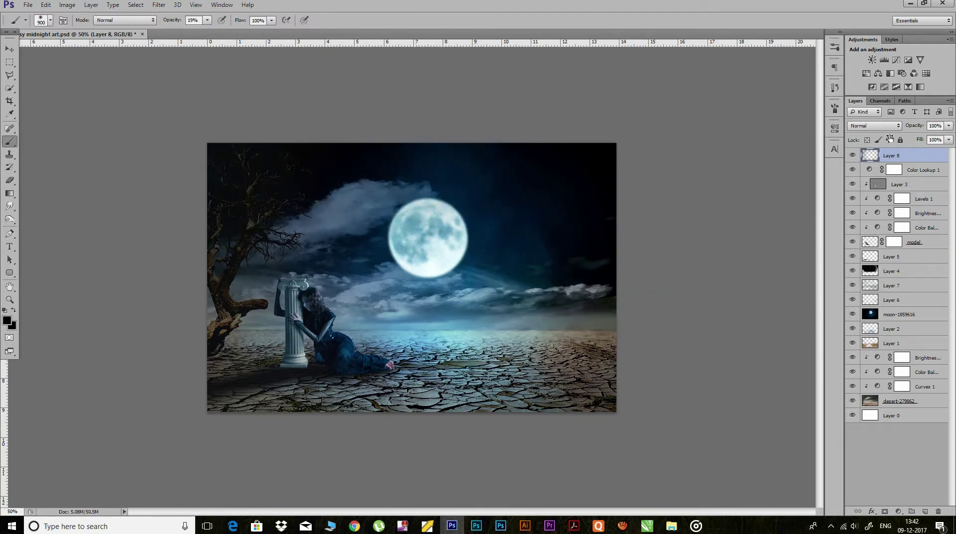
pyautogui.moveTo(919, 129); pyautogui.dragTo(890, 147)
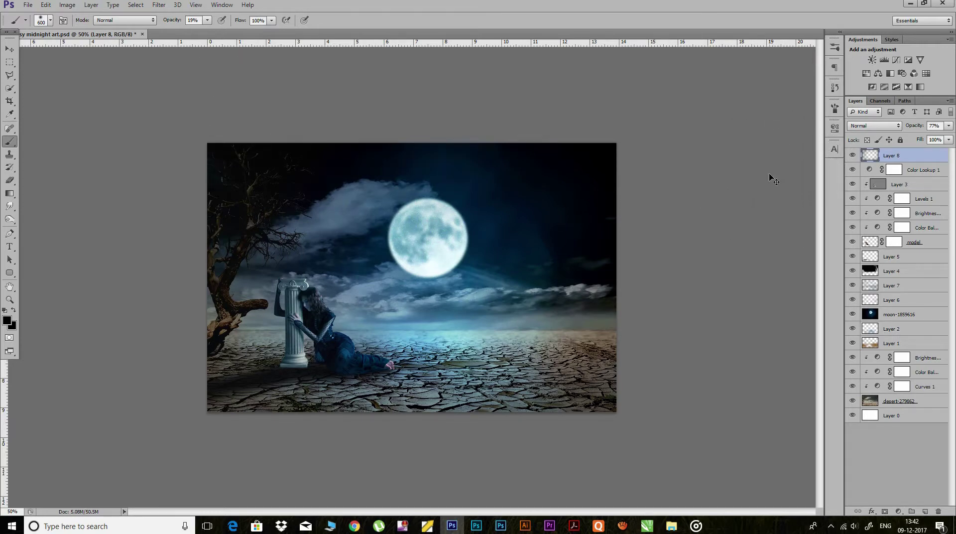
pyautogui.hotkey('ctrl', 's')
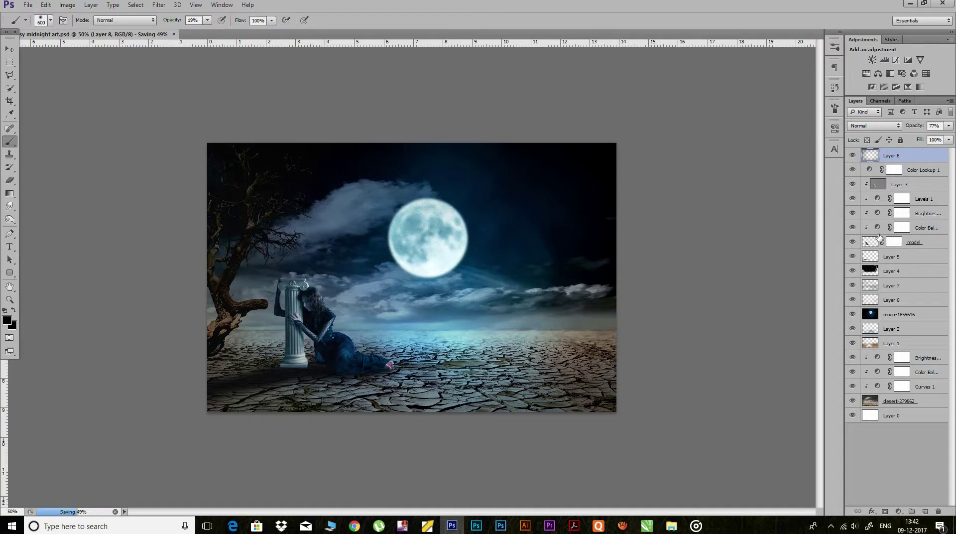
pyautogui.hotkey('ctrl', '+')
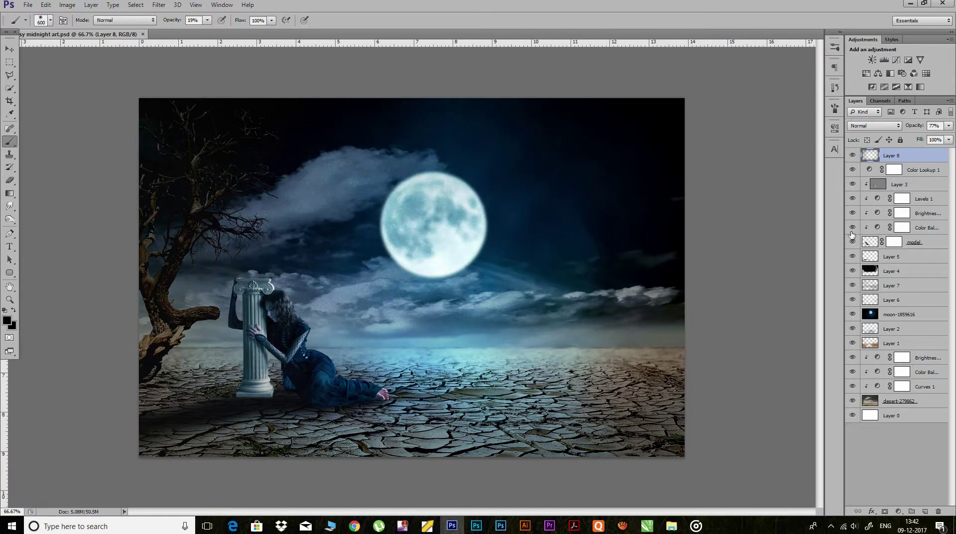
# Drop Layer 4's Color Dodge opacity to 51%, zoom back to 50%, and save
pyautogui.click(852, 271)
pyautogui.click(895, 272)
pyautogui.moveTo(924, 127); pyautogui.dragTo(909, 128)
pyautogui.press('Return')
pyautogui.hotkey('ctrl', '-')
pyautogui.hotkey('ctrl', 's')
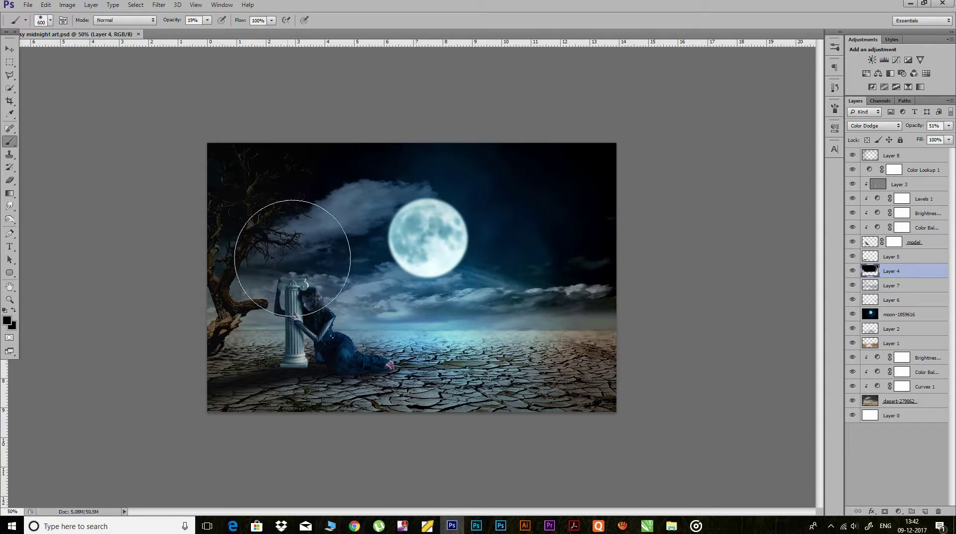
pyautogui.click(853, 401)
# Set the desert's Brightness/Contrast to about Brightness 24 and Contrast -18
pyautogui.click(920, 361)
pyautogui.doubleClick(879, 357)
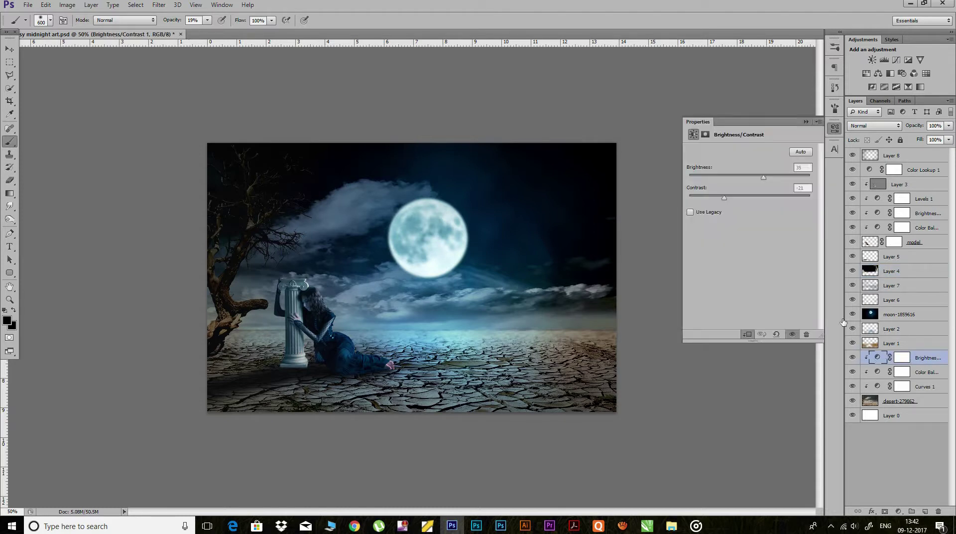
pyautogui.moveTo(764, 178); pyautogui.dragTo(752, 183)
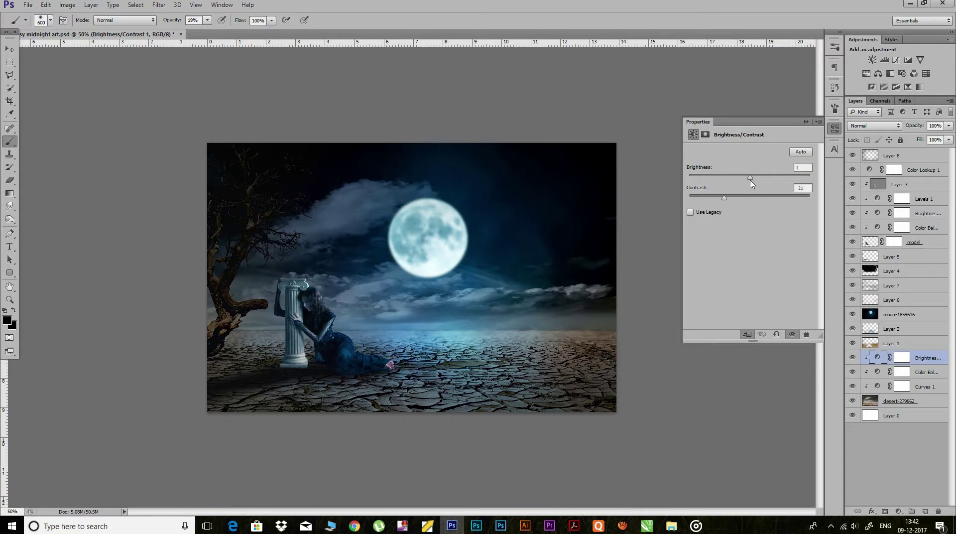
pyautogui.moveTo(728, 199)
pyautogui.mouseDown()
pyautogui.moveTo(738, 202)
pyautogui.moveTo(760, 180)
pyautogui.mouseUp()
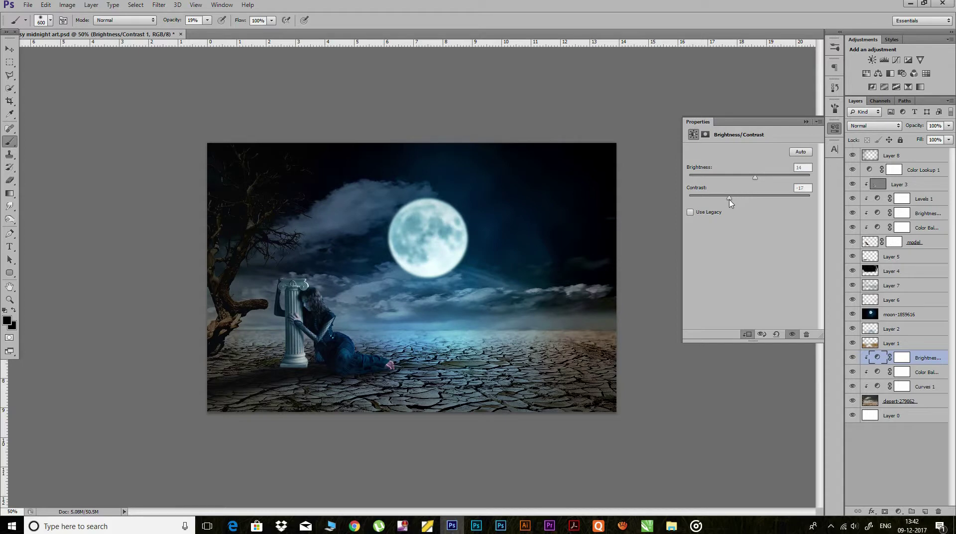
# Add a Levels 2 adjustment with white point near 231 and midtones 0.90, then save
pyautogui.click(898, 511)
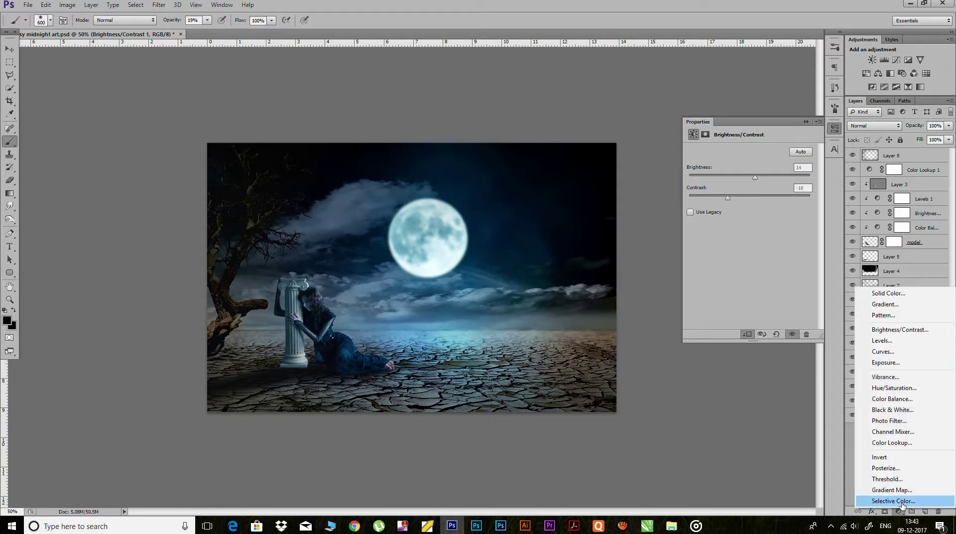
pyautogui.click(889, 341)
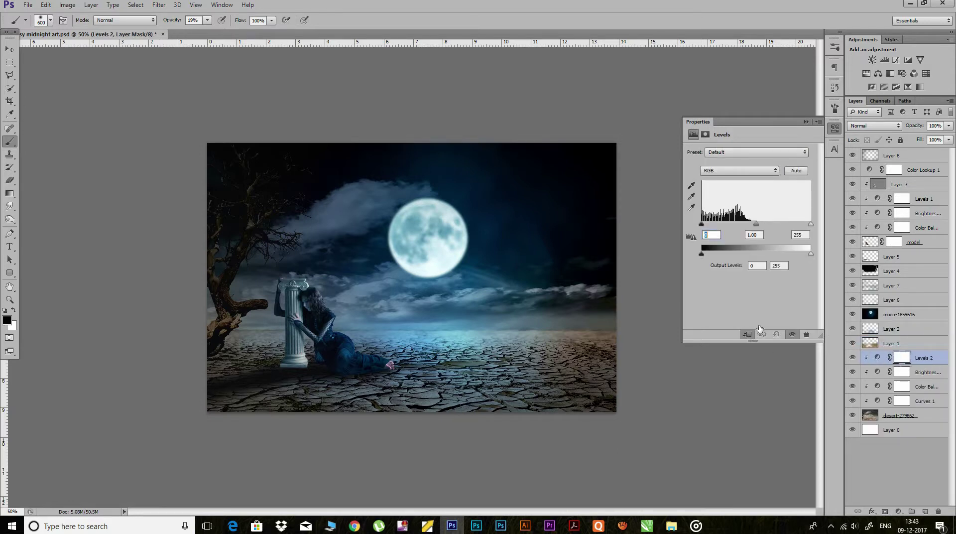
pyautogui.moveTo(810, 225); pyautogui.dragTo(701, 227)
pyautogui.moveTo(801, 225); pyautogui.dragTo(794, 225)
pyautogui.click(834, 127)
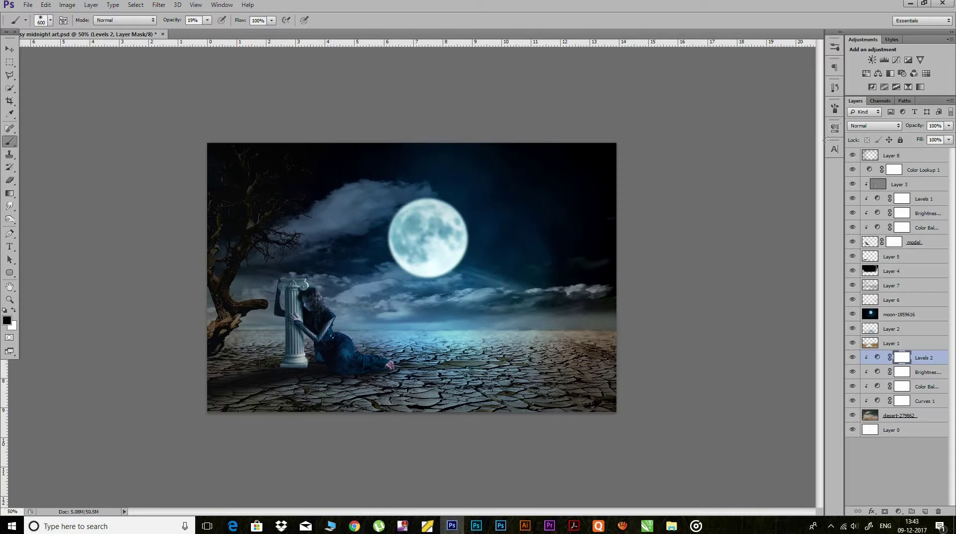
pyautogui.hotkey('ctrl', 's')
# Set the model's Levels 1 inputs to 20, 1.17 and 191, then add Layer 9 above Layer 8
pyautogui.click(869, 244)
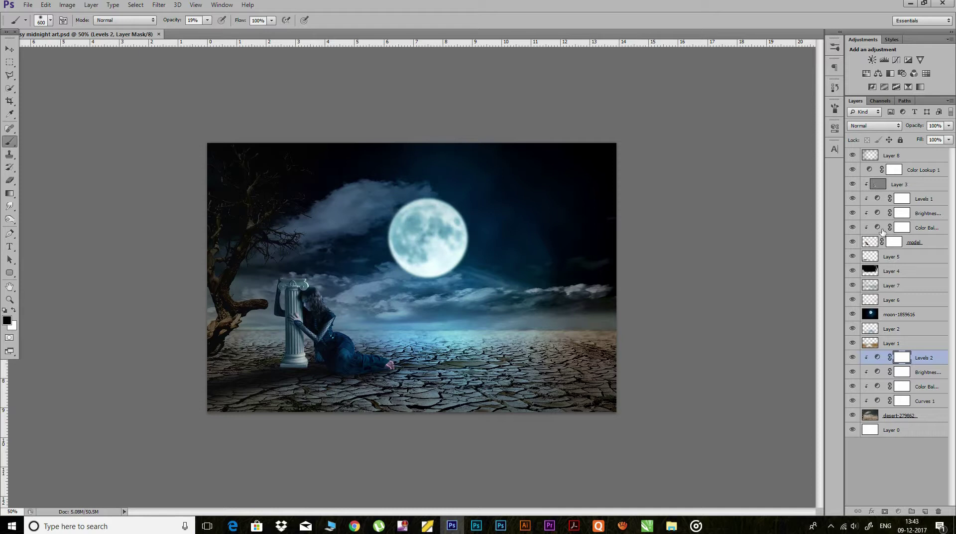
pyautogui.doubleClick(877, 199)
pyautogui.moveTo(789, 221); pyautogui.dragTo(771, 226)
pyautogui.moveTo(709, 226); pyautogui.dragTo(714, 229)
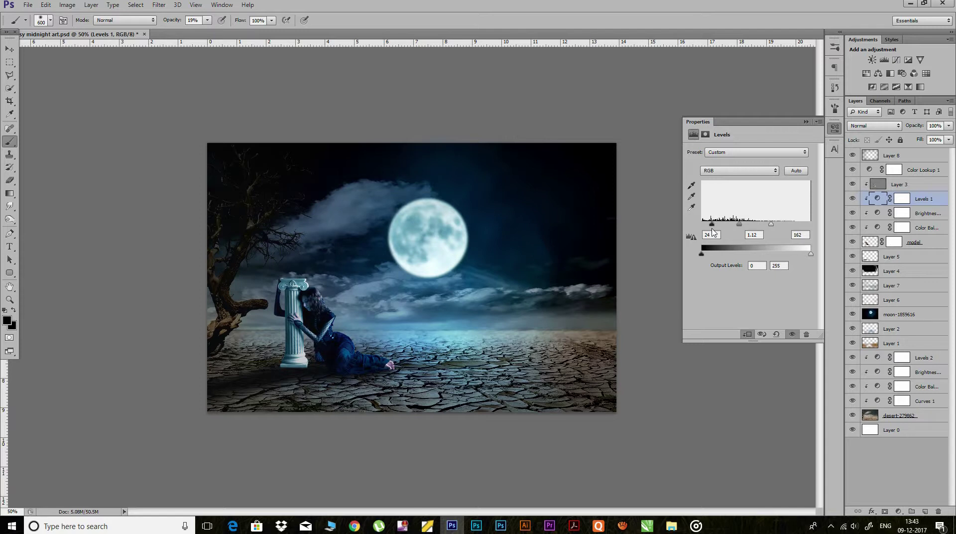
pyautogui.moveTo(739, 227); pyautogui.dragTo(709, 228)
pyautogui.moveTo(778, 224); pyautogui.dragTo(785, 227)
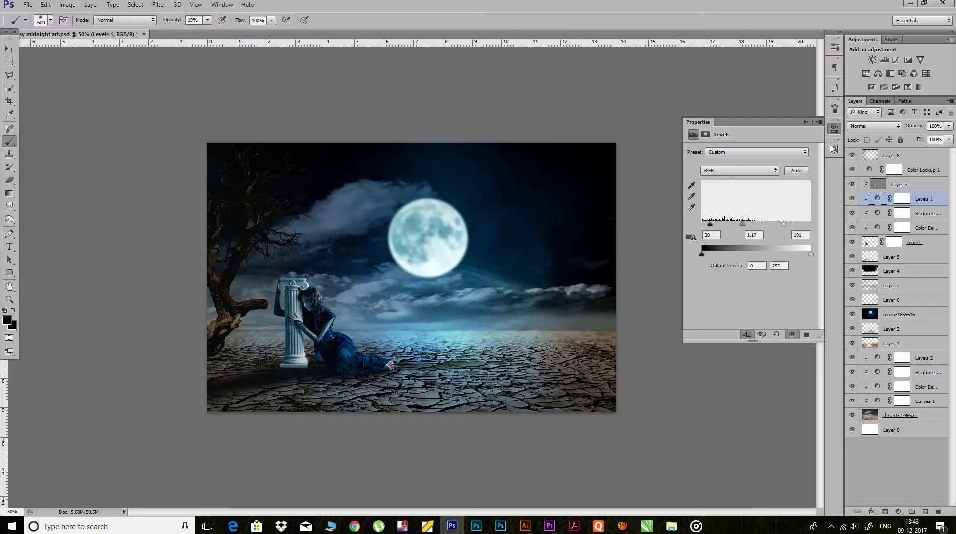
pyautogui.click(835, 131)
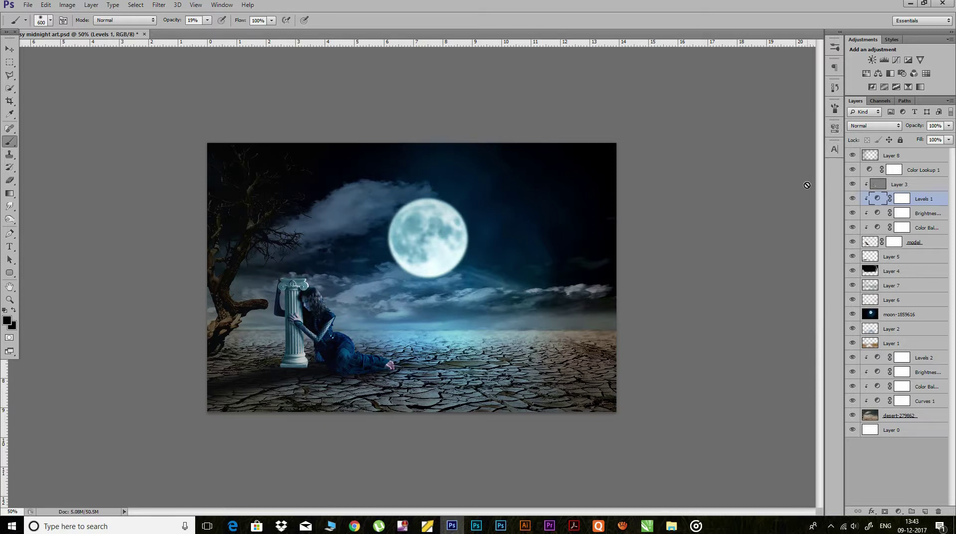
pyautogui.click(917, 157)
pyautogui.click(921, 507)
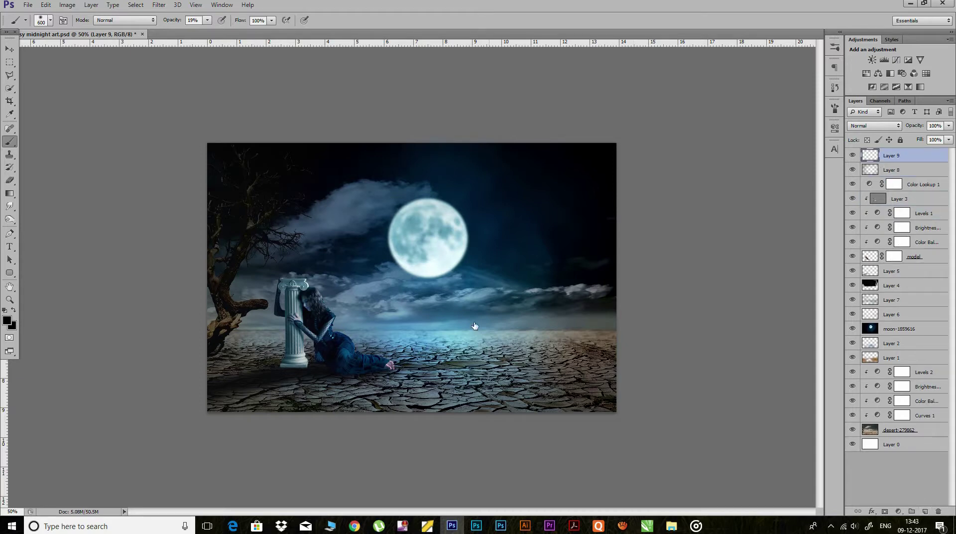
# Choose a 1200 px soft brush with black foreground at 43% opacity
pyautogui.click(50, 21)
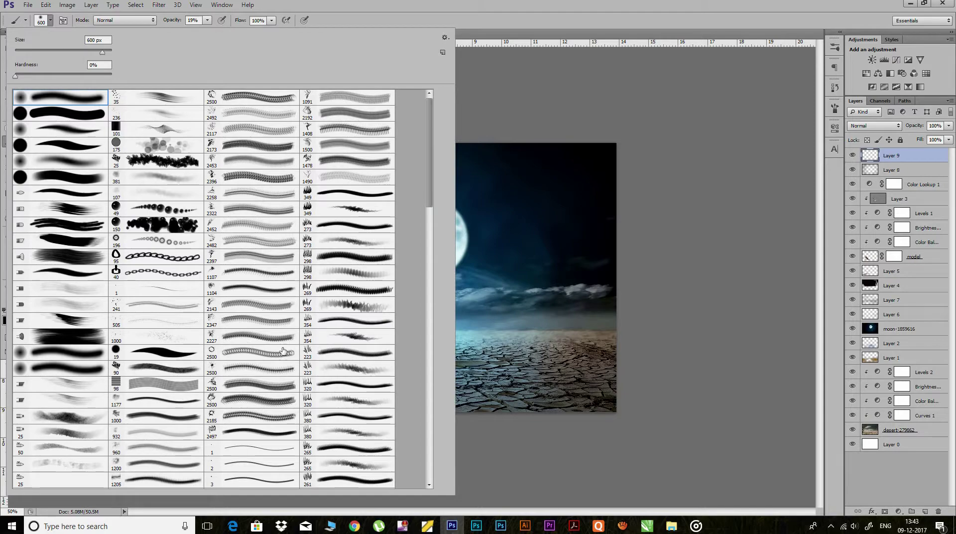
pyautogui.moveTo(429, 210)
pyautogui.mouseDown()
pyautogui.moveTo(432, 264)
pyautogui.moveTo(407, 324)
pyautogui.mouseUp()
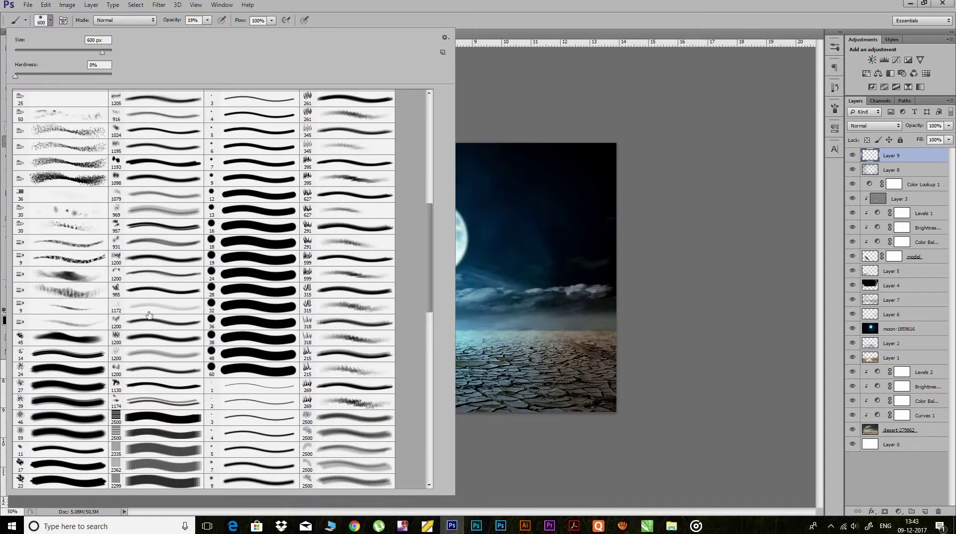
pyautogui.click(148, 321)
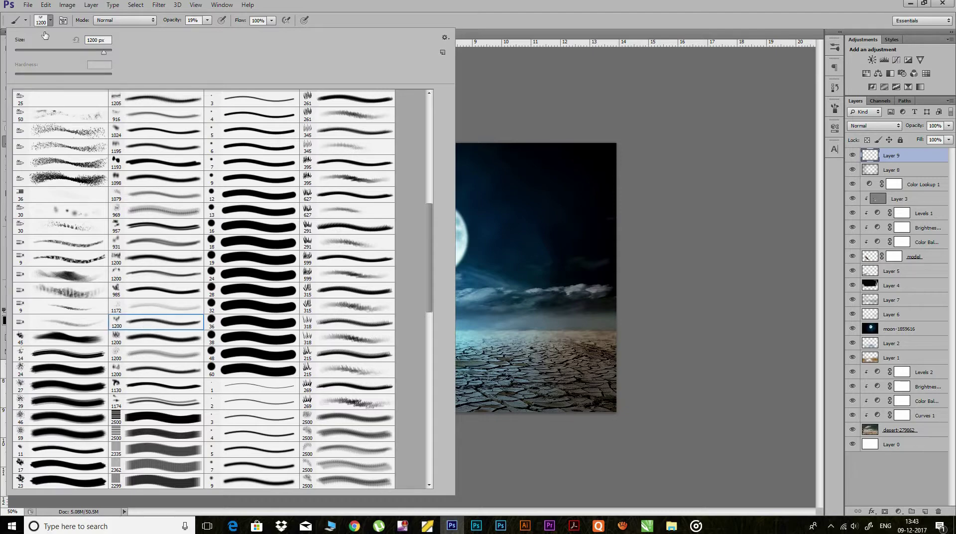
pyautogui.click(50, 23)
pyautogui.click(556, 86)
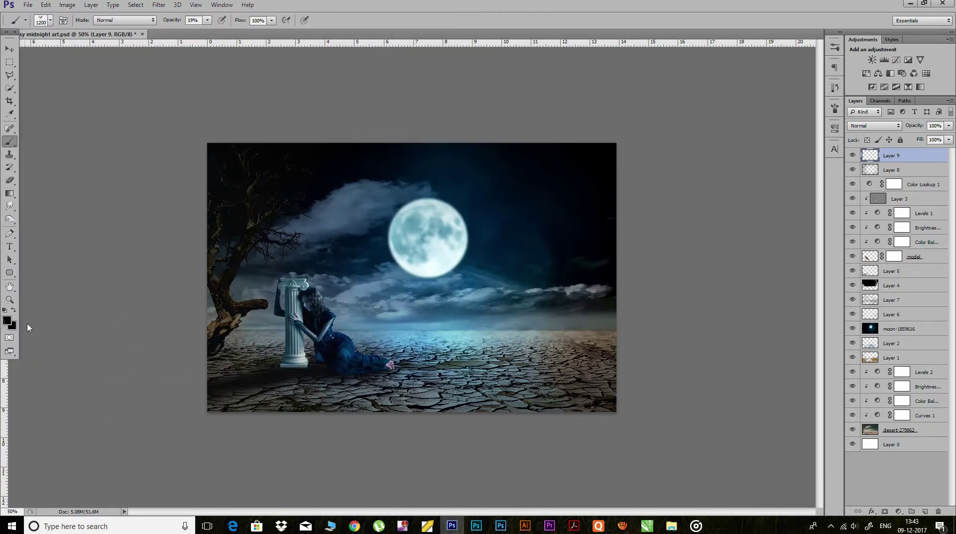
pyautogui.click(8, 321)
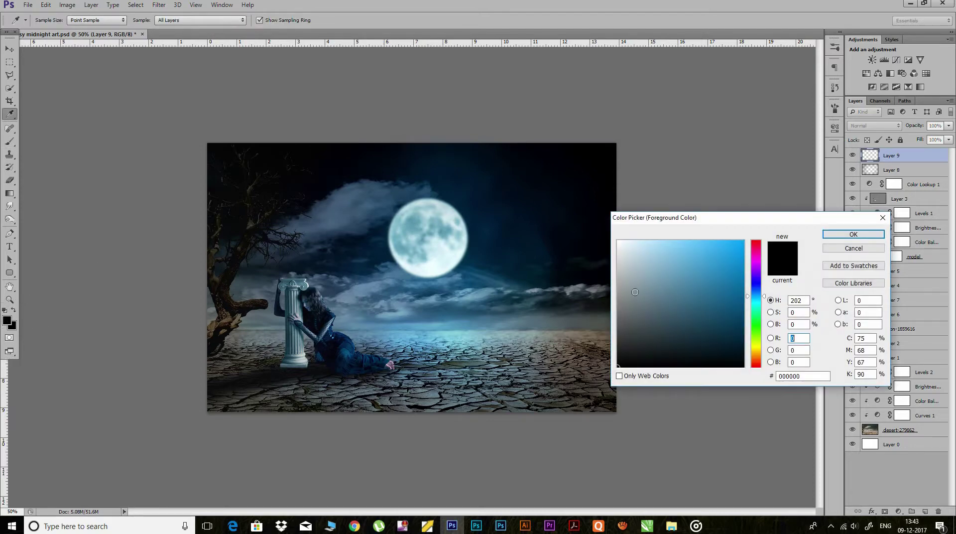
pyautogui.click(853, 233)
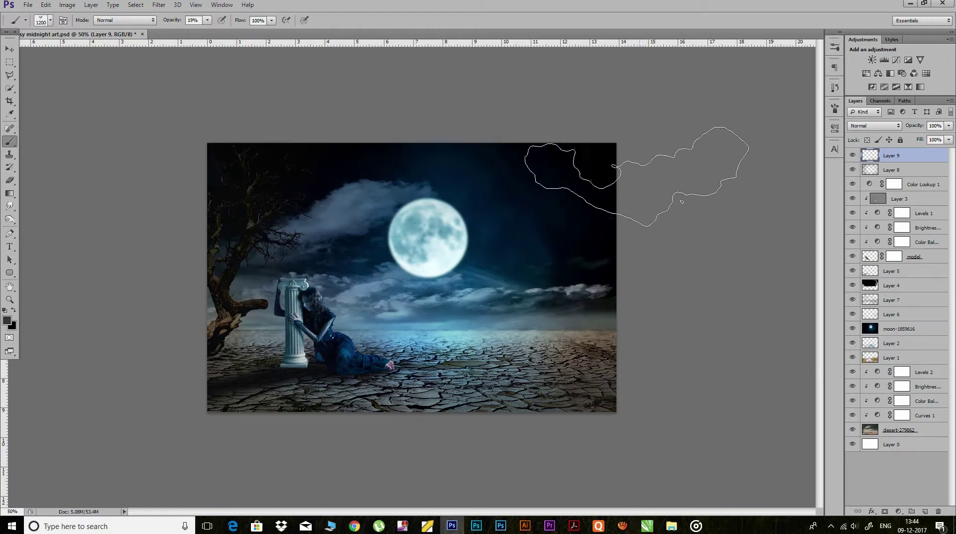
pyautogui.press('4')
pyautogui.press('3')
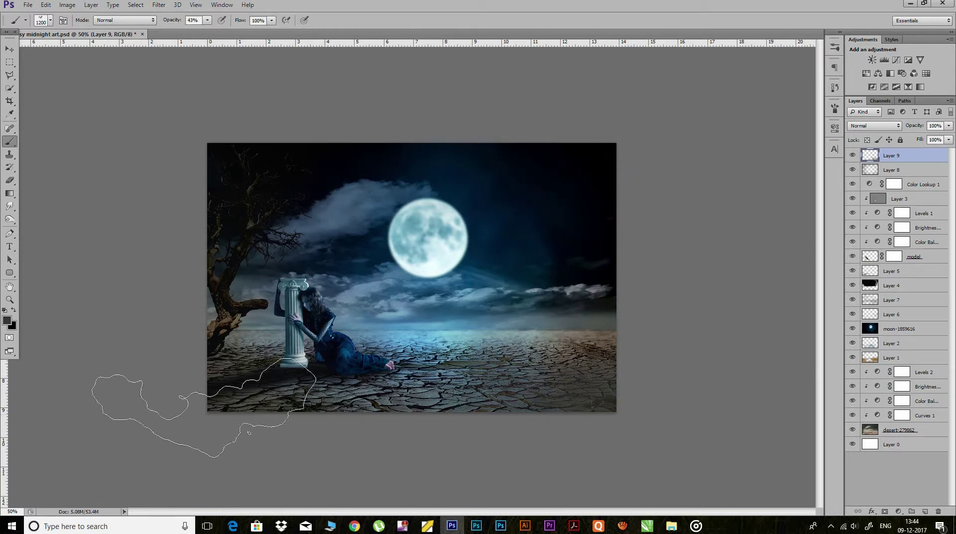
# Paint soft haze over the lower ground, upper sky and cracked foreground on Layer 9
pyautogui.moveTo(269, 443); pyautogui.dragTo(393, 433)
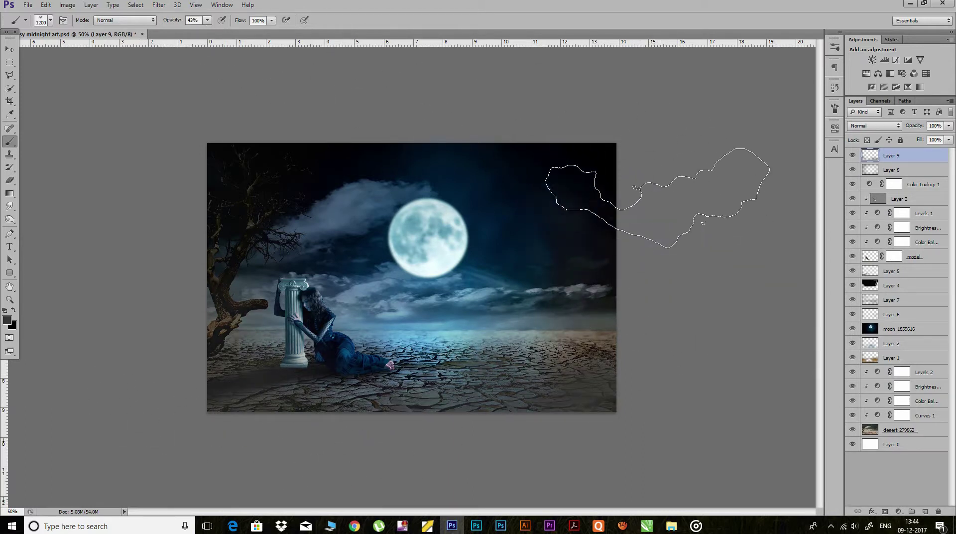
pyautogui.click(632, 169)
pyautogui.click(179, 213)
pyautogui.moveTo(219, 340); pyautogui.dragTo(601, 398)
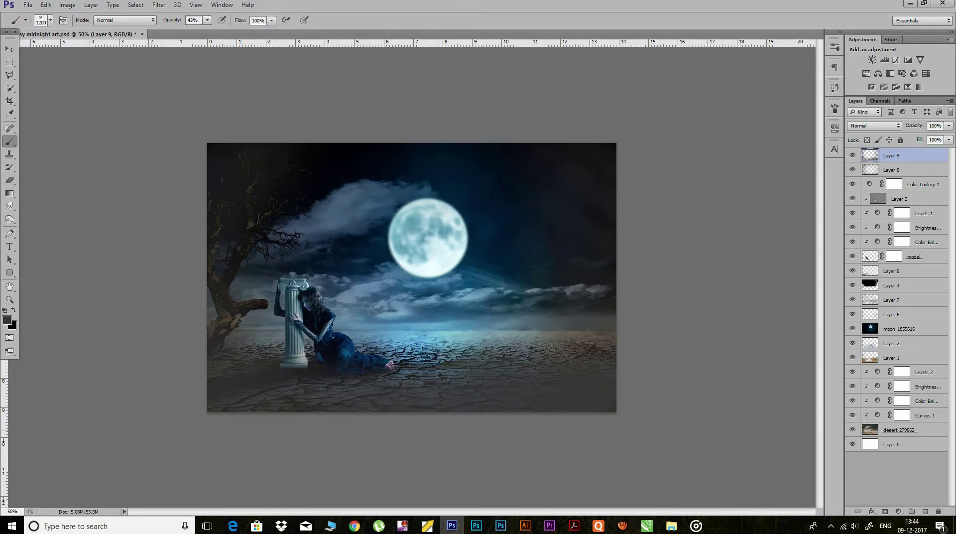
pyautogui.press('[')
pyautogui.press('[')
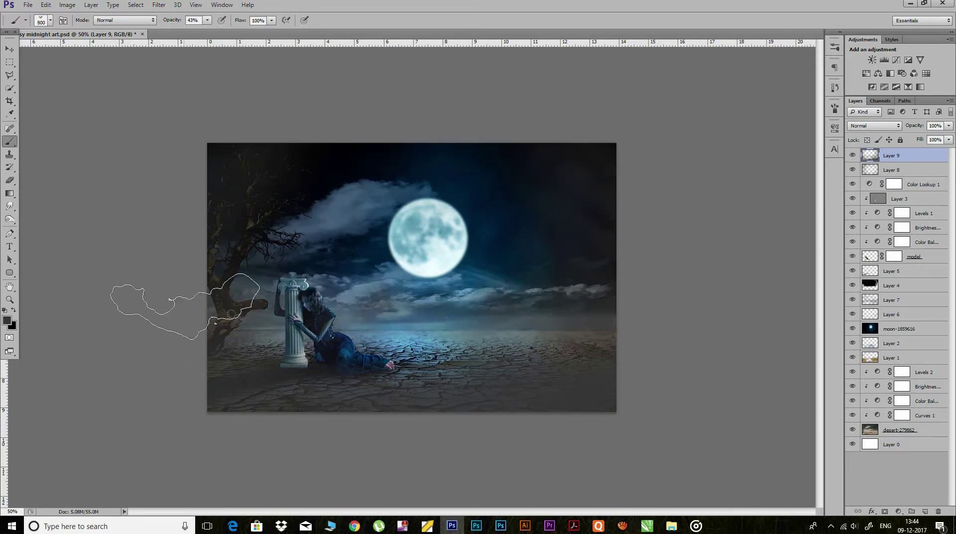
pyautogui.hotkey('ctrl', 'z')
# Blur Layer 9 with a 134.8-pixel Gaussian Blur
pyautogui.click(159, 5)
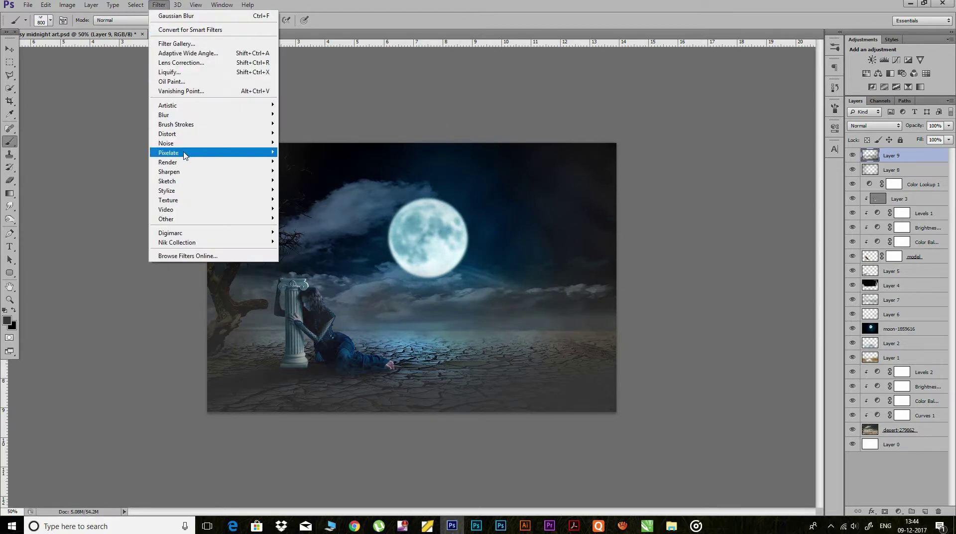
pyautogui.moveTo(163, 115)
pyautogui.click(120, 187)
pyautogui.moveTo(690, 236); pyautogui.dragTo(732, 237)
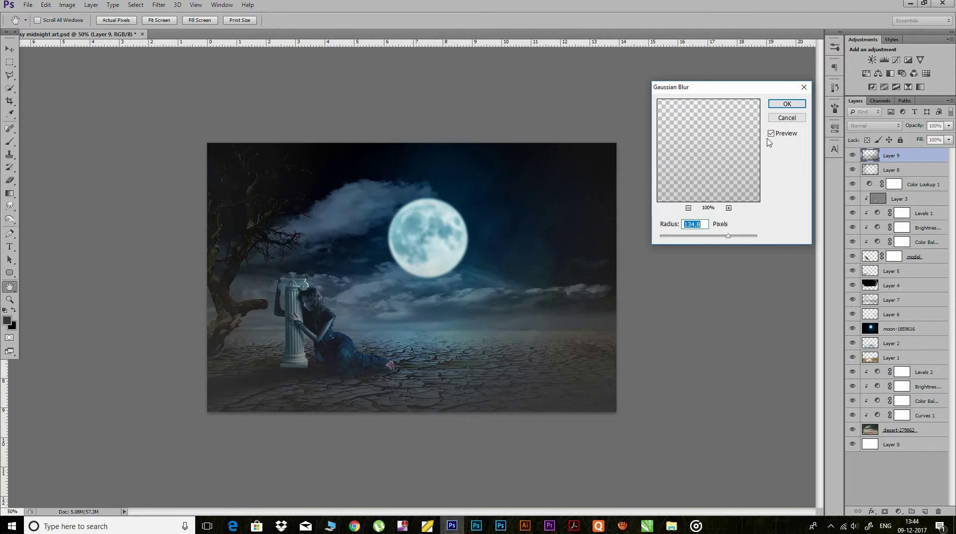
pyautogui.click(786, 104)
pyautogui.press('b')
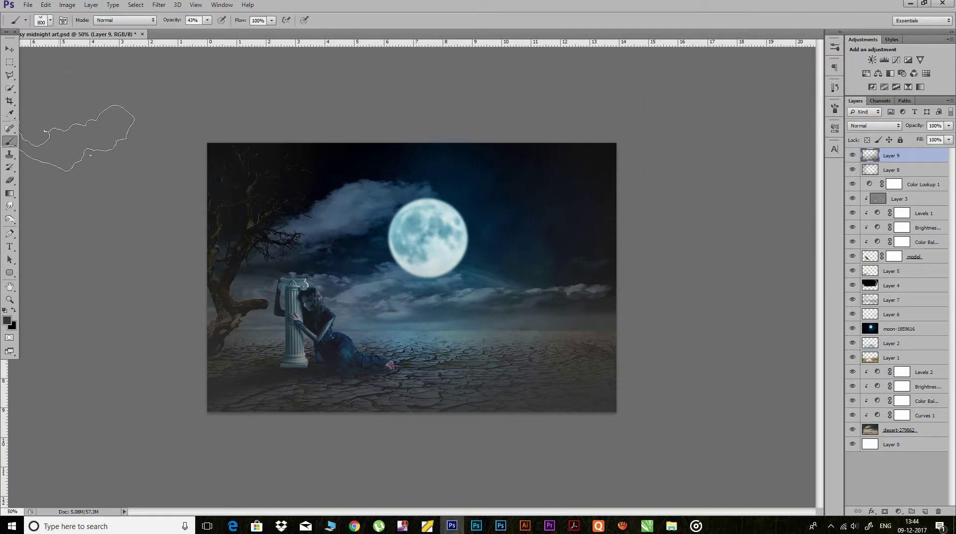
pyautogui.press('e')
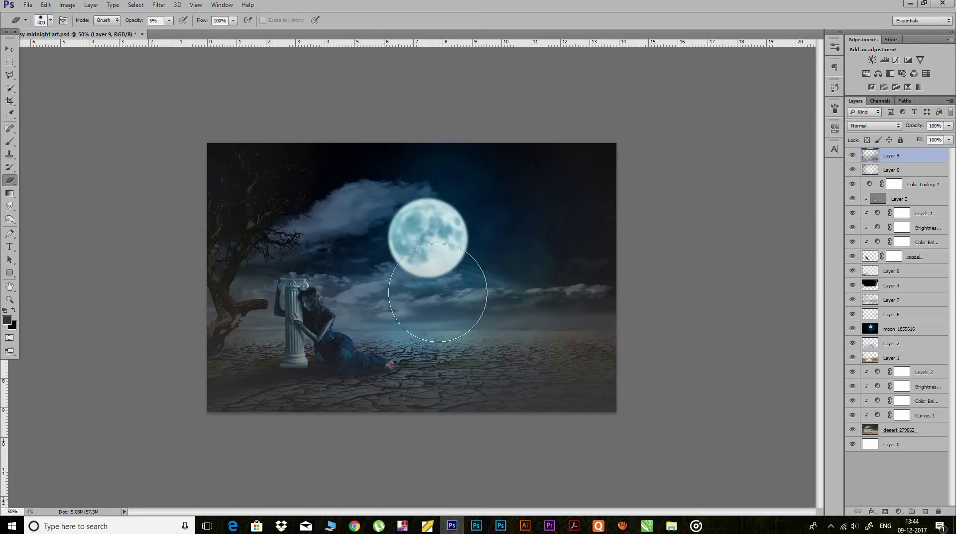
# Erase Layer 9's haze at 18% opacity over the horizon and tree branch, then select all layers
pyautogui.moveTo(131, 23); pyautogui.dragTo(137, 24)
pyautogui.moveTo(428, 334); pyautogui.dragTo(519, 342)
pyautogui.press('[')
pyautogui.press('[')
pyautogui.press('[')
pyautogui.moveTo(235, 306); pyautogui.dragTo(215, 345)
pyautogui.click(542, 336)
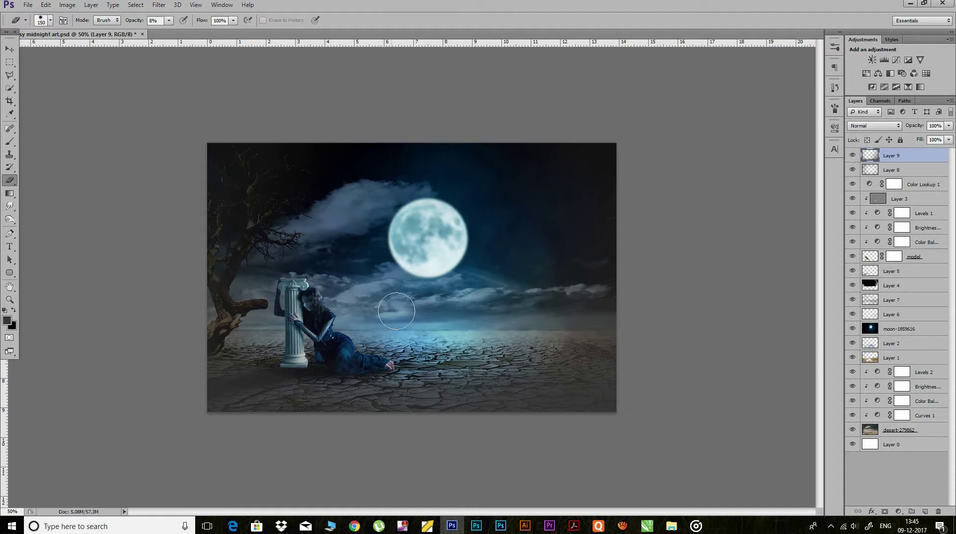
pyautogui.keyDown('shift'); pyautogui.click(916, 444); pyautogui.keyUp('shift')
# Group all layers into Group 1 and stamp a merged copy as Layer 10
pyautogui.hotkey('ctrl', 'g')
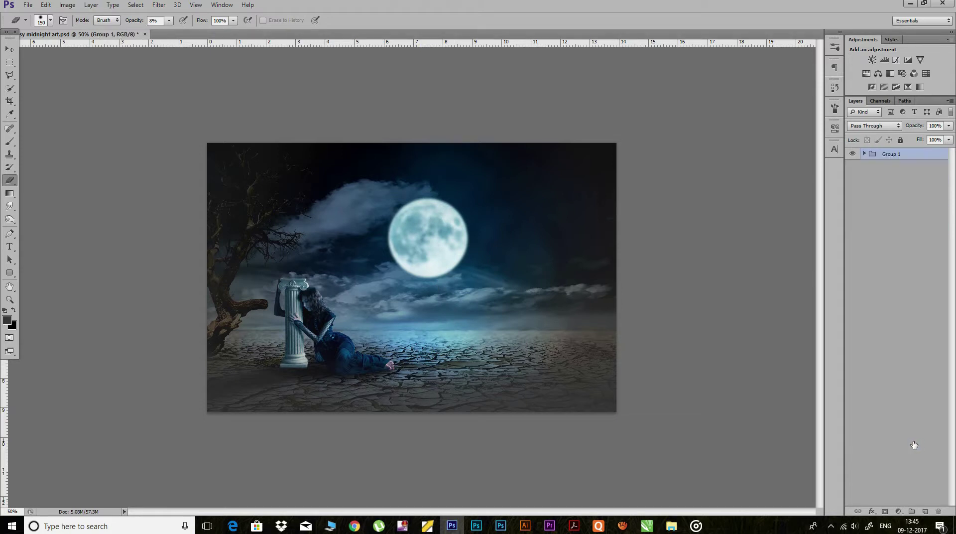
pyautogui.hotkey('ctrl', 'alt', 'shift', 'e')
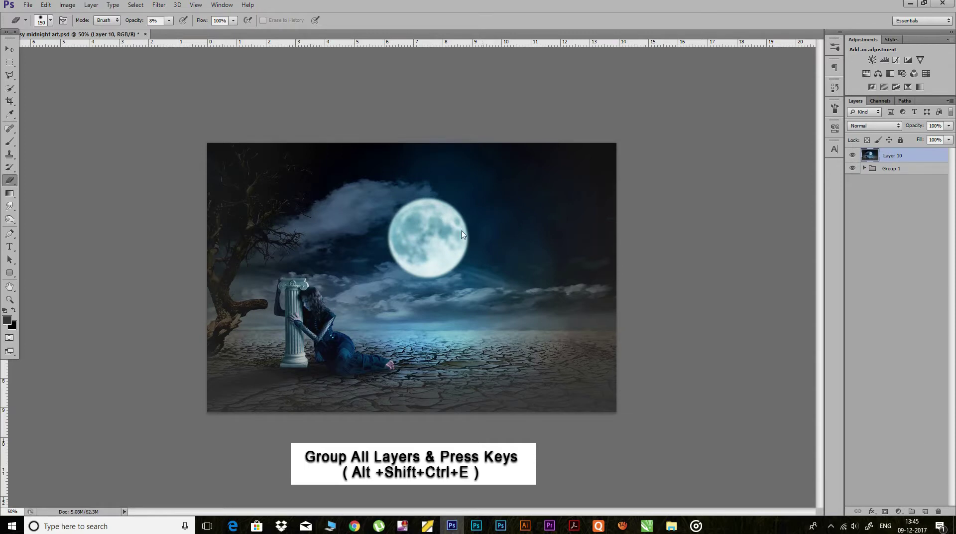
pyautogui.click(158, 5)
pyautogui.moveTo(177, 242)
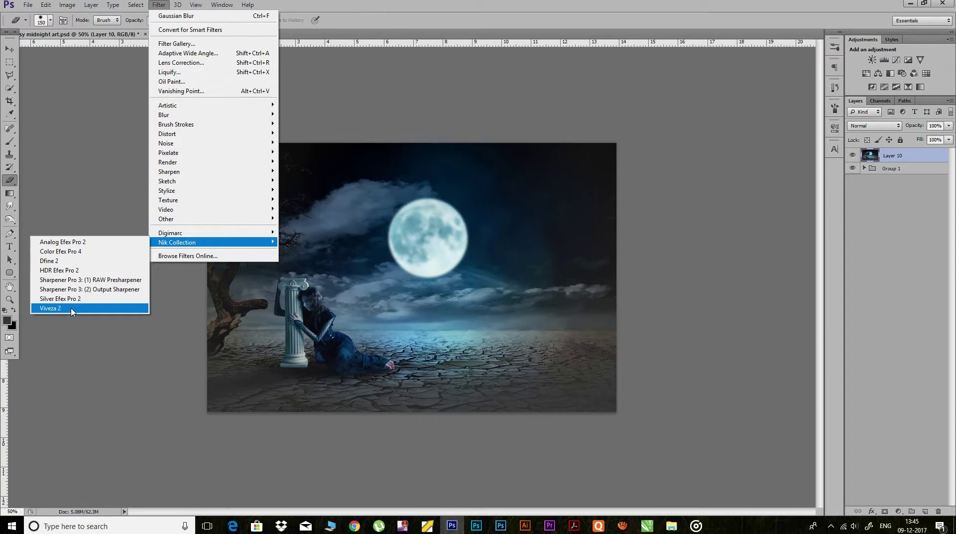
# Apply Viveza 2 to the merged layer with Brightness 16%, Shadows -37% and Warmth 36%
pyautogui.click(71, 309)
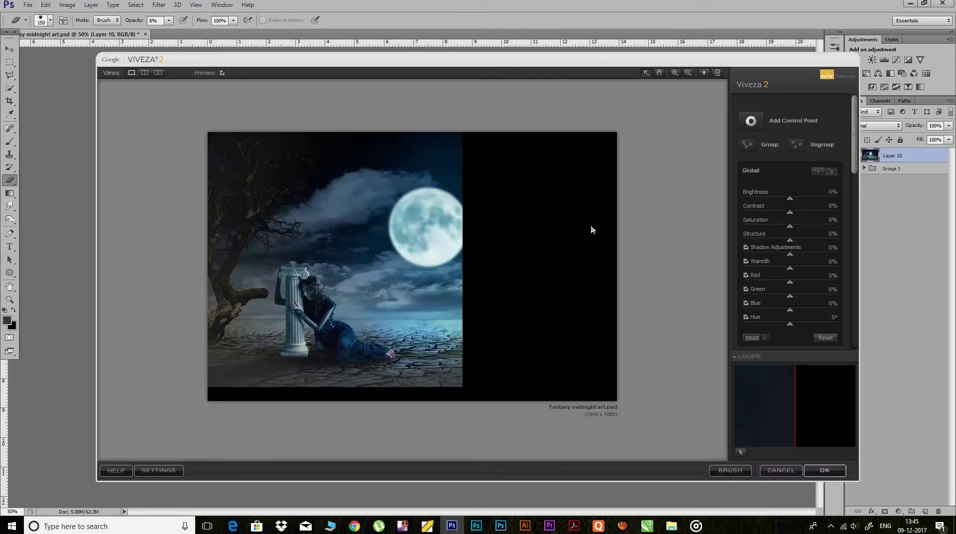
pyautogui.moveTo(788, 199); pyautogui.dragTo(796, 199)
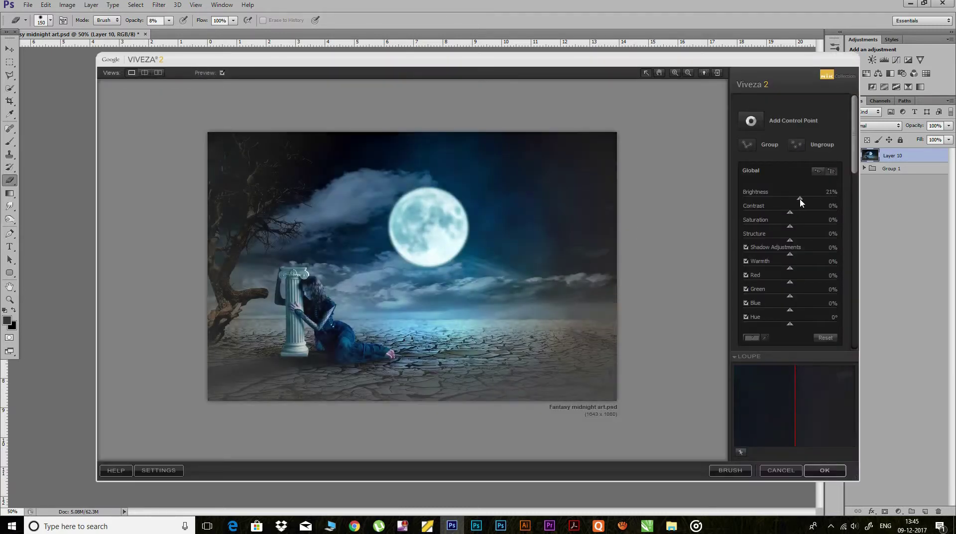
pyautogui.moveTo(789, 254); pyautogui.dragTo(771, 253)
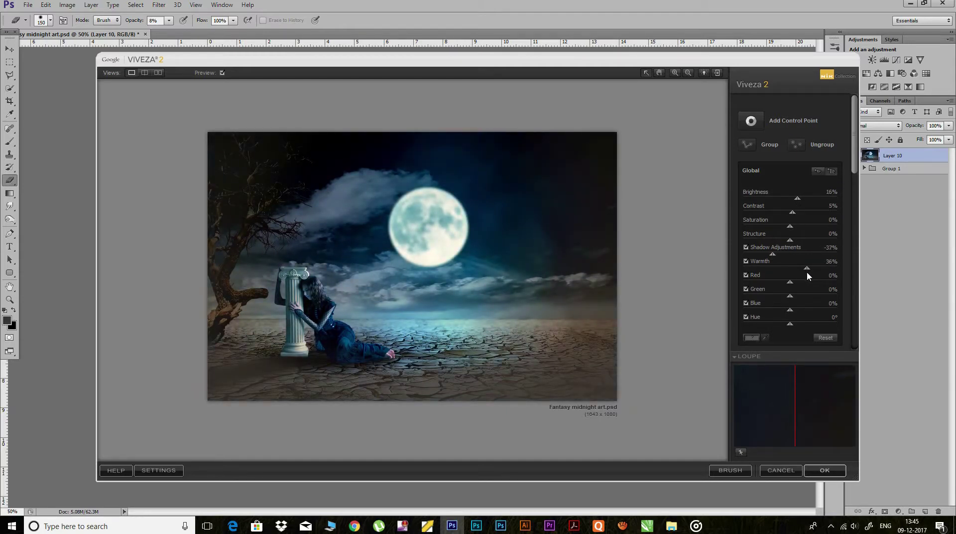
pyautogui.press('Return')
pyautogui.click(159, 5)
pyautogui.click(94, 256)
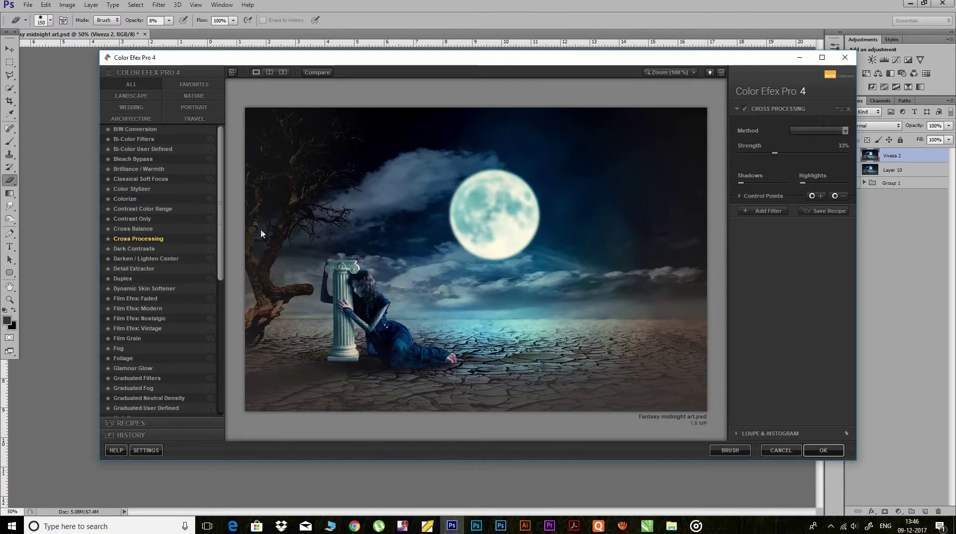
# Add a B10 Cross Processing filter in Color Efex Pro 4 with reduced strength
pyautogui.click(821, 131)
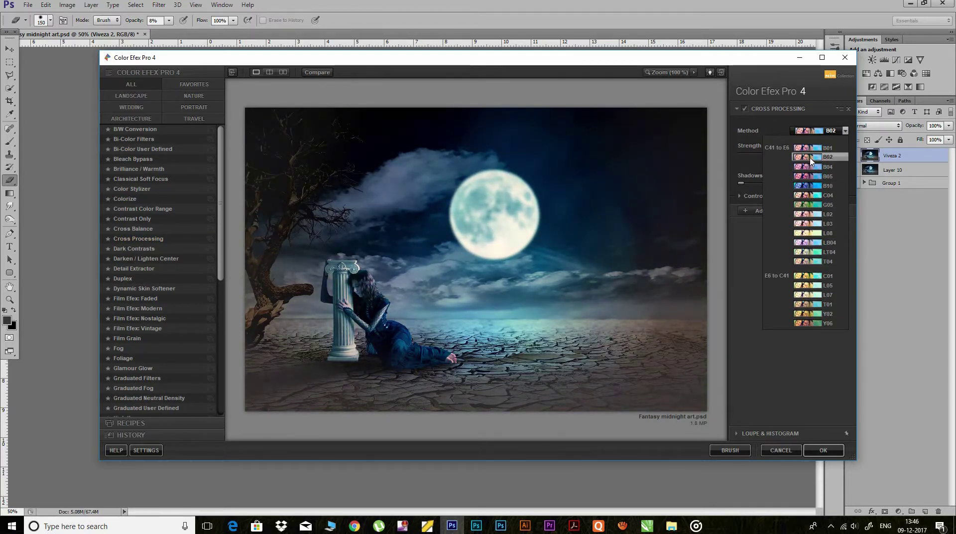
pyautogui.click(807, 186)
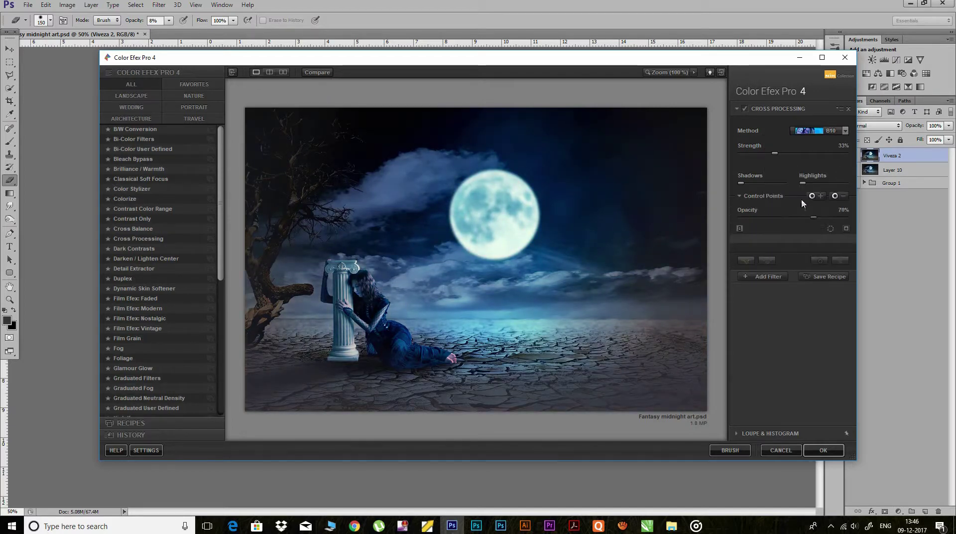
pyautogui.moveTo(793, 156)
pyautogui.mouseDown()
pyautogui.moveTo(829, 155)
pyautogui.moveTo(772, 154)
pyautogui.mouseUp()
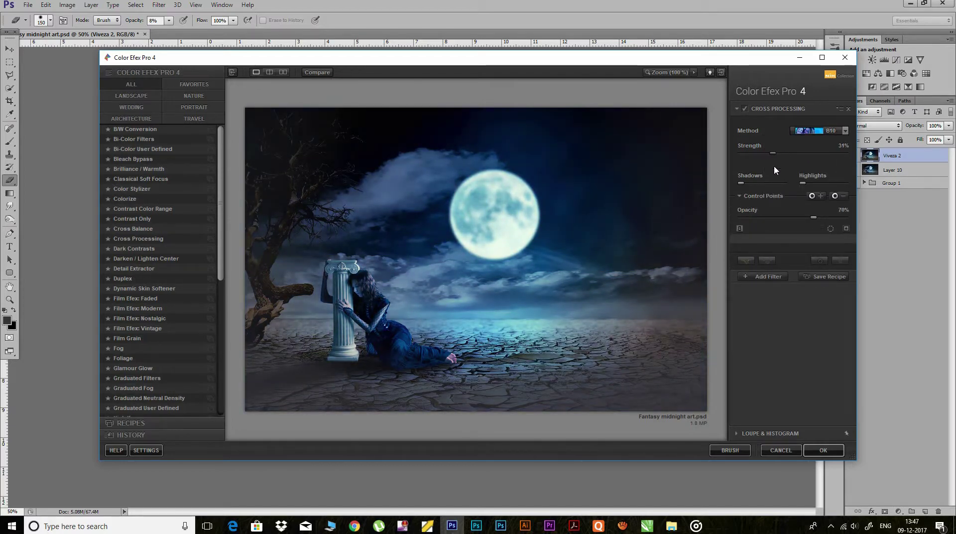
# Add a Vignette: Blur with smaller transition and size, apply the filters, and save
pyautogui.click(769, 278)
pyautogui.moveTo(221, 262); pyautogui.dragTo(221, 414)
pyautogui.click(132, 392)
pyautogui.click(826, 146)
pyautogui.click(829, 176)
pyautogui.moveTo(824, 187)
pyautogui.mouseDown()
pyautogui.moveTo(756, 187)
pyautogui.moveTo(754, 204)
pyautogui.moveTo(740, 204)
pyautogui.mouseUp()
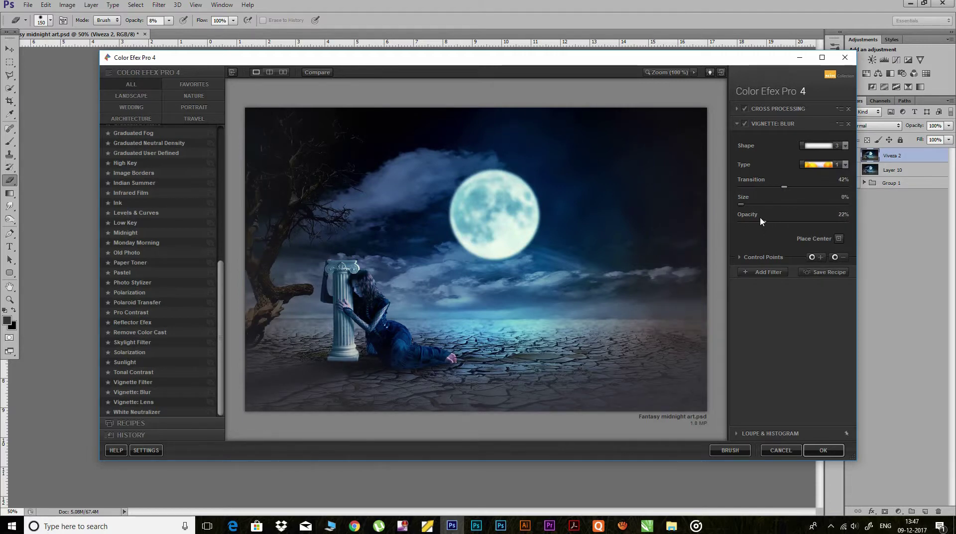
pyautogui.click(823, 450)
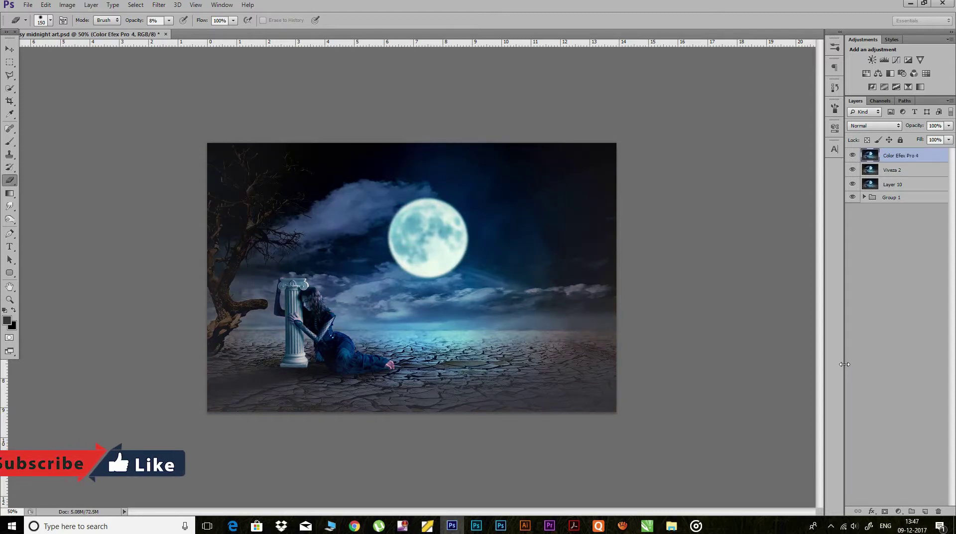
pyautogui.hotkey('ctrl', 's')
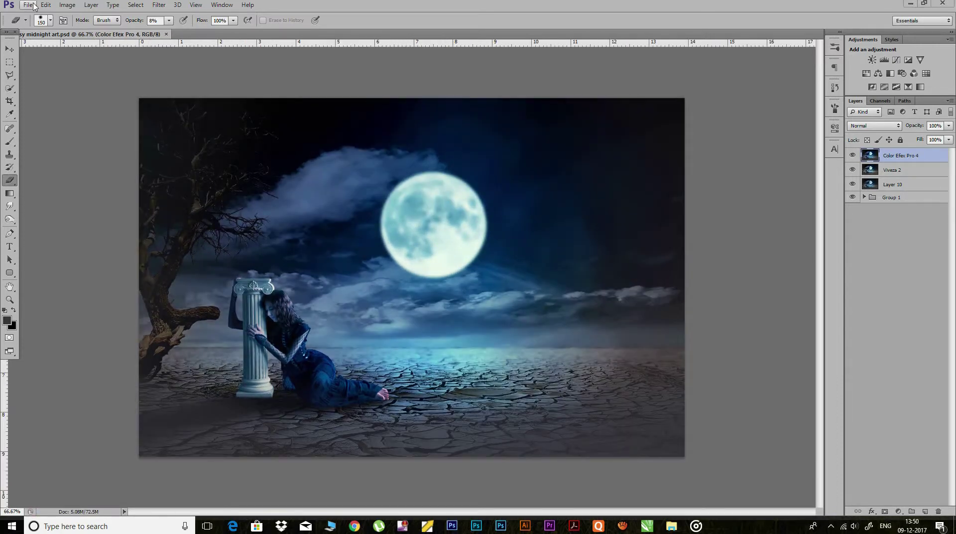
# Place eagle-2881543, scale it down and move it up over the moon
pyautogui.click(27, 5)
pyautogui.click(70, 164)
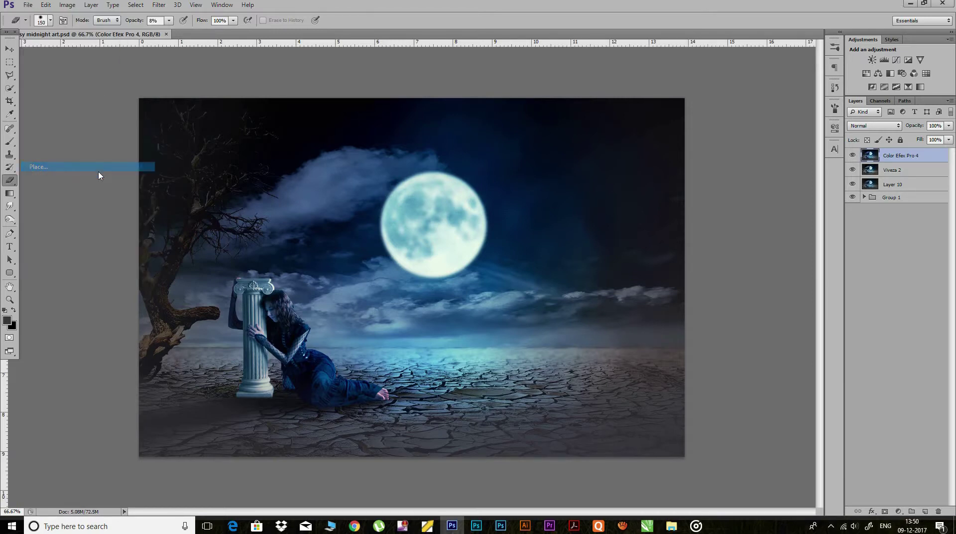
pyautogui.click(520, 158)
pyautogui.click(594, 366)
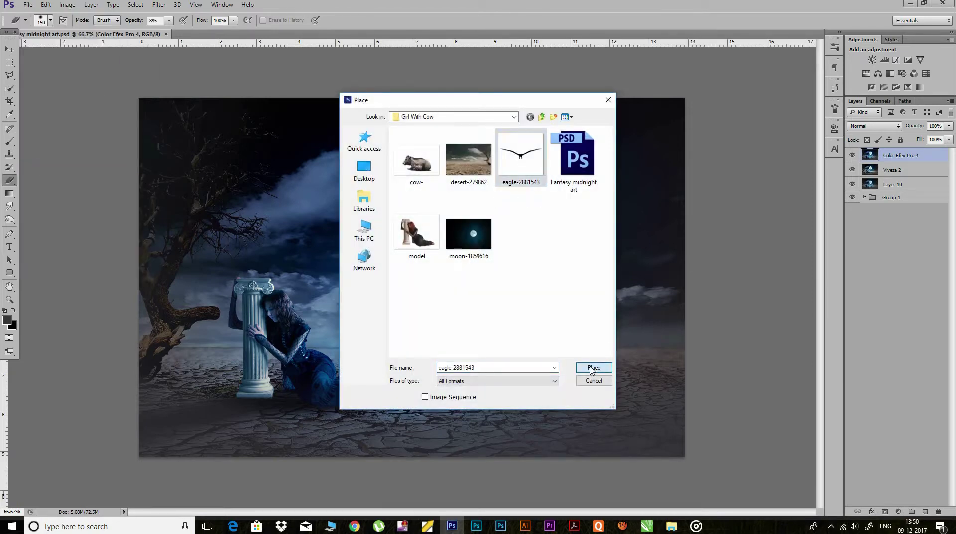
pyautogui.moveTo(604, 98); pyautogui.dragTo(440, 281)
pyautogui.moveTo(328, 361); pyautogui.dragTo(424, 232)
pyautogui.press('Return')
# Rasterize the eagle layer and delete its white background with the Magic Wand
pyautogui.click(9, 88)
pyautogui.rightClick(13, 94)
pyautogui.click(45, 98)
pyautogui.click(462, 204)
pyautogui.rightClick(896, 156)
pyautogui.click(783, 243)
pyautogui.press('Delete')
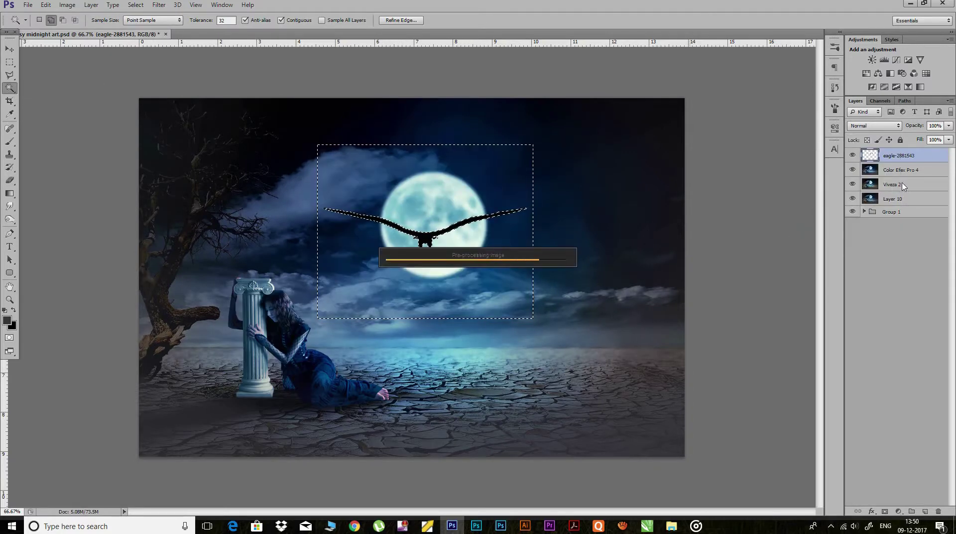
# Deselect and shrink the eagle in two transforms, the second to about 60%
pyautogui.hotkey('ctrl', 'd')
pyautogui.hotkey('ctrl', 't')
pyautogui.moveTo(526, 206)
pyautogui.mouseDown()
pyautogui.moveTo(436, 228)
pyautogui.moveTo(465, 283)
pyautogui.moveTo(432, 250)
pyautogui.moveTo(468, 239)
pyautogui.mouseUp()
pyautogui.press('Return')
pyautogui.hotkey('ctrl', '-')
pyautogui.hotkey('ctrl', 't')
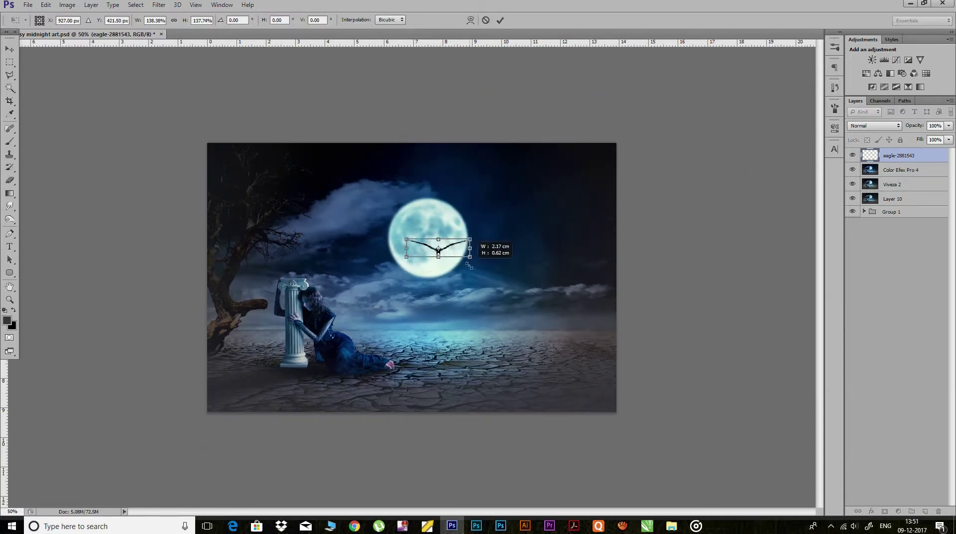
pyautogui.moveTo(468, 260); pyautogui.dragTo(451, 252)
pyautogui.press('Return')
# Nudge the eagle with the Move tool to sit just below the moon's centre
pyautogui.press('v')
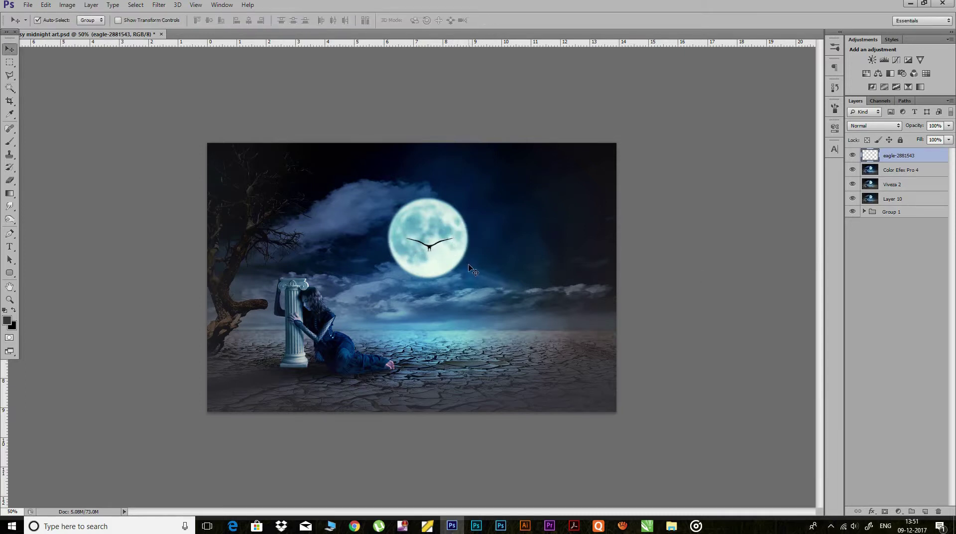
pyautogui.hotkey('shift', 'Down')
pyautogui.hotkey('shift', 'Down')
pyautogui.hotkey('shift', 'Down')
pyautogui.hotkey('shift', 'Down')
pyautogui.hotkey('shift', 'Down')
pyautogui.hotkey('shift', 'Up')
pyautogui.hotkey('shift', 'Up')
pyautogui.hotkey('shift', 'Up')
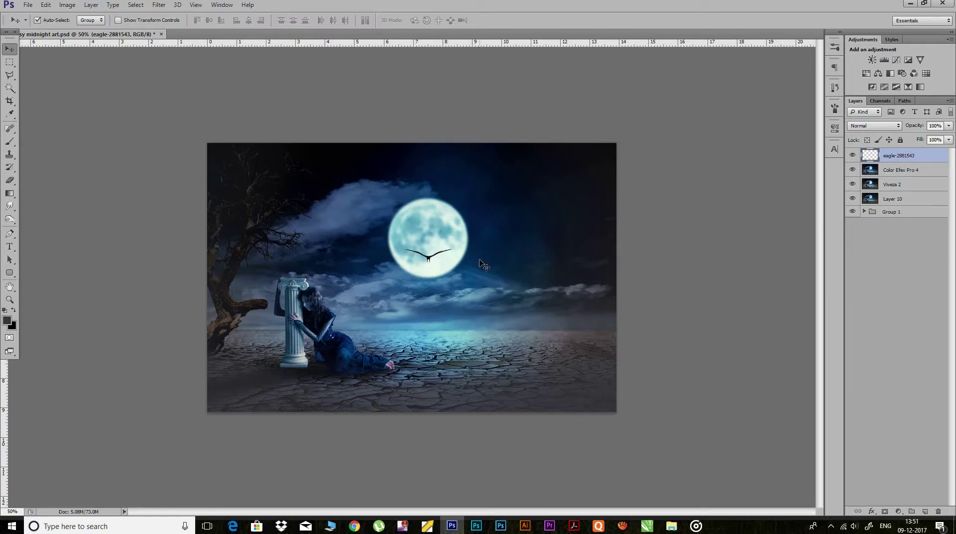